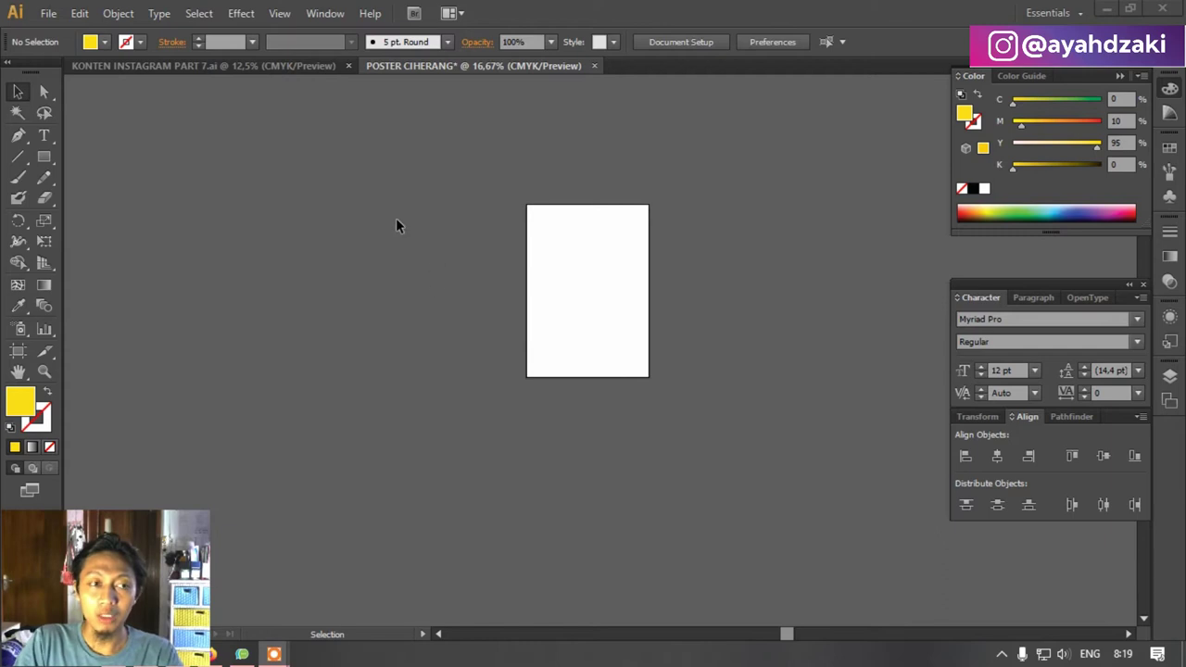
# Type the black Folklore title GOWES GIRANG / DI CIHERANG and scale it to about 95 pt.
pyautogui.click(43, 135)
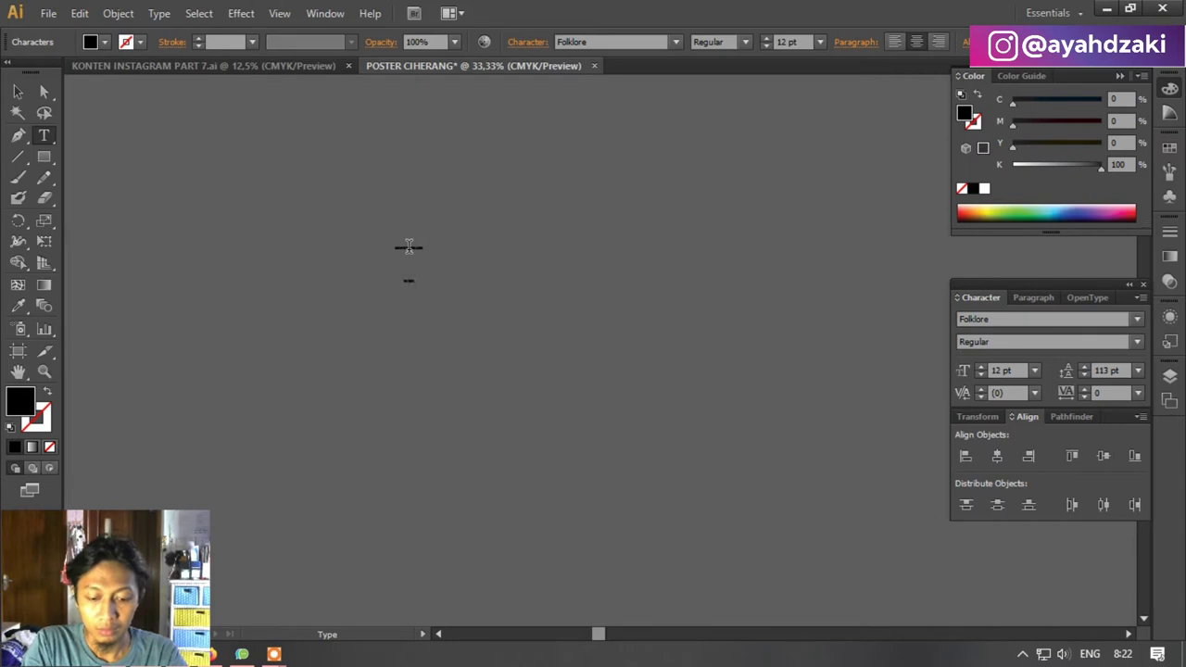
pyautogui.click(17, 92)
pyautogui.moveTo(423, 282); pyautogui.dragTo(616, 533)
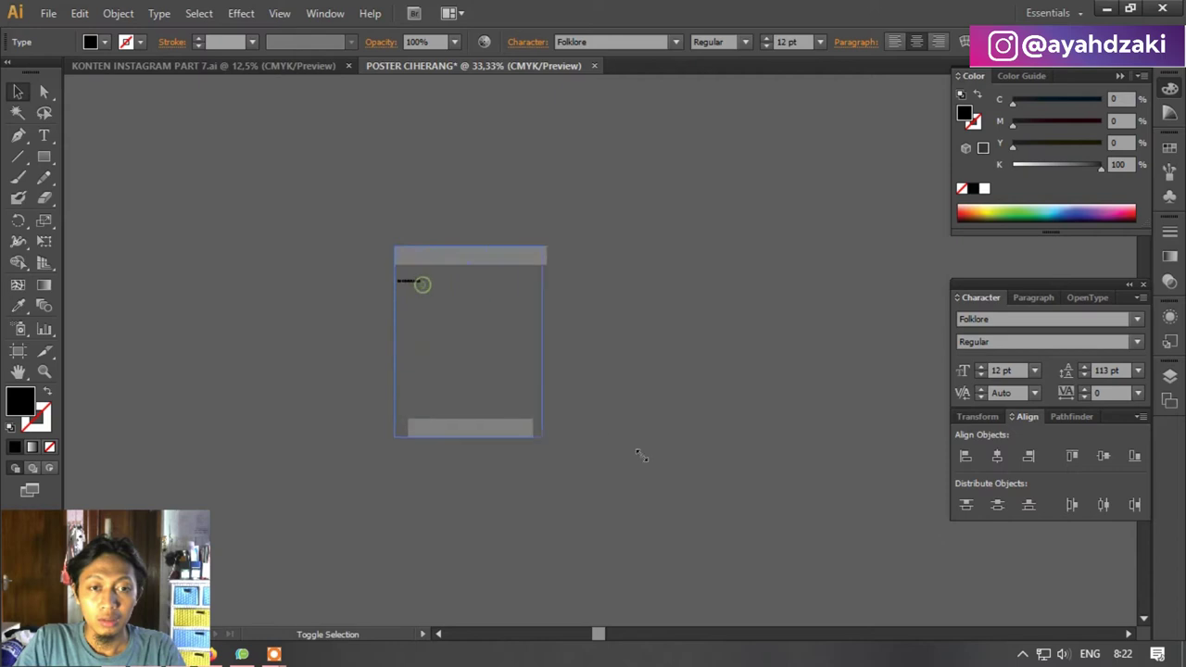
# Set the title's leading to 72 pt from the line spacing presets.
pyautogui.click(1138, 371)
pyautogui.click(1122, 198)
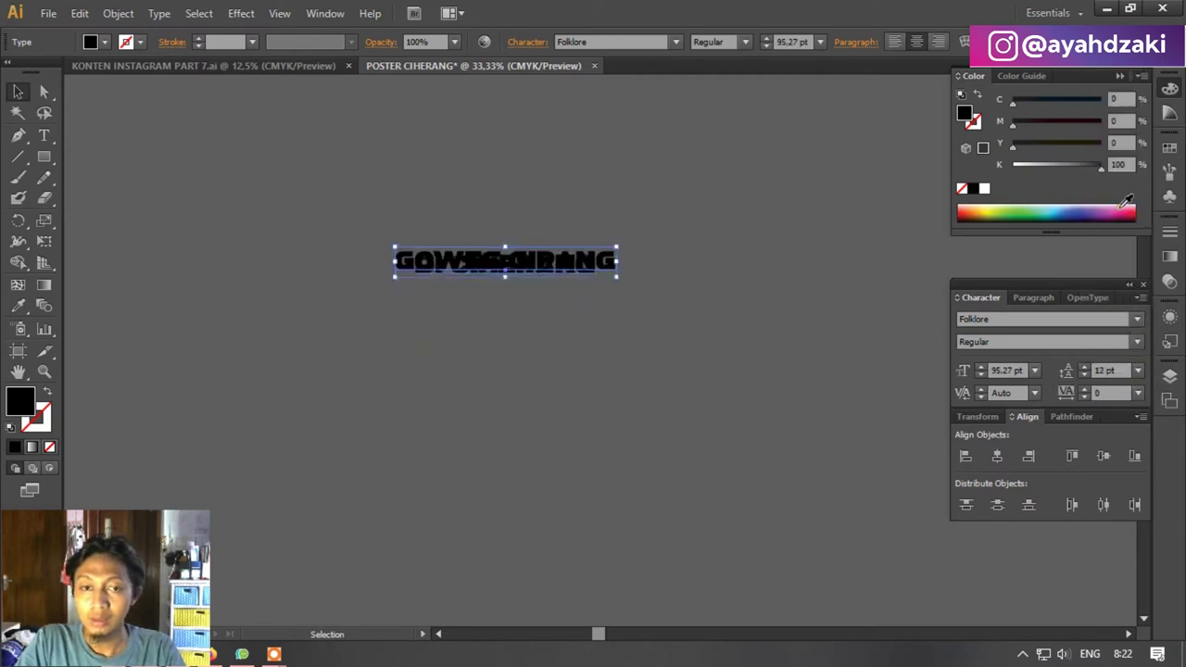
pyautogui.click(1138, 371)
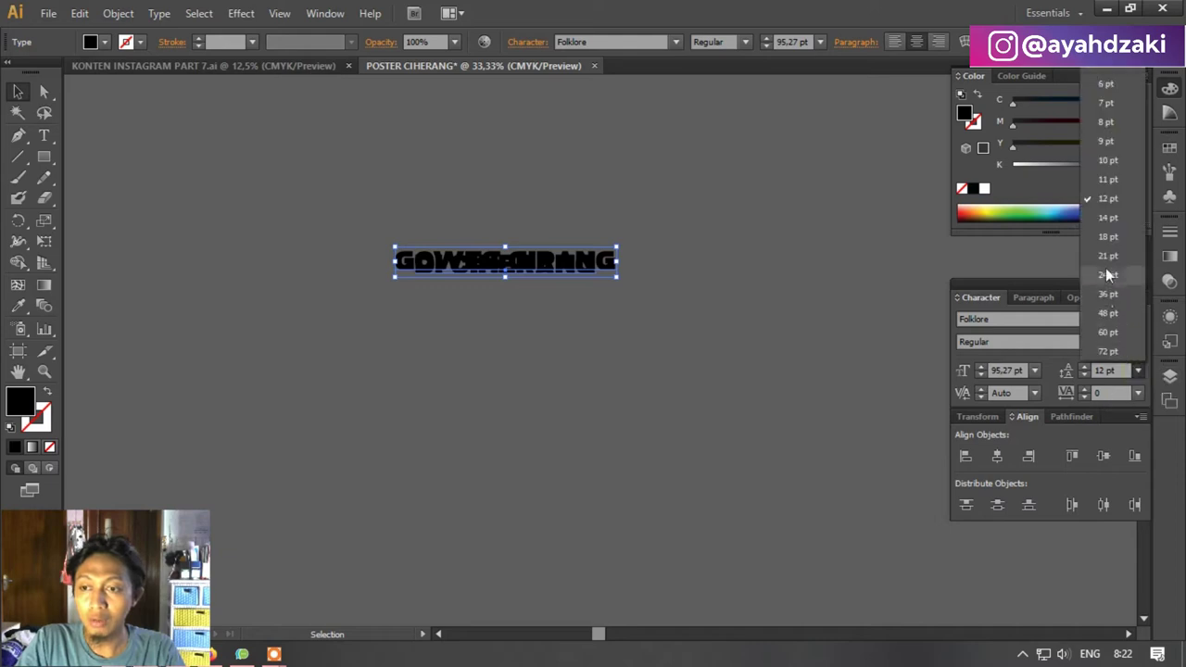
pyautogui.click(1103, 240)
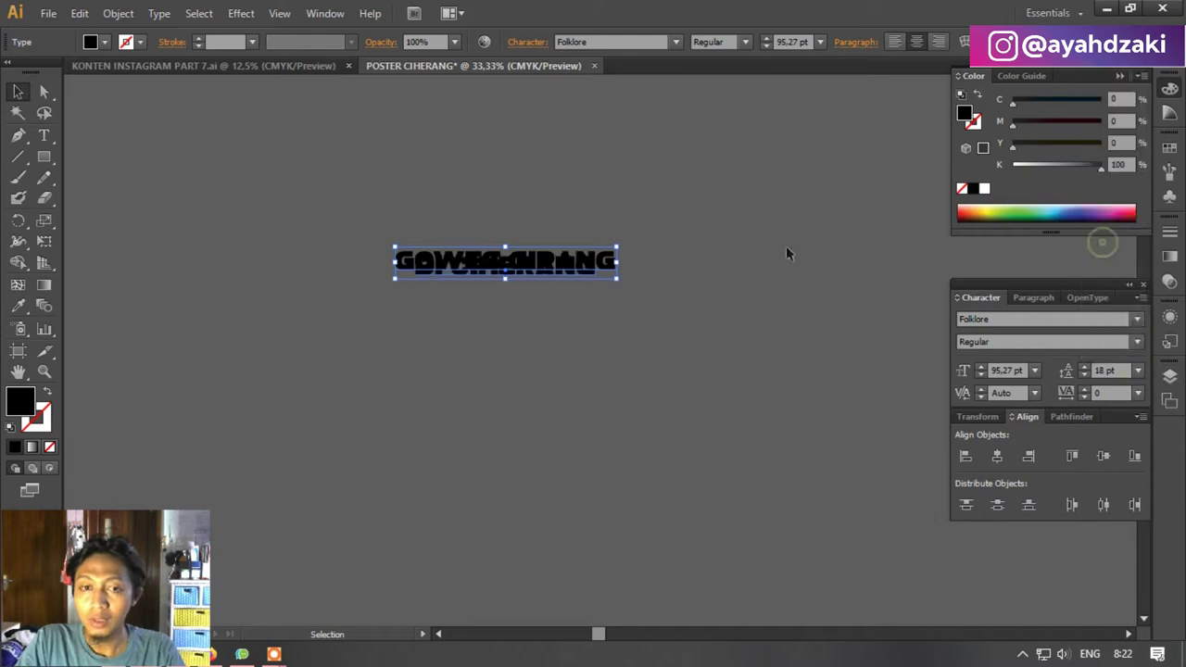
pyautogui.click(1138, 371)
pyautogui.click(1111, 305)
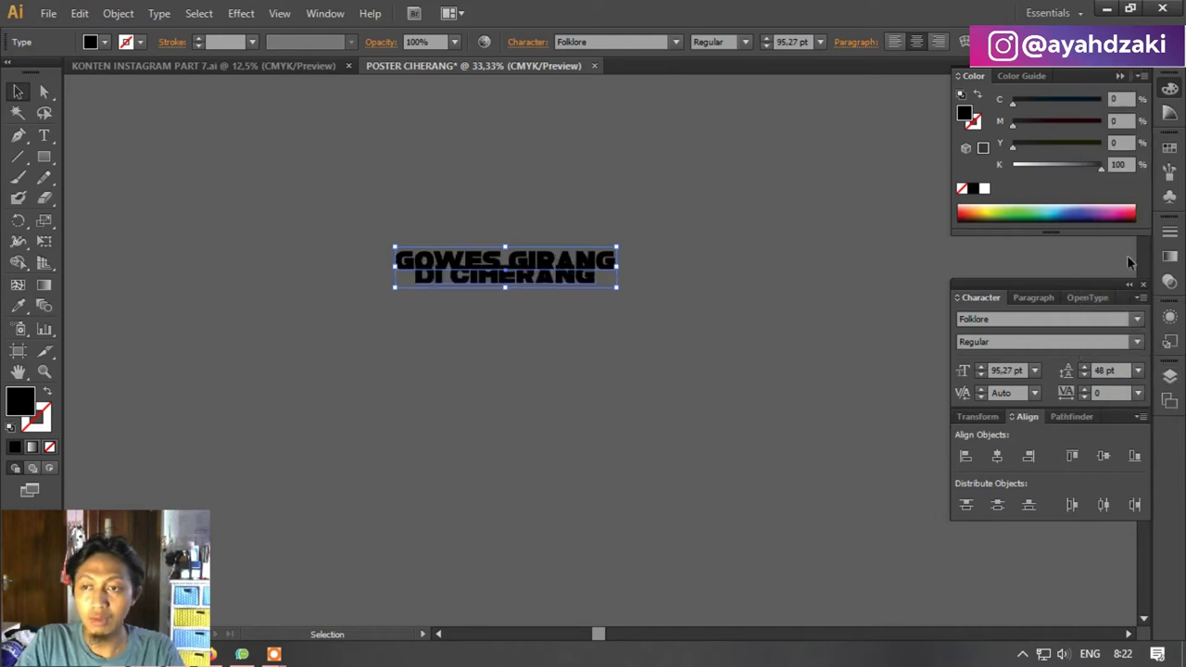
pyautogui.click(1138, 370)
pyautogui.click(1107, 330)
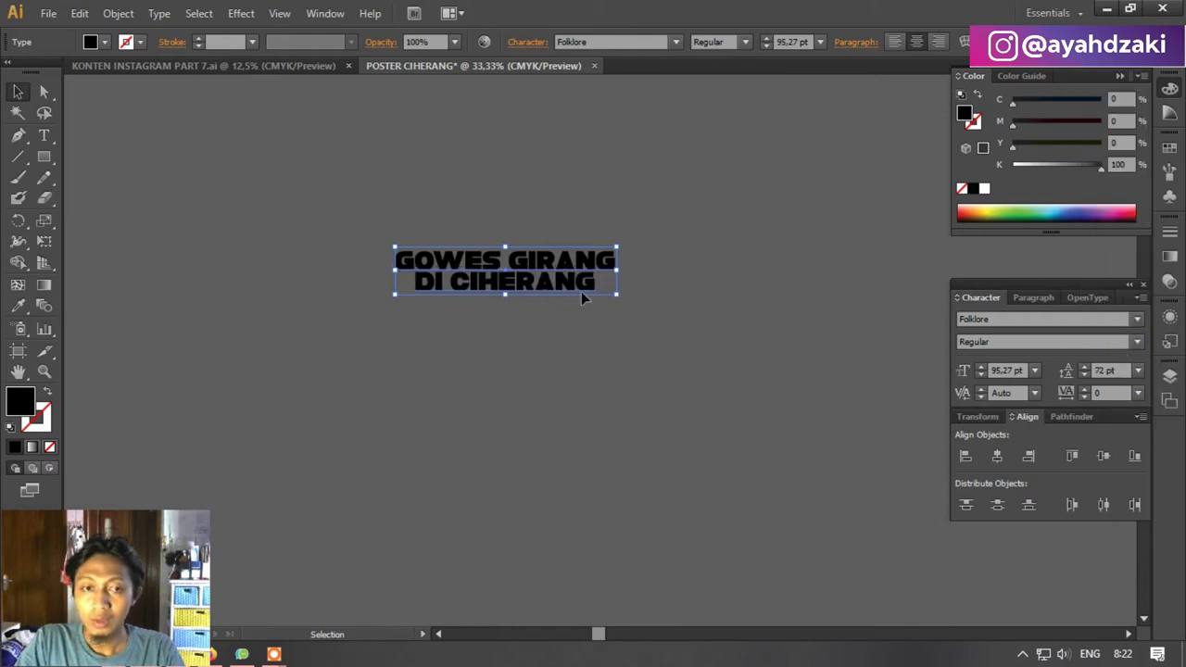
# Deselect, then reselect the GOWES GIRANG title text.
pyautogui.click(670, 284)
pyautogui.scroll(3, 522, 265)
pyautogui.scroll(-2, 523, 260)
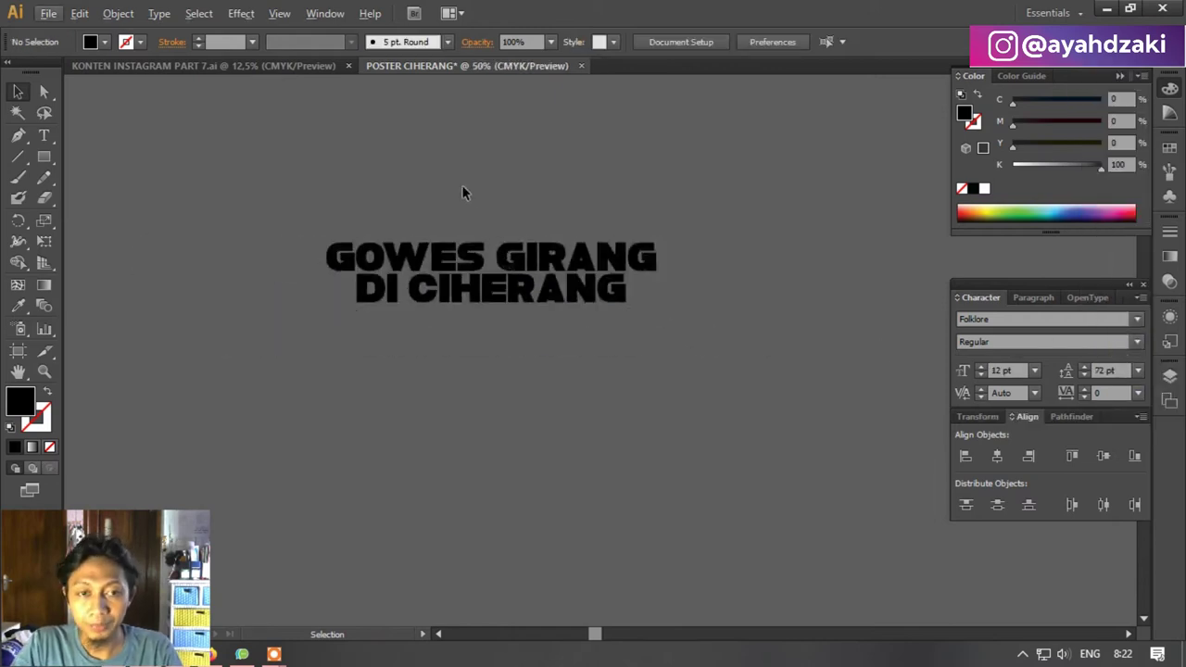
pyautogui.moveTo(462, 187); pyautogui.dragTo(582, 325)
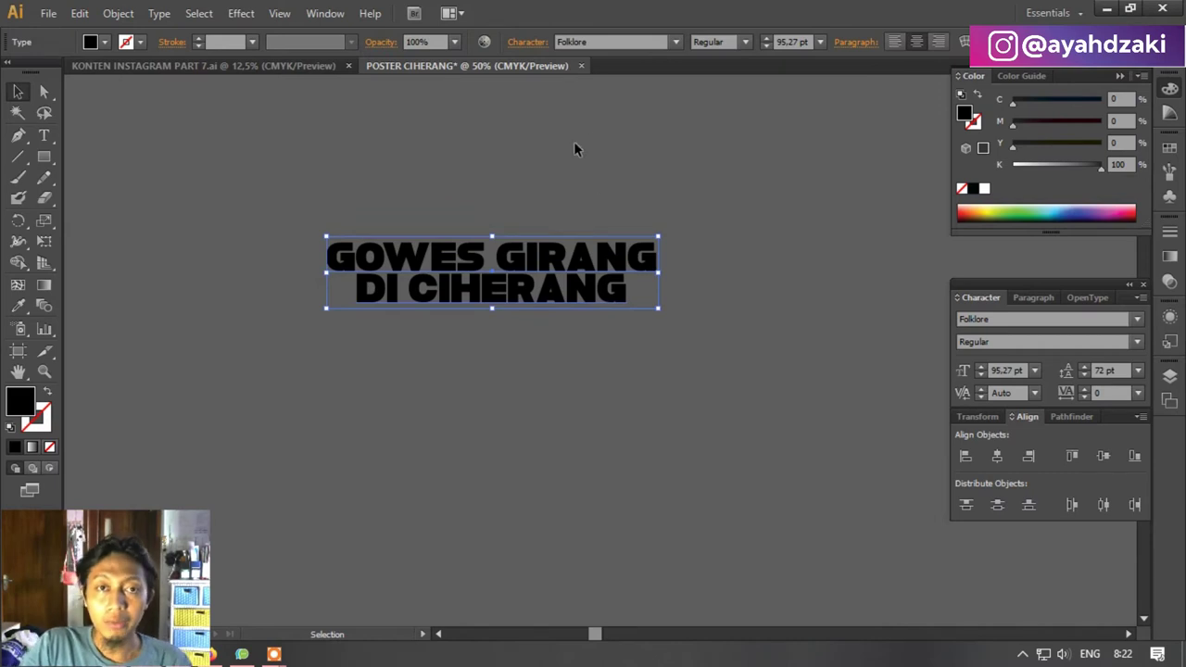
pyautogui.scroll(-1, 455, 184)
pyautogui.scroll(-1, 457, 185)
# Create a temporary enlarged FOLKLORE sample text, then delete it.
pyautogui.click(46, 139)
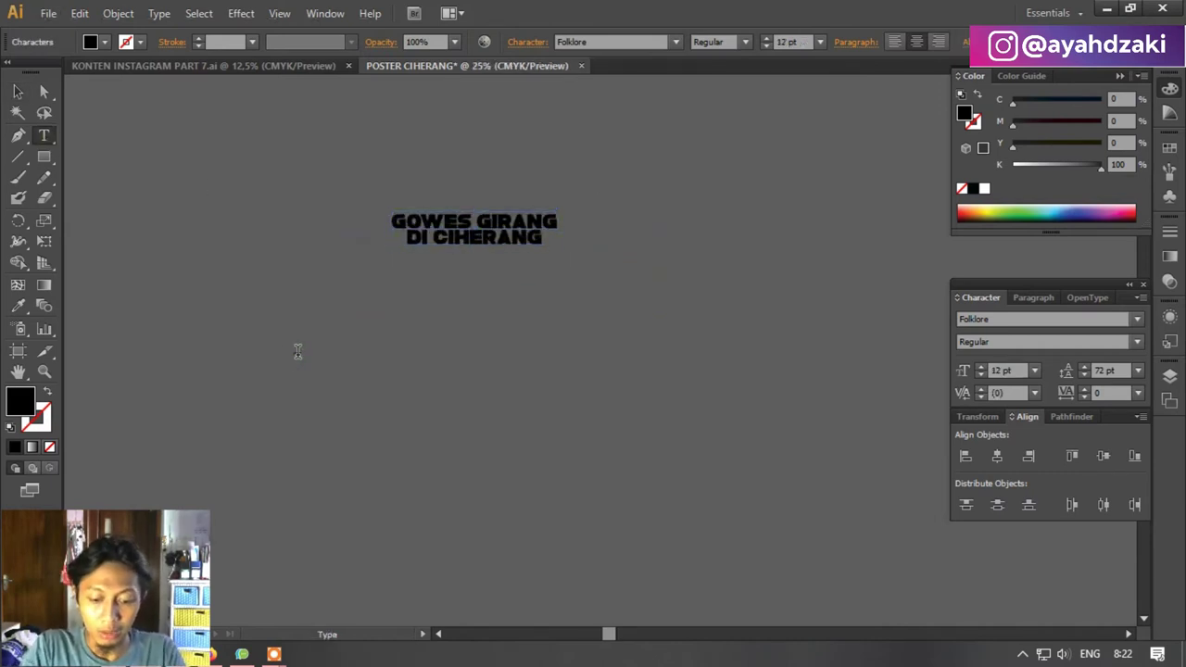
pyautogui.click(298, 351)
pyautogui.press('Escape')
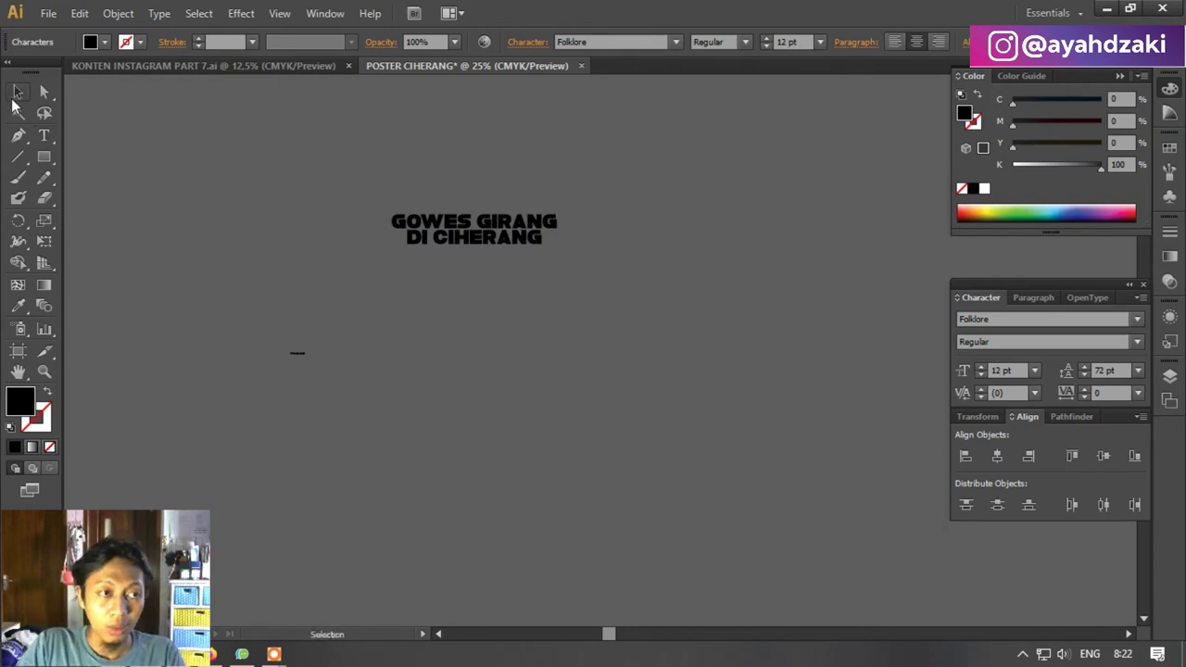
pyautogui.moveTo(305, 359); pyautogui.dragTo(660, 461)
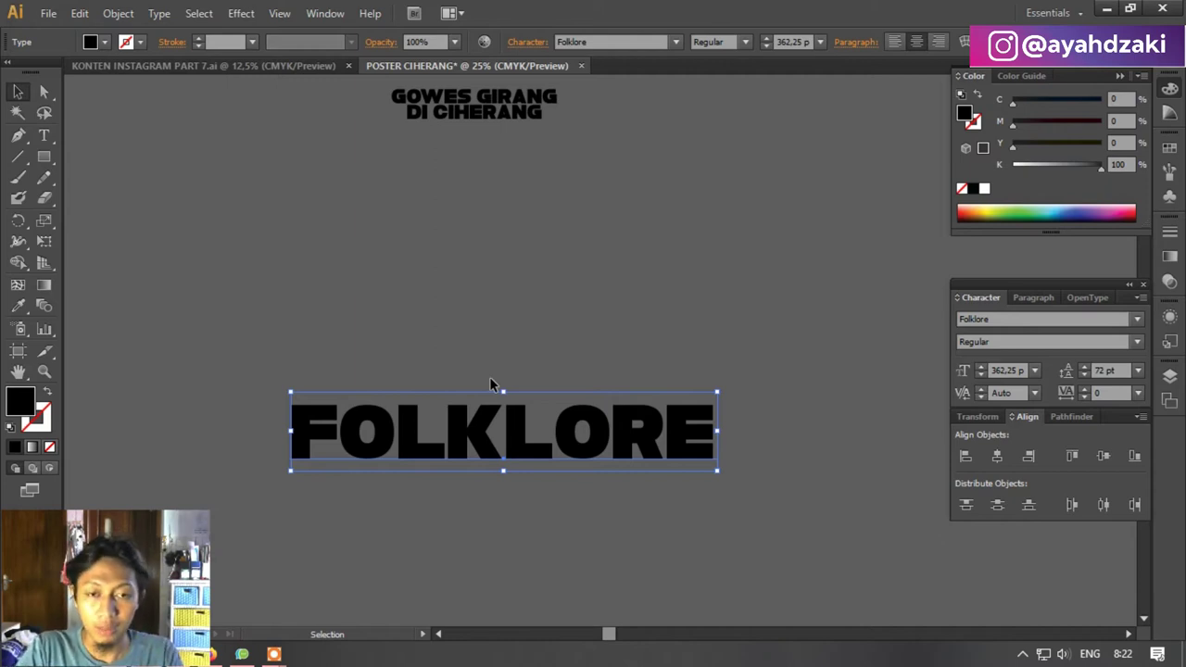
pyautogui.press('Delete')
# Select the title and nudge its leading with the arrow keys to 74 pt.
pyautogui.scroll(3, 468, 266)
pyautogui.scroll(1, 468, 269)
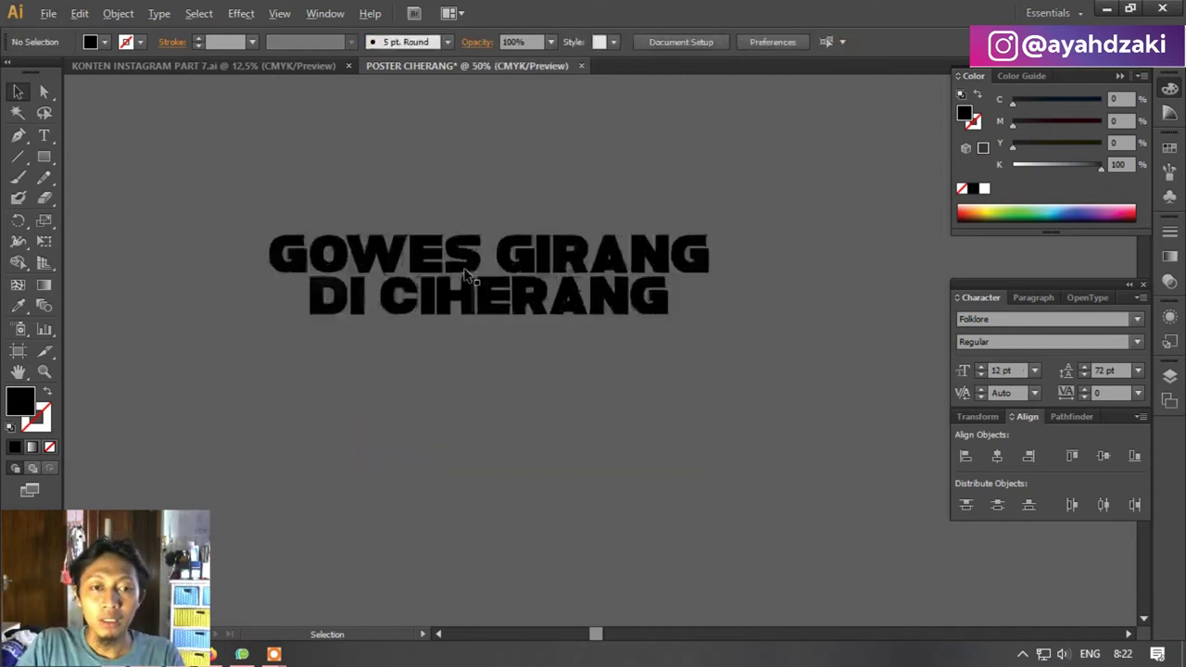
pyautogui.click(466, 267)
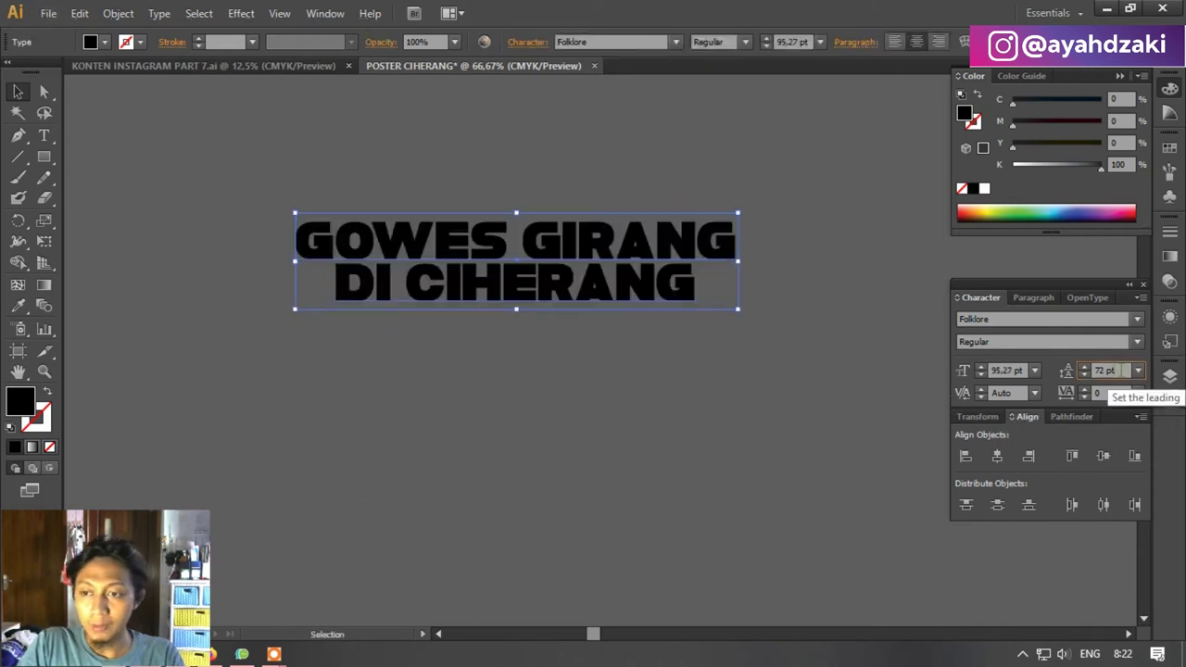
pyautogui.press('Down')
pyautogui.press('Down')
pyautogui.press('Down')
pyautogui.press('Down')
pyautogui.press('Down')
pyautogui.press('Down')
pyautogui.press('Up')
pyautogui.press('Up')
pyautogui.press('Up')
pyautogui.press('Up')
pyautogui.press('Up')
pyautogui.press('Up')
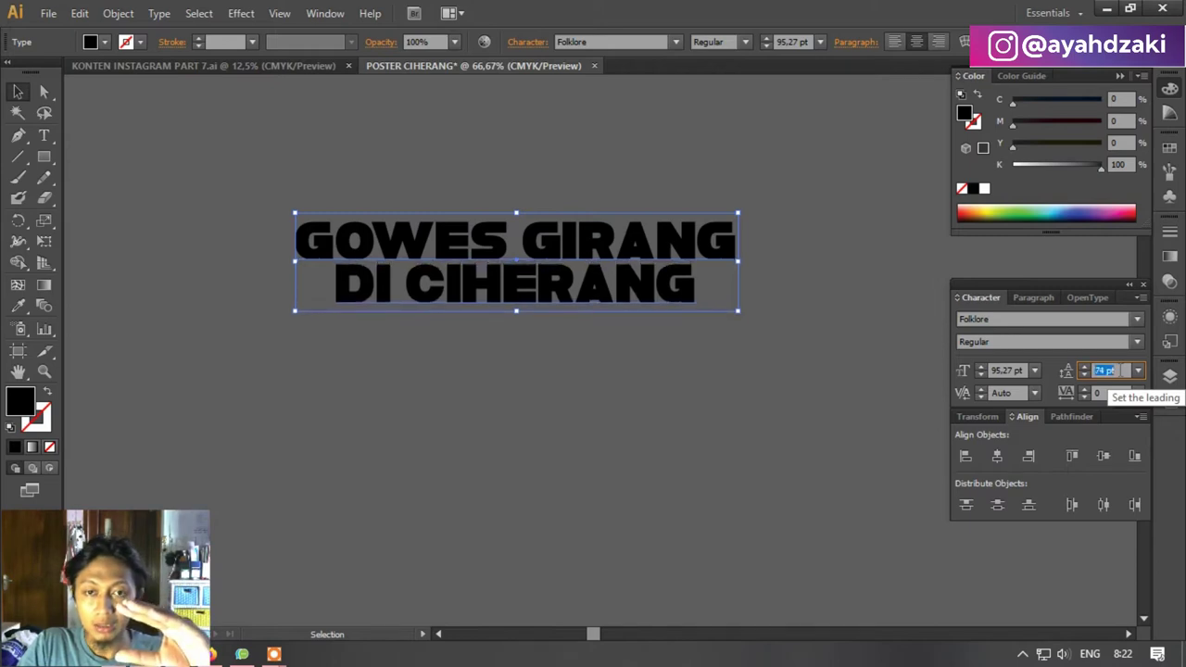
pyautogui.press('Up')
pyautogui.press('Up')
pyautogui.press('Up')
pyautogui.press('Down')
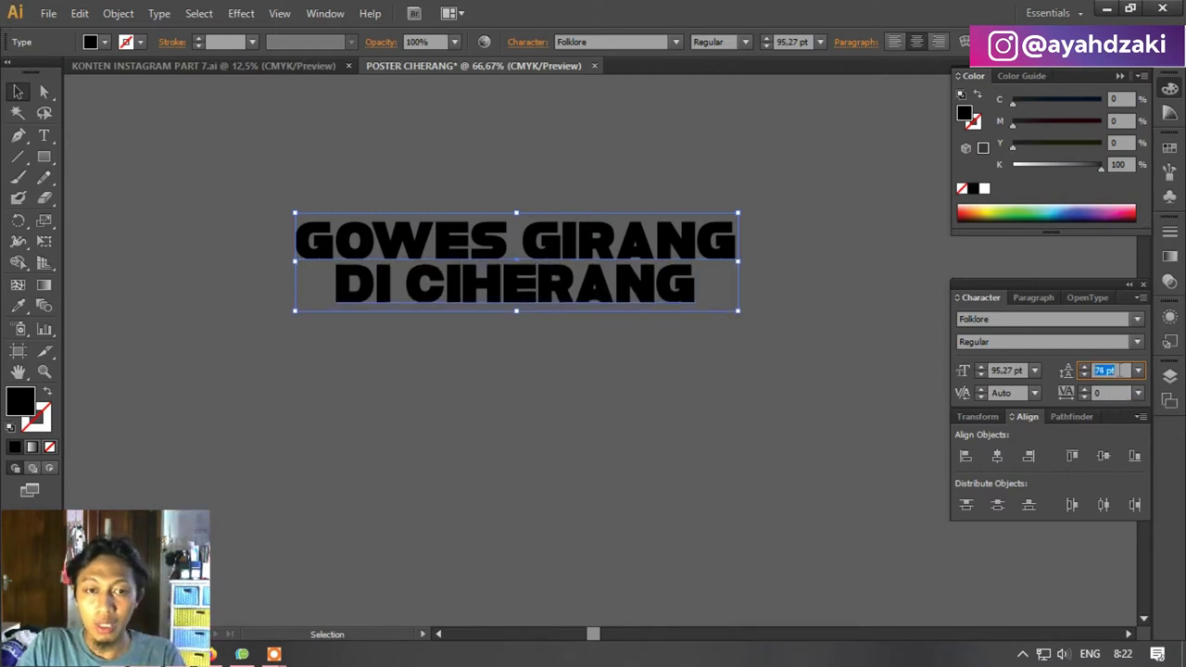
# Expand the title text into vector outlines with Object > Expand.
pyautogui.click(772, 366)
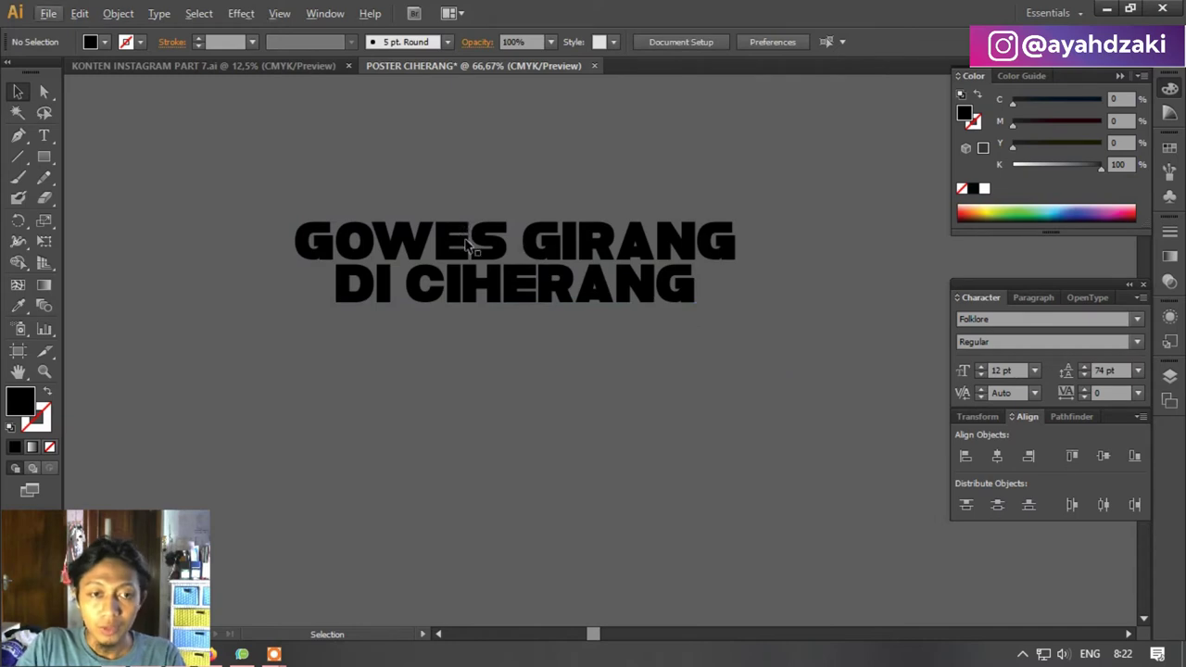
pyautogui.click(461, 239)
pyautogui.click(533, 195)
pyautogui.moveTo(559, 186); pyautogui.dragTo(500, 313)
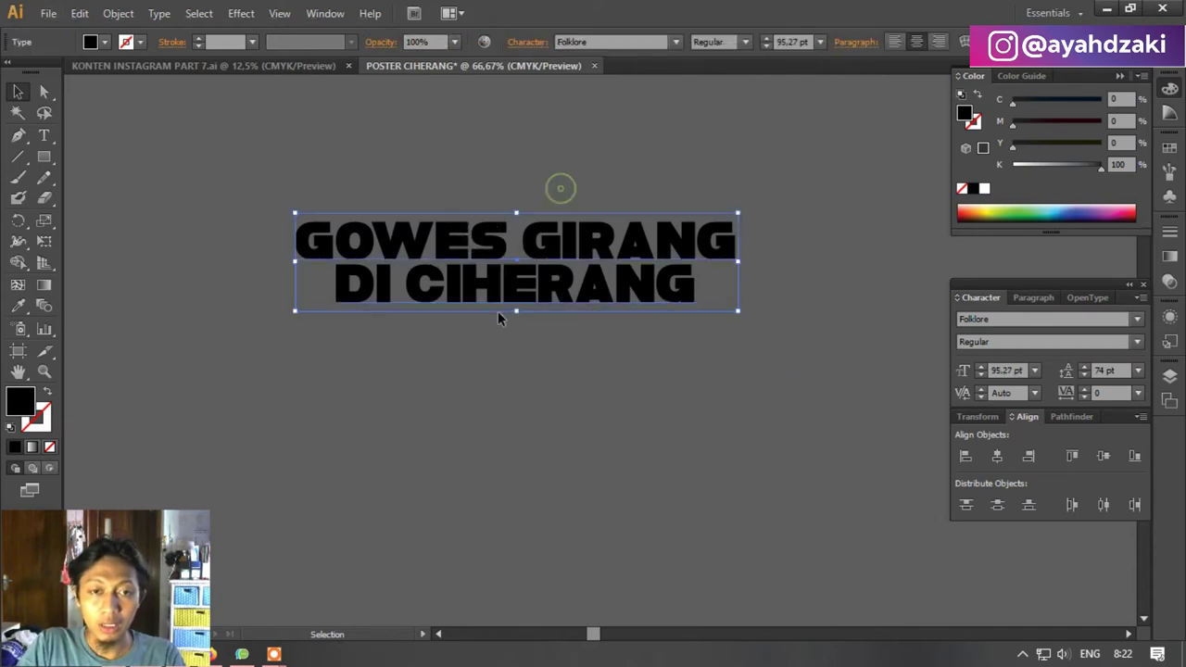
pyautogui.click(132, 16)
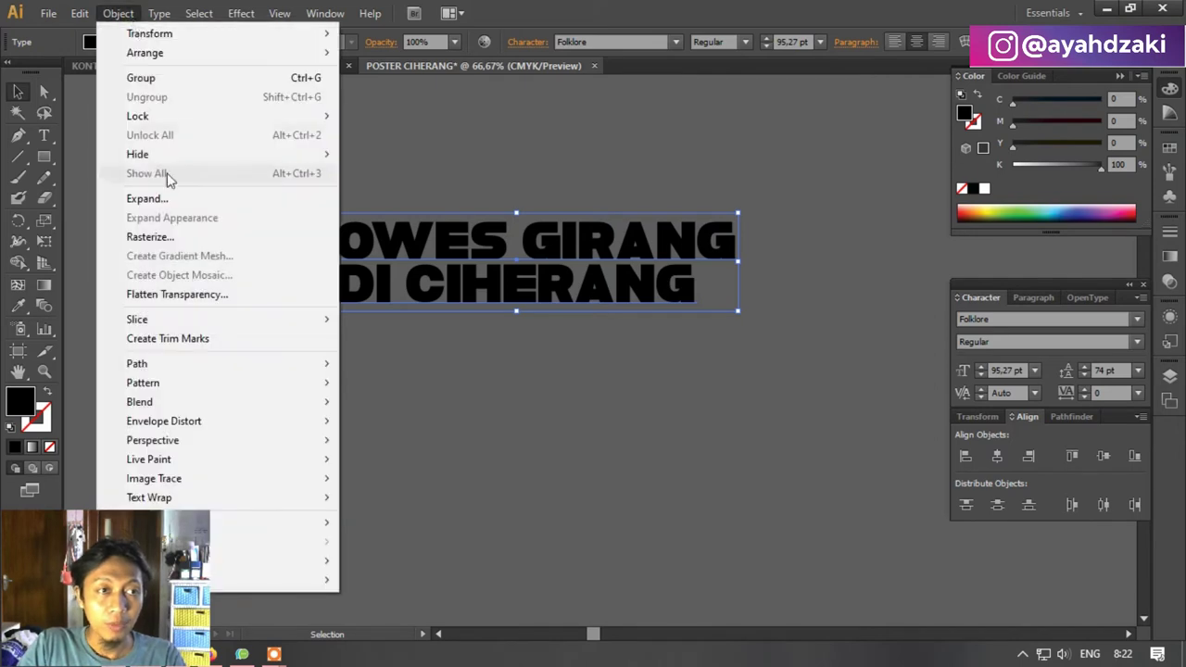
pyautogui.click(144, 199)
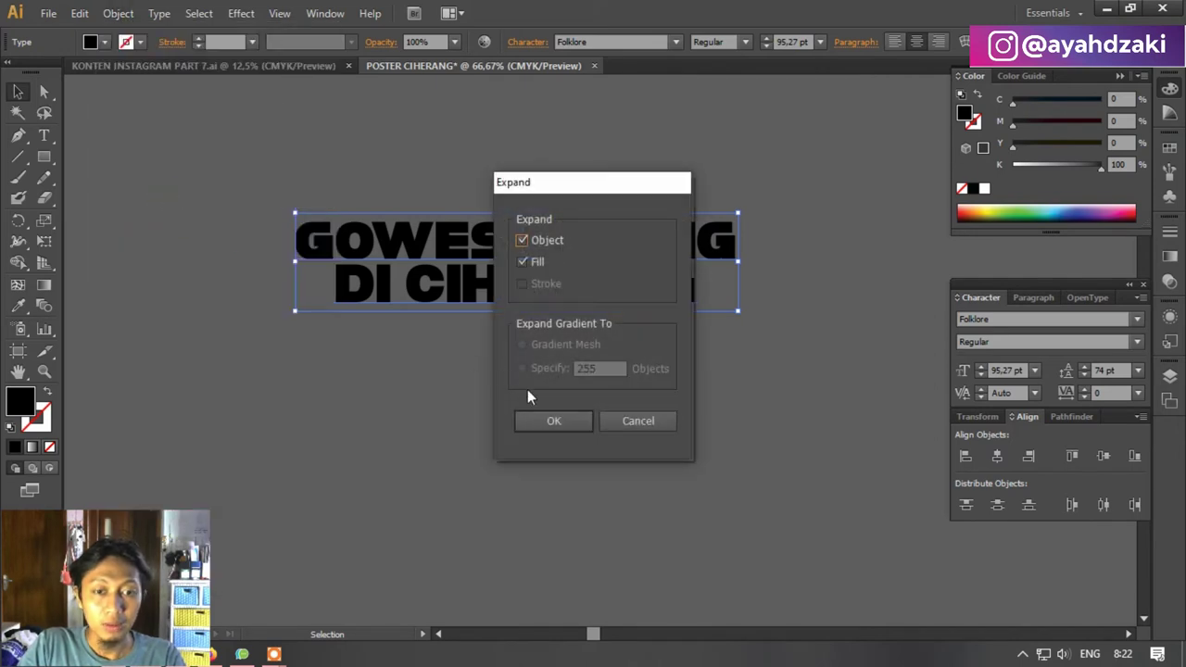
pyautogui.click(543, 419)
# Alt-drag the expanded title group downward to place a duplicate below.
pyautogui.click(540, 414)
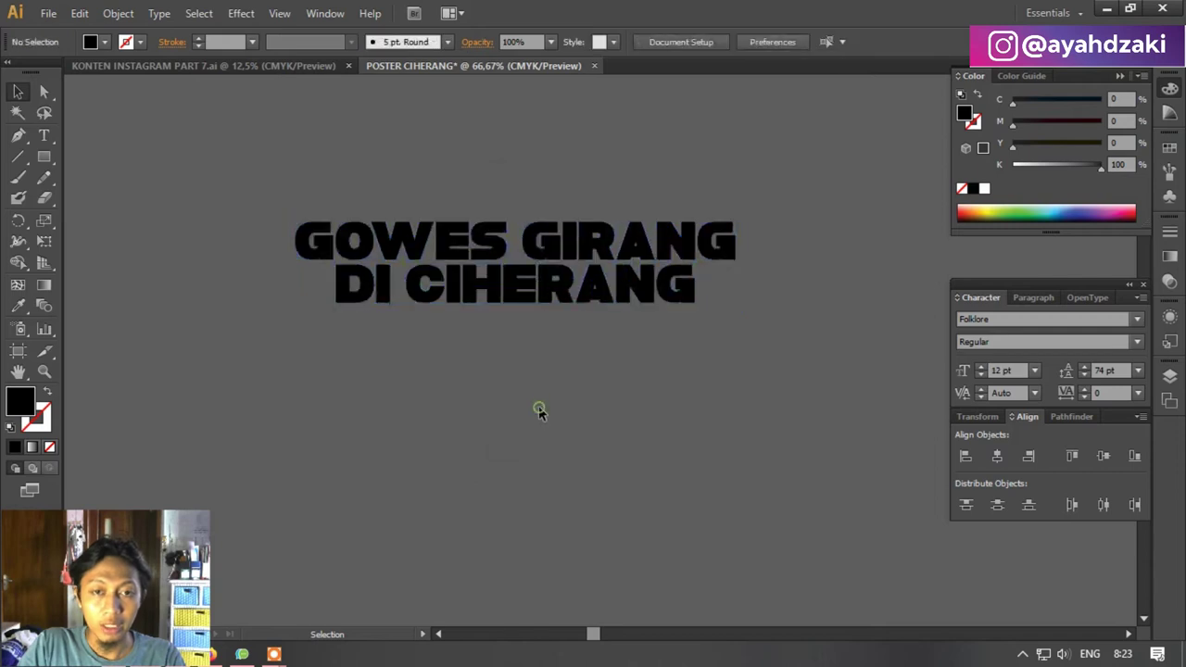
pyautogui.click(533, 263)
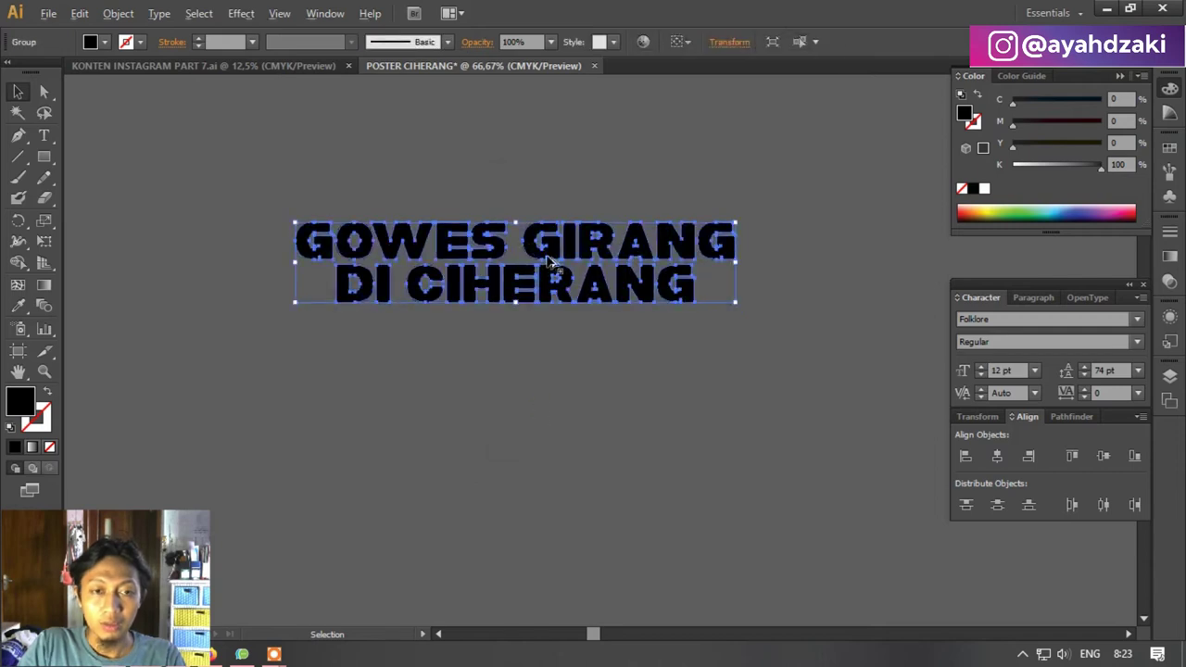
pyautogui.scroll(-2, 550, 262)
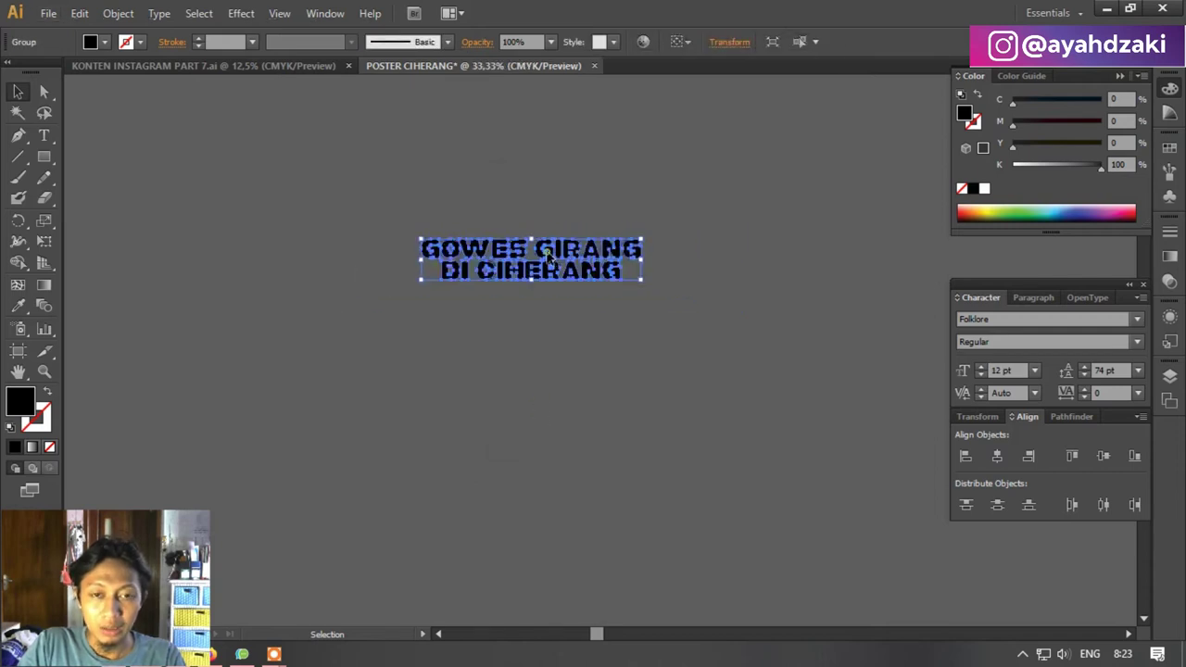
pyautogui.moveTo(547, 259); pyautogui.dragTo(548, 379)
# Give the lower title copy an orange stroke and raise its weight to 20 pt.
pyautogui.click(549, 315)
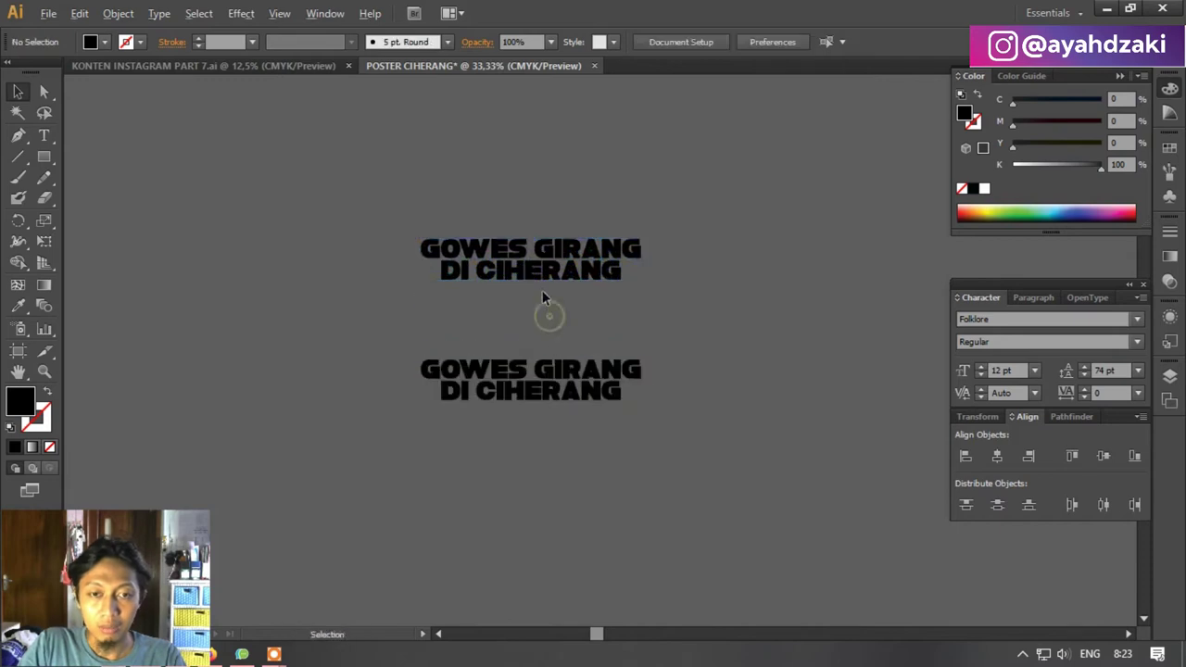
pyautogui.scroll(2, 570, 445)
pyautogui.click(565, 401)
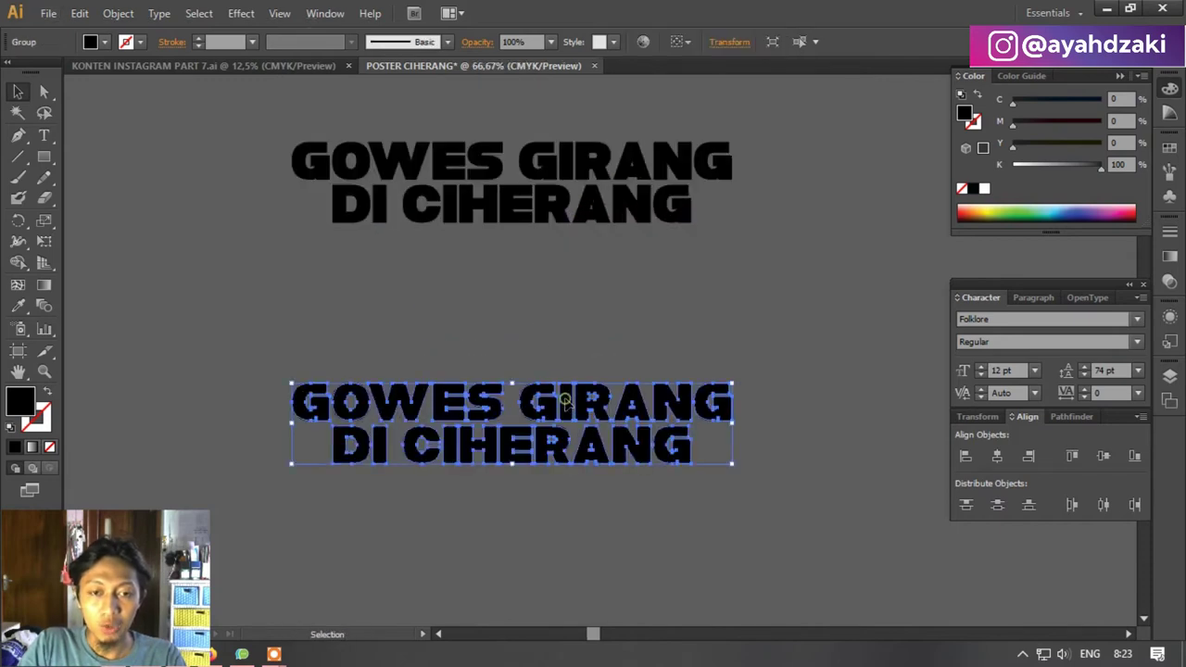
pyautogui.click(126, 41)
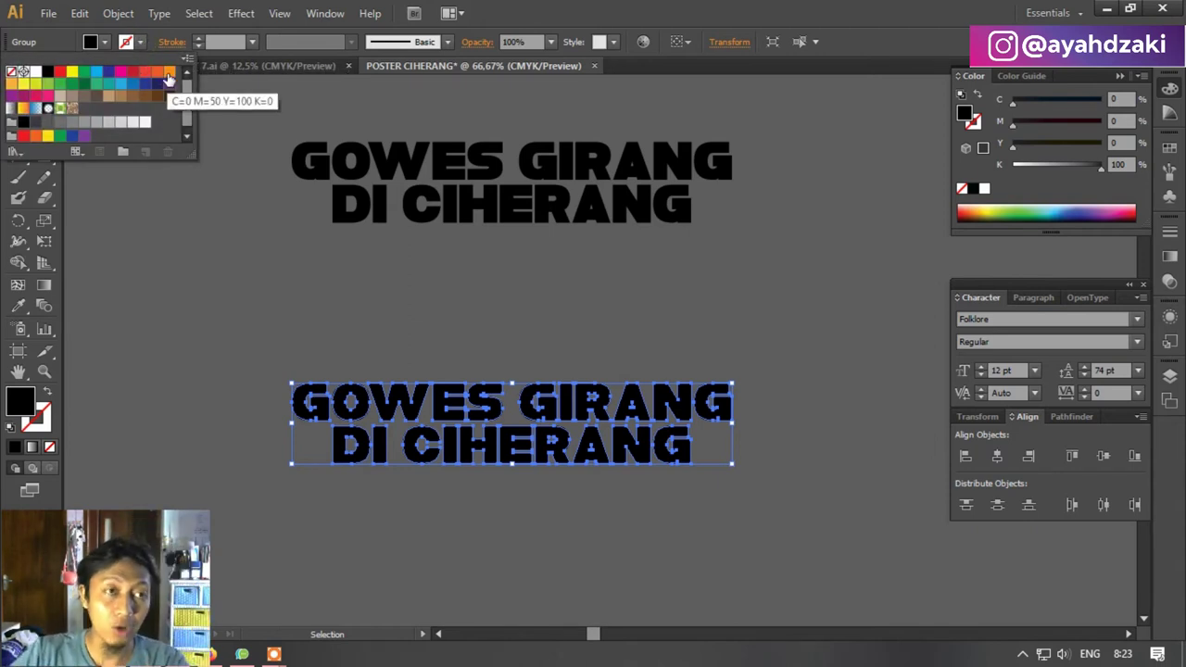
pyautogui.click(168, 74)
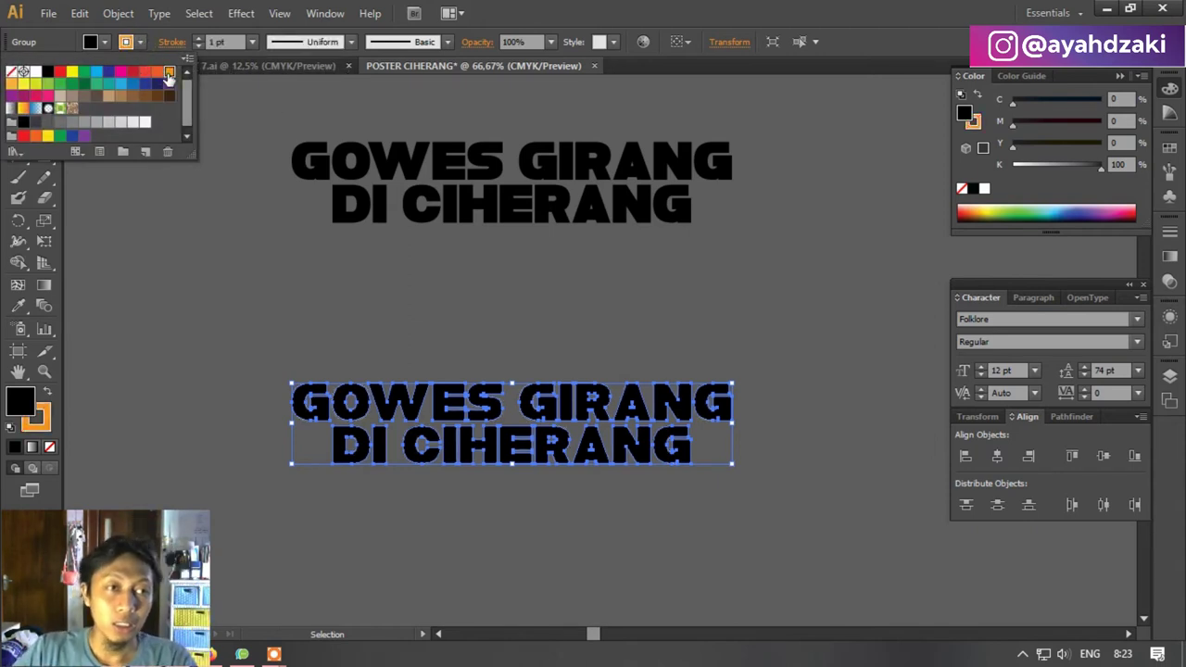
pyautogui.scroll(4, 239, 41)
pyautogui.scroll(4, 239, 41)
pyautogui.scroll(5, 239, 40)
pyautogui.scroll(4, 239, 40)
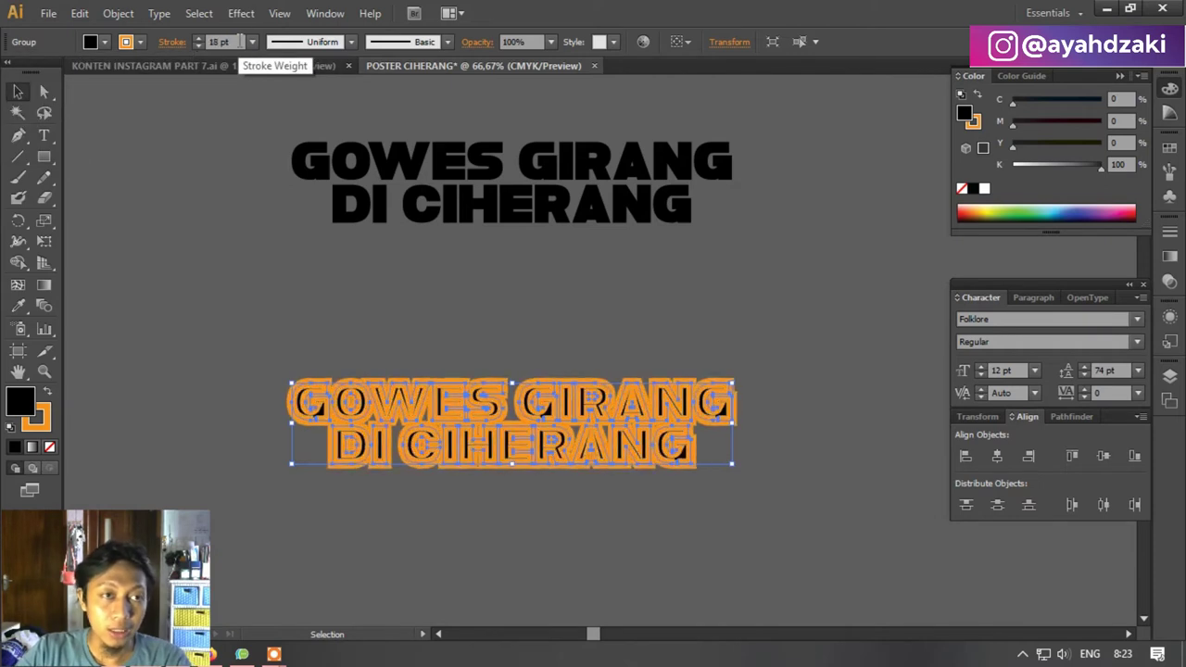
pyautogui.scroll(1, 239, 41)
pyautogui.scroll(1, 239, 41)
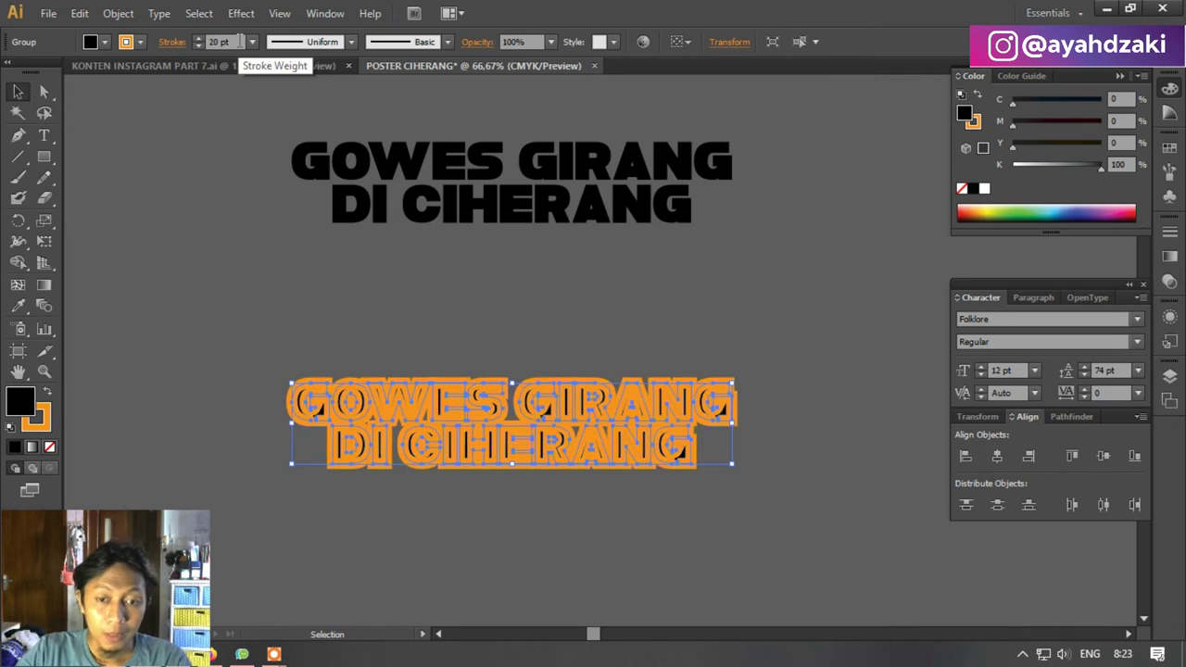
# Expand the orange-outlined copy's fill and stroke into solid shapes.
pyautogui.click(119, 13)
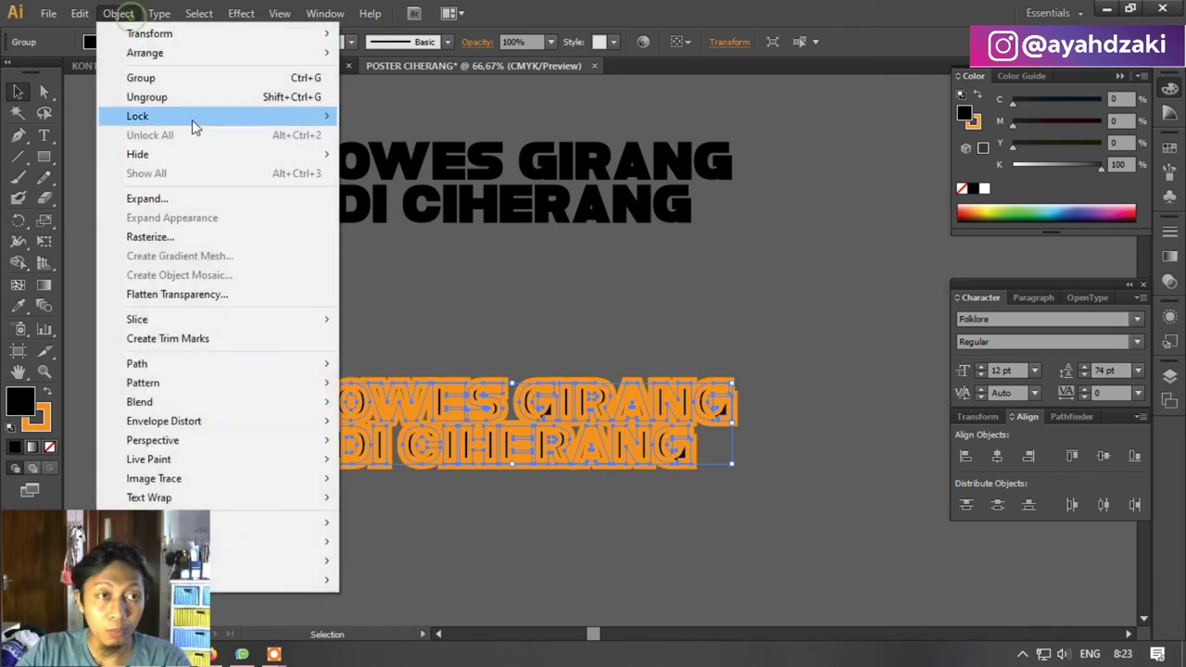
pyautogui.click(347, 242)
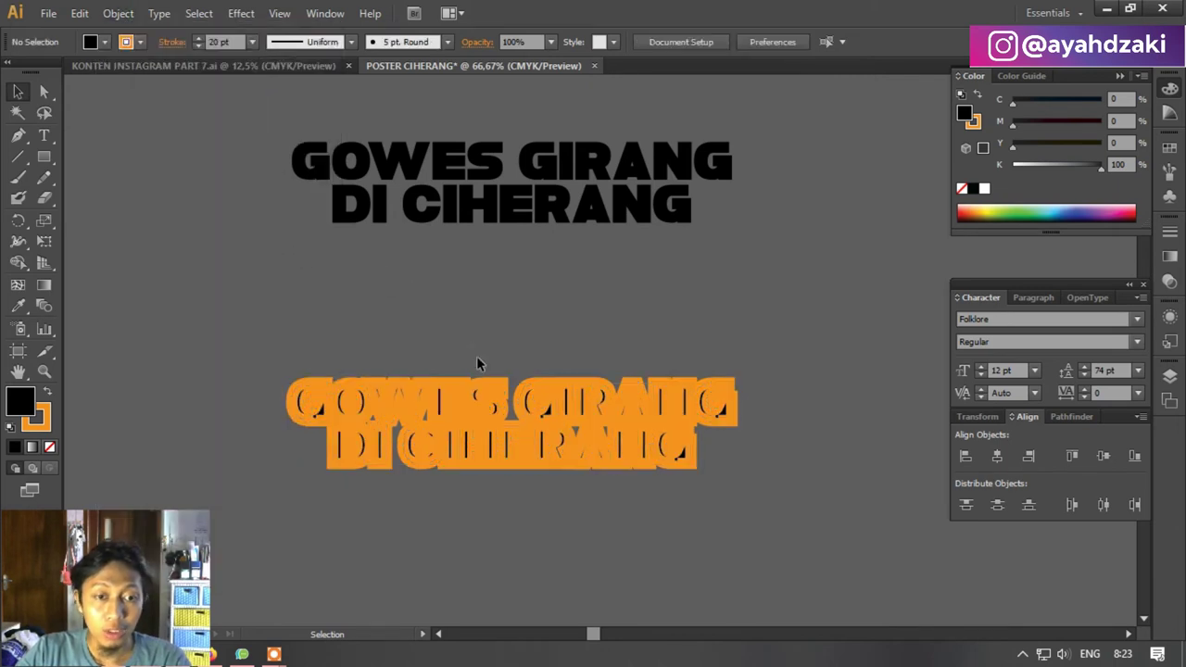
pyautogui.click(119, 13)
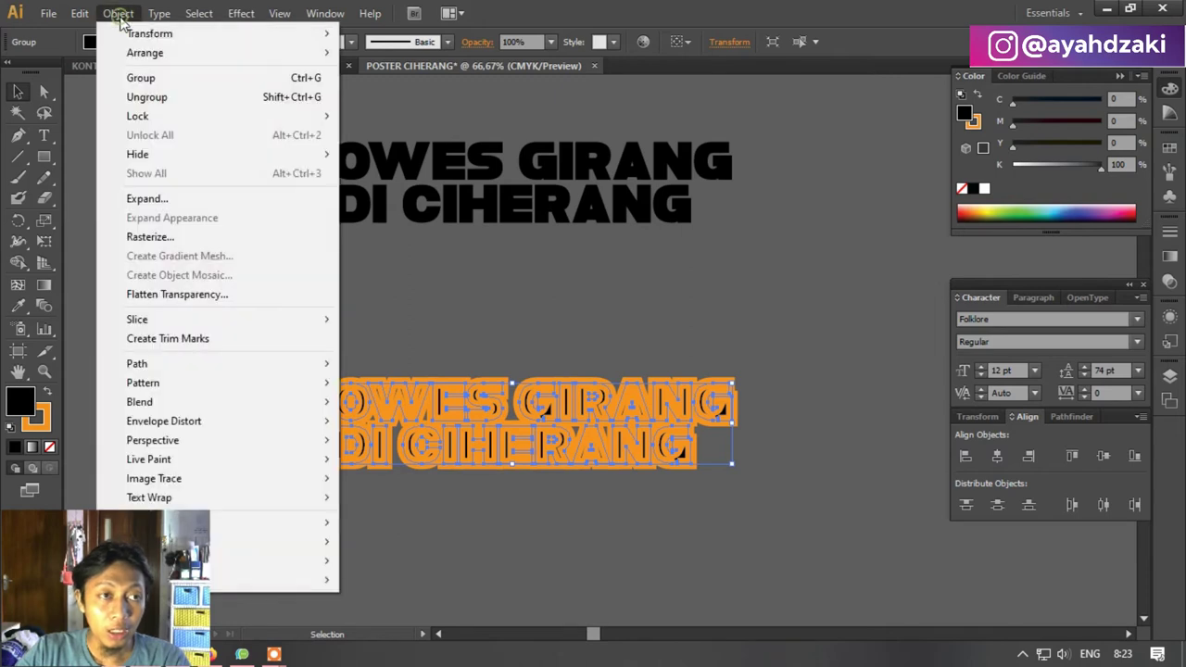
pyautogui.click(180, 198)
pyautogui.click(564, 419)
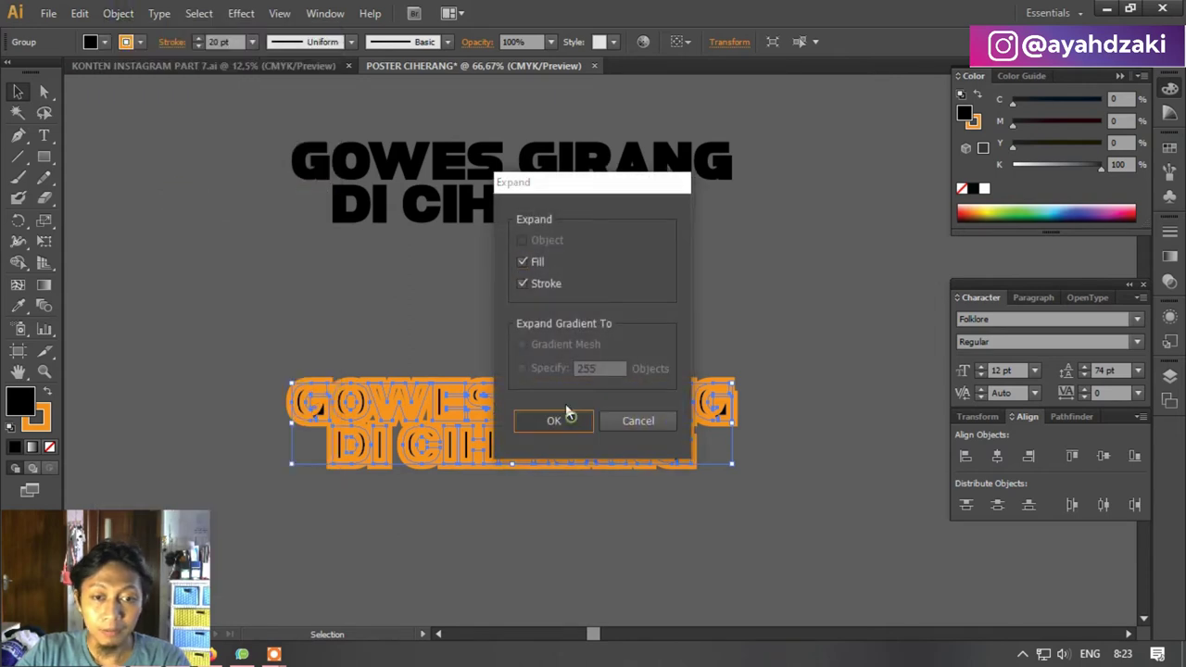
# Show the Pathfinder panel, select the orange text group, and ungroup it.
pyautogui.click(1071, 417)
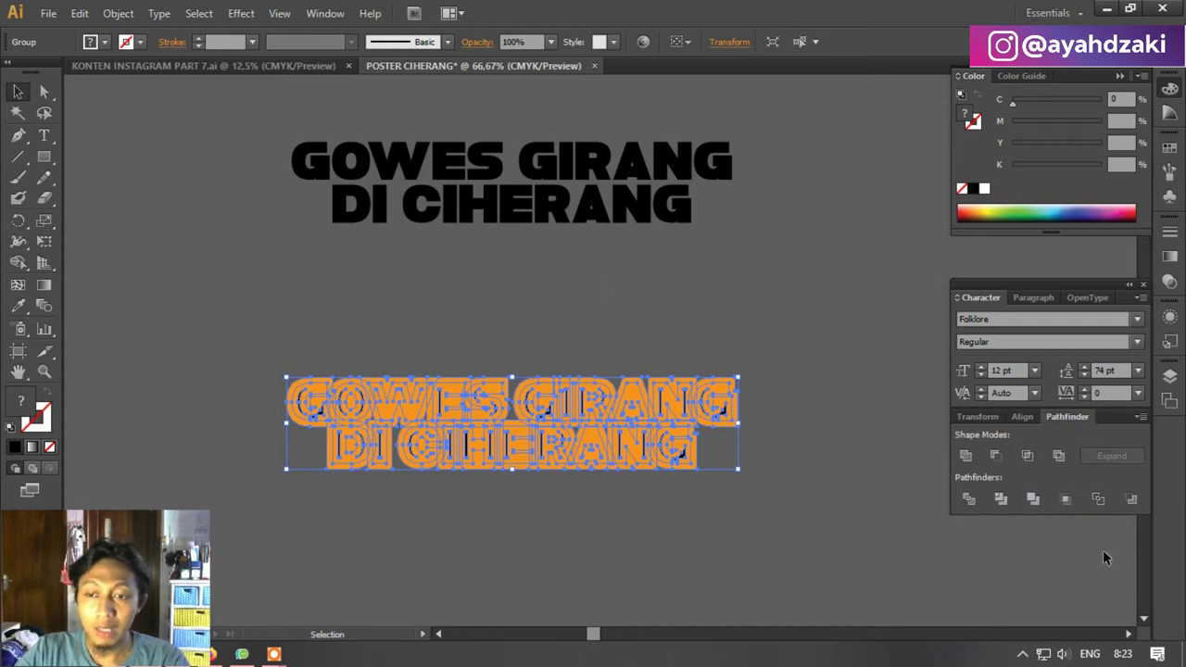
pyautogui.click(321, 22)
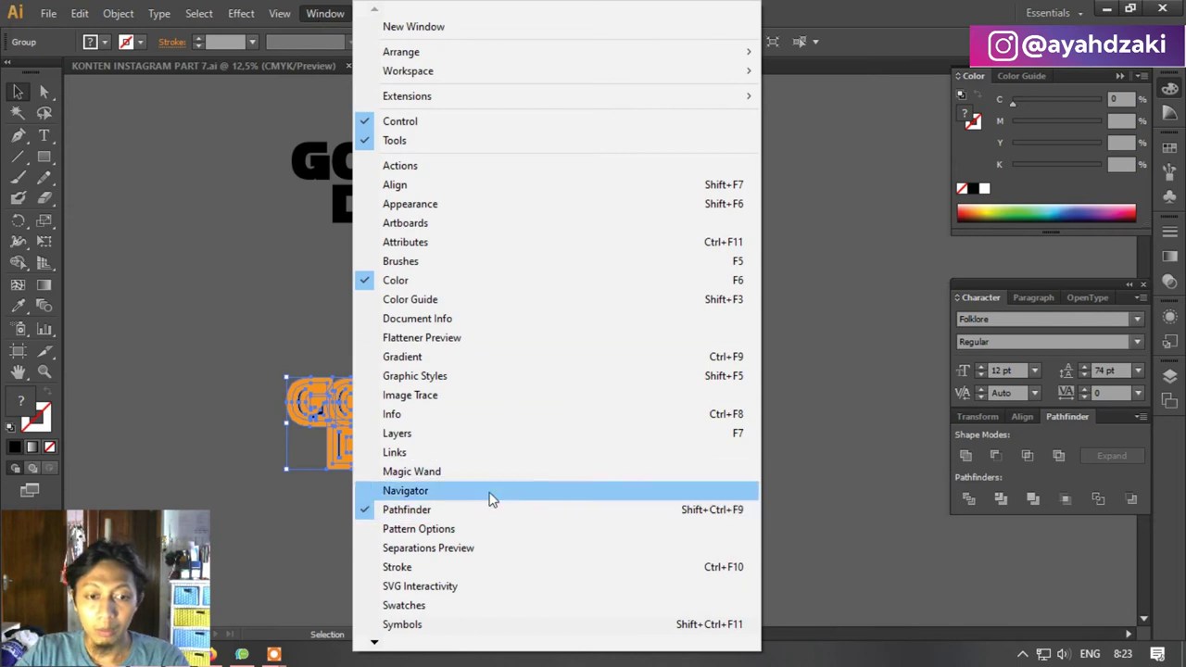
pyautogui.click(907, 531)
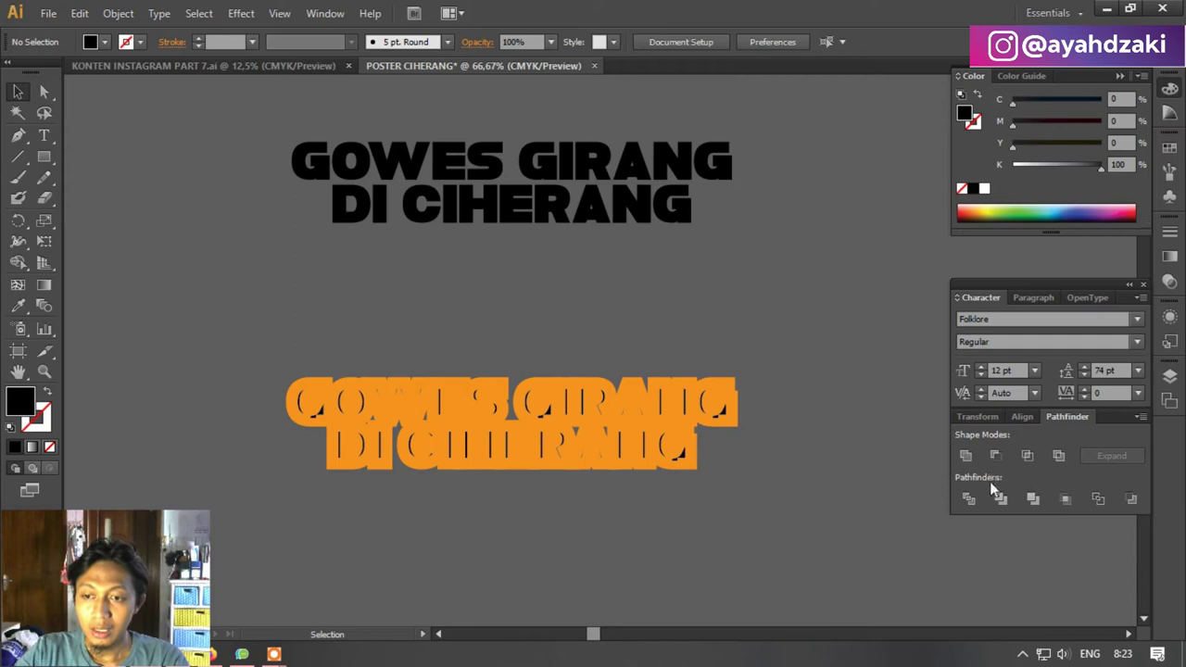
pyautogui.moveTo(759, 358); pyautogui.dragTo(626, 454)
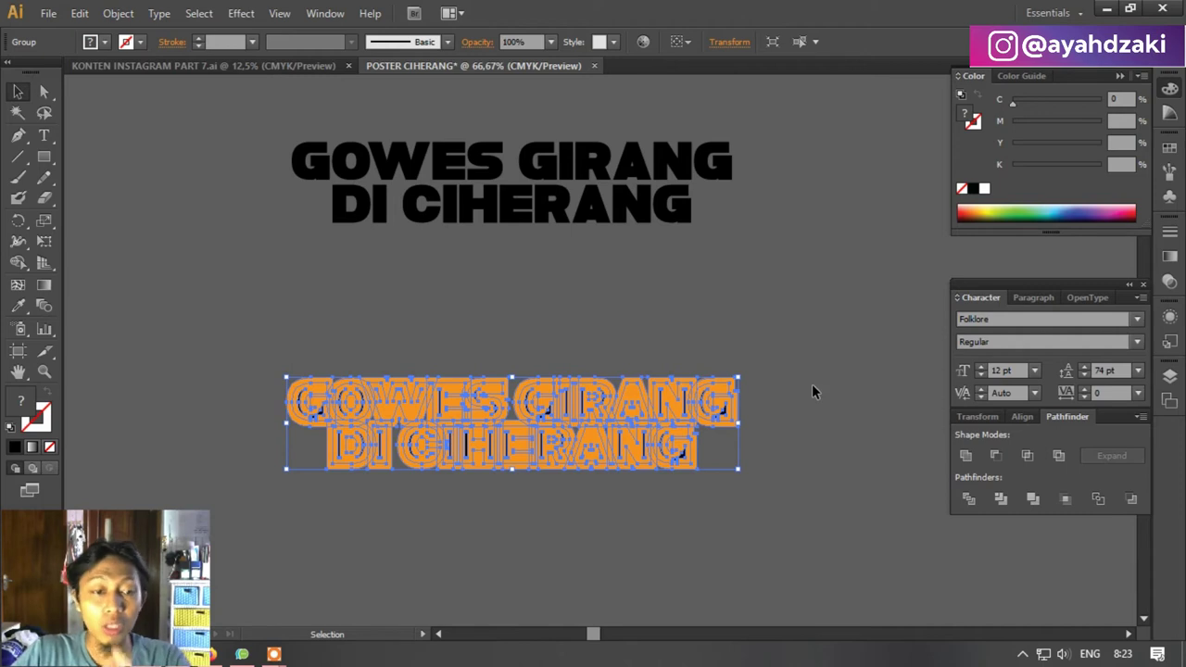
pyautogui.rightClick(710, 397)
pyautogui.click(780, 489)
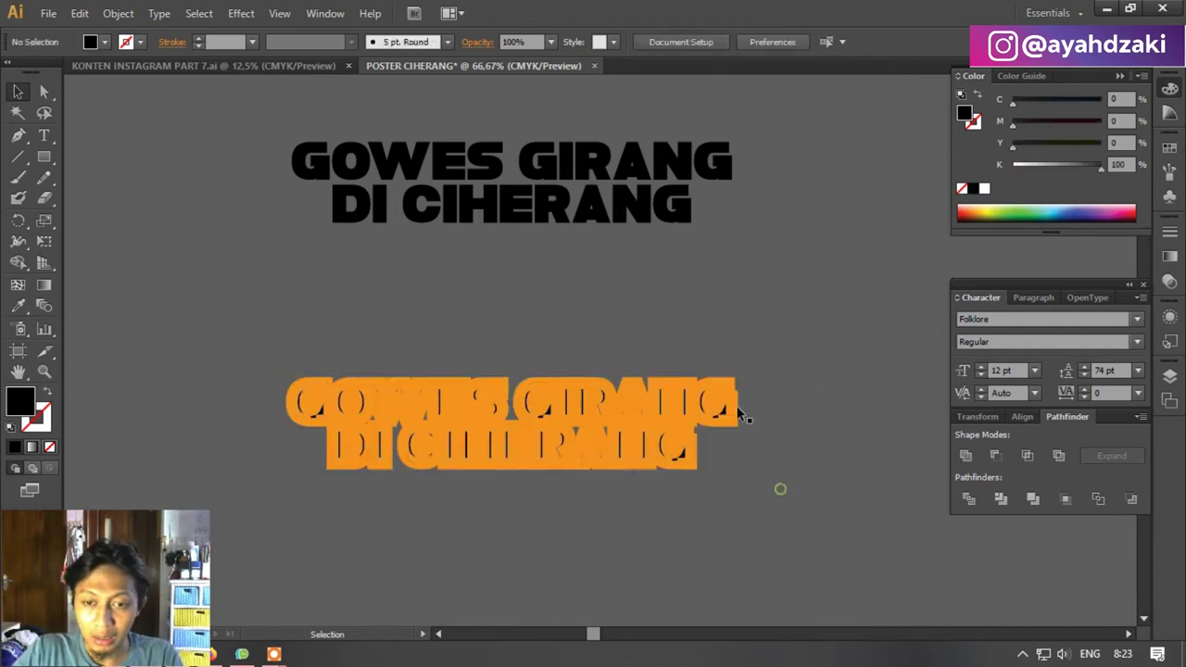
pyautogui.moveTo(729, 391); pyautogui.dragTo(804, 370)
# Ungroup the G, remove its stray black piece, and unite all orange letters.
pyautogui.hotkey('ctrl', 'z')
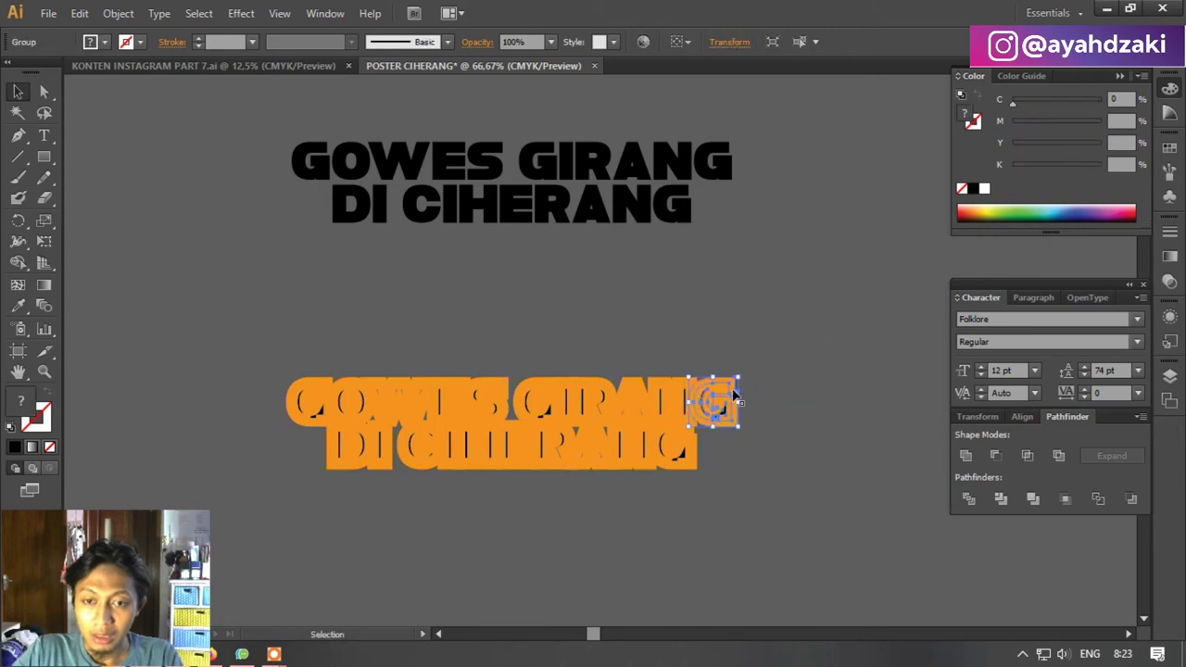
pyautogui.rightClick(732, 391)
pyautogui.click(783, 491)
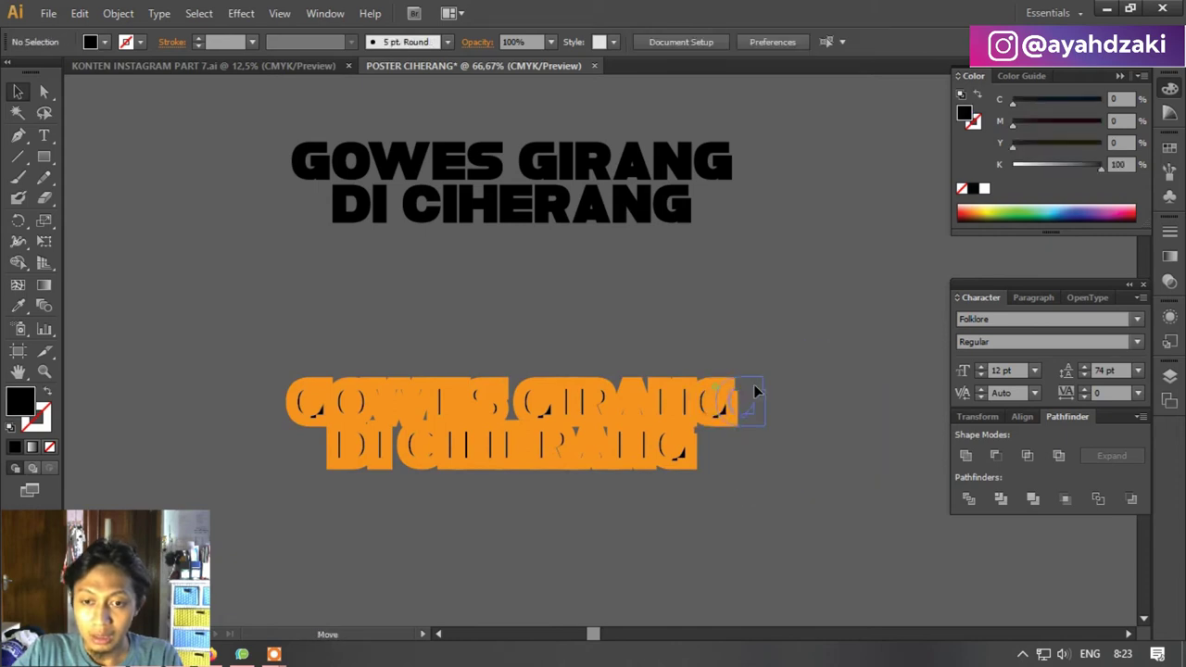
pyautogui.moveTo(716, 384); pyautogui.dragTo(823, 375)
pyautogui.hotkey('ctrl', 'z')
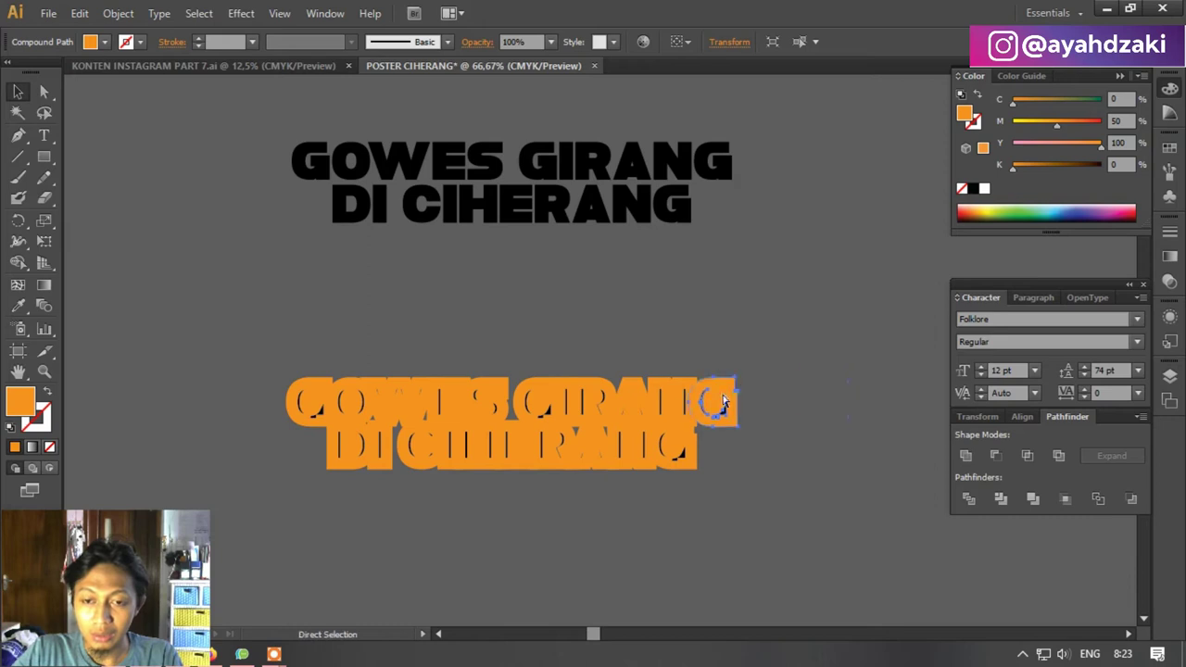
pyautogui.click(779, 384)
pyautogui.hotkey('ctrl', '-')
pyautogui.moveTo(805, 315); pyautogui.dragTo(453, 474)
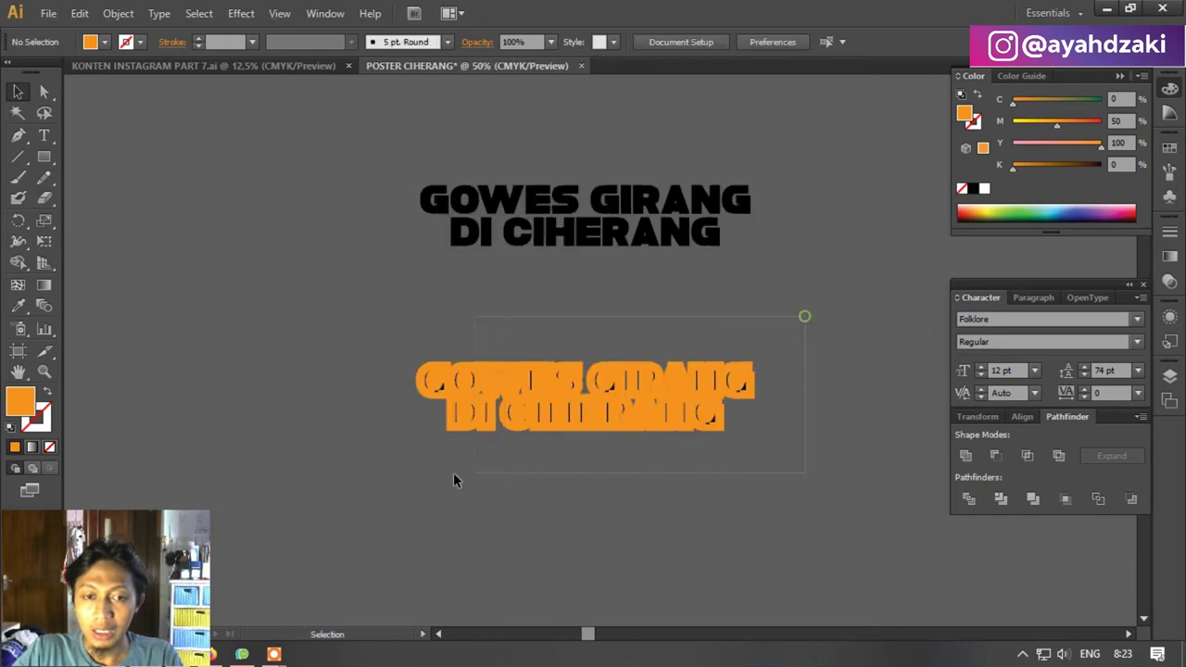
pyautogui.click(967, 455)
# Move the merged orange silhouette up around the black title.
pyautogui.click(837, 426)
pyautogui.scroll(2, 727, 380)
pyautogui.click(723, 378)
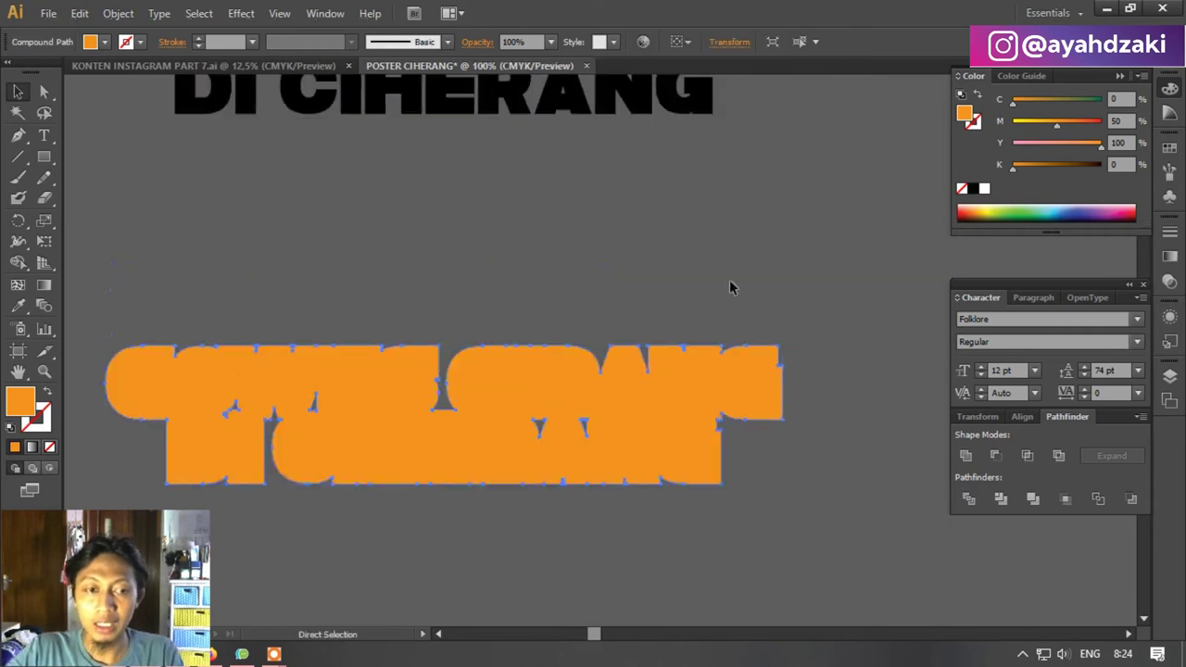
pyautogui.scroll(-2, 721, 333)
pyautogui.moveTo(701, 356); pyautogui.dragTo(702, 194)
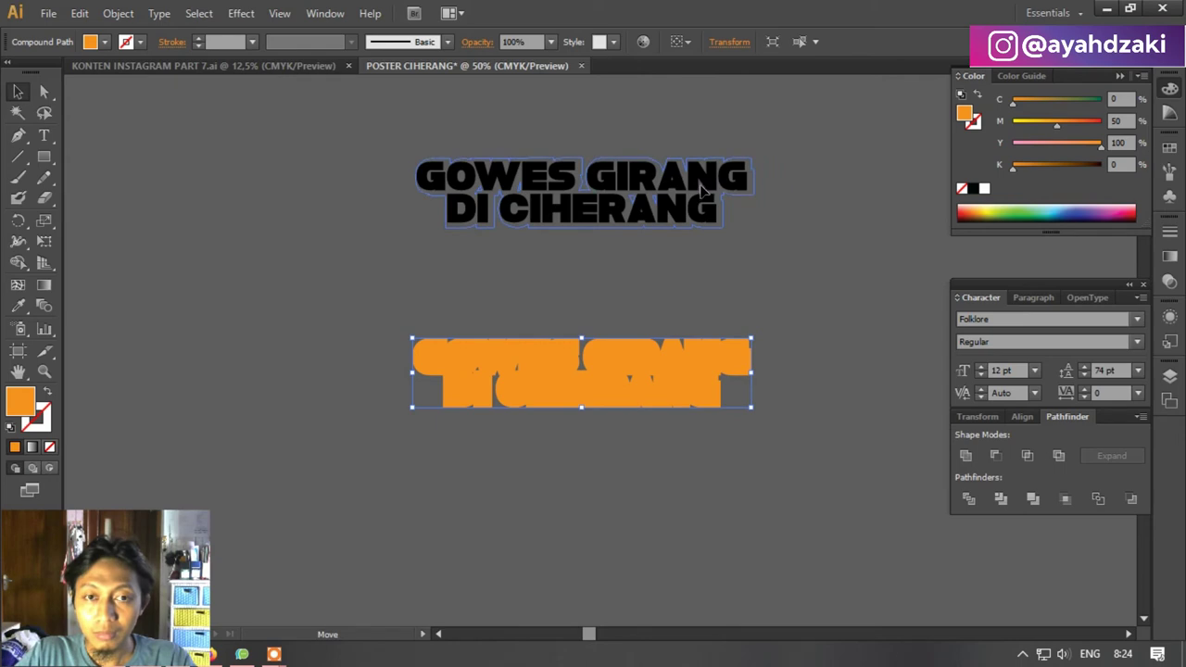
pyautogui.moveTo(701, 189); pyautogui.dragTo(703, 190)
# Send the silhouette behind the title, fill it yellow, and centre the black text on it.
pyautogui.hotkey('ctrl', 'shift', '[')
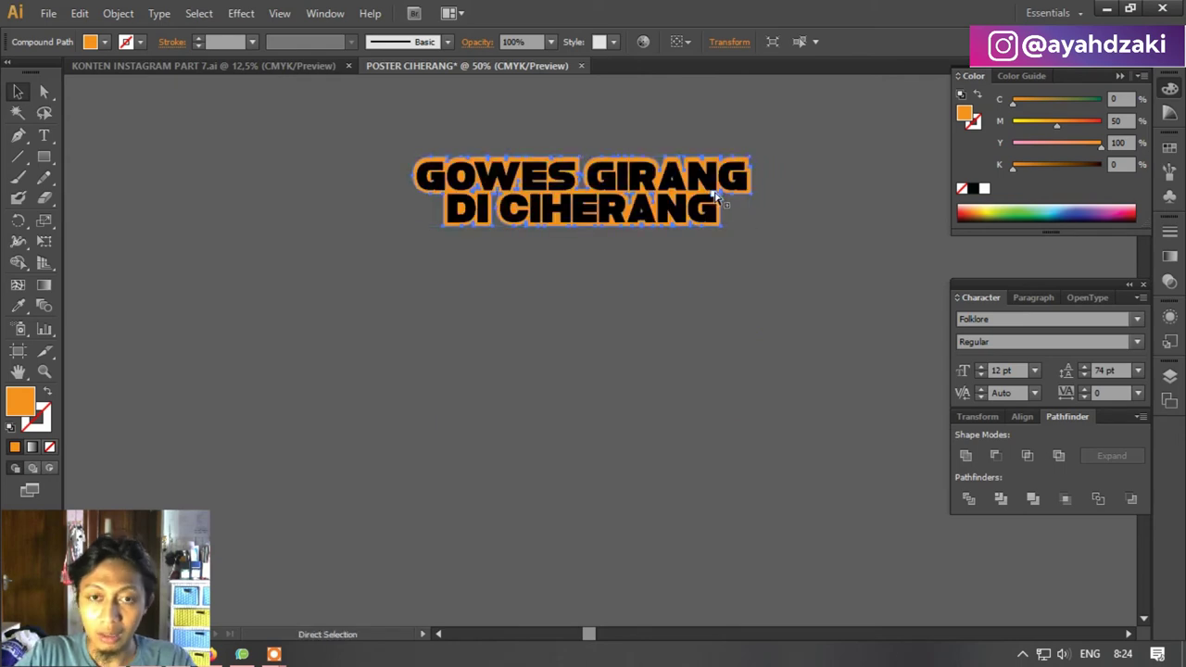
pyautogui.scroll(1, 573, 134)
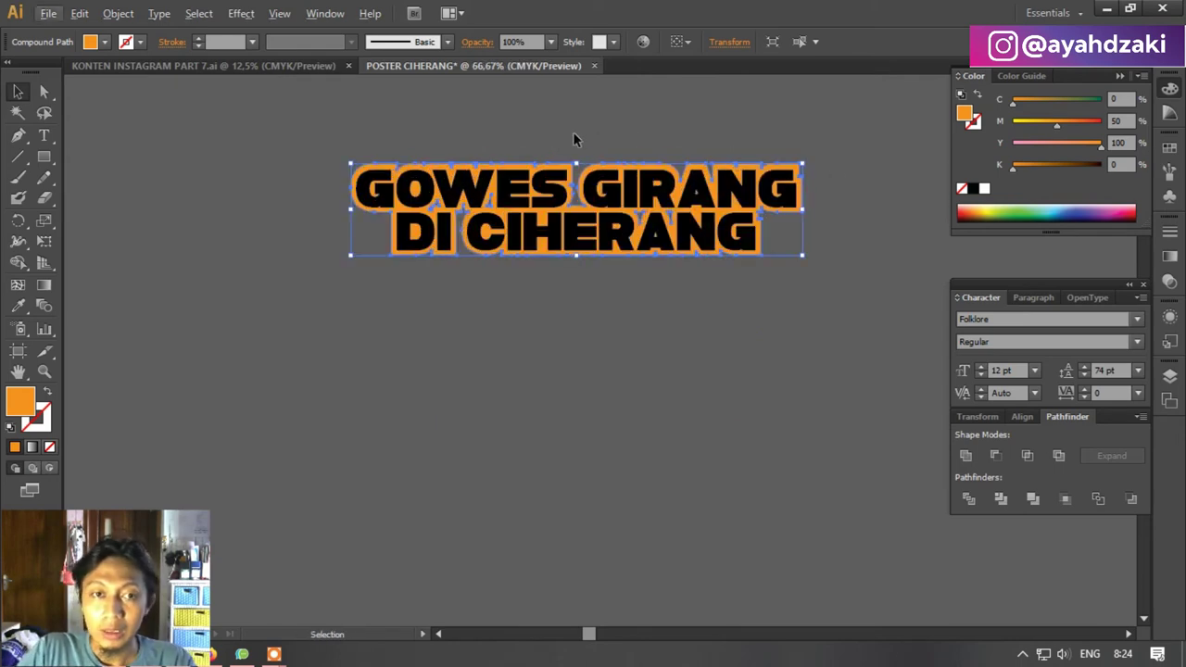
pyautogui.click(104, 42)
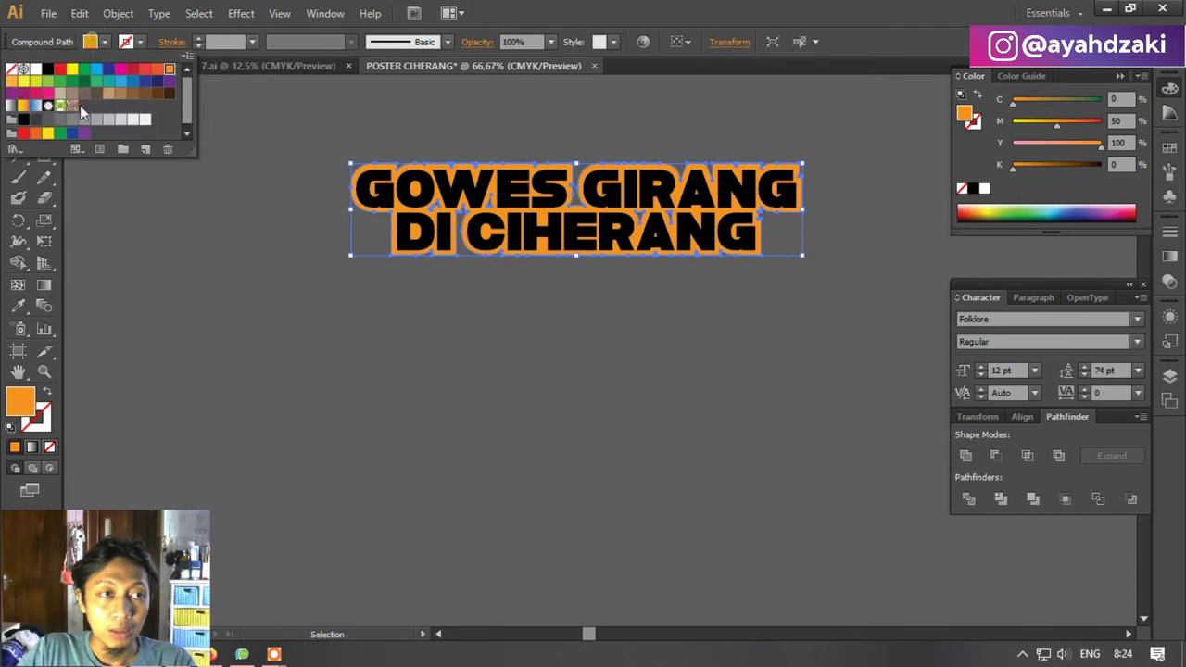
pyautogui.click(45, 136)
pyautogui.hotkey('ctrl', 'a')
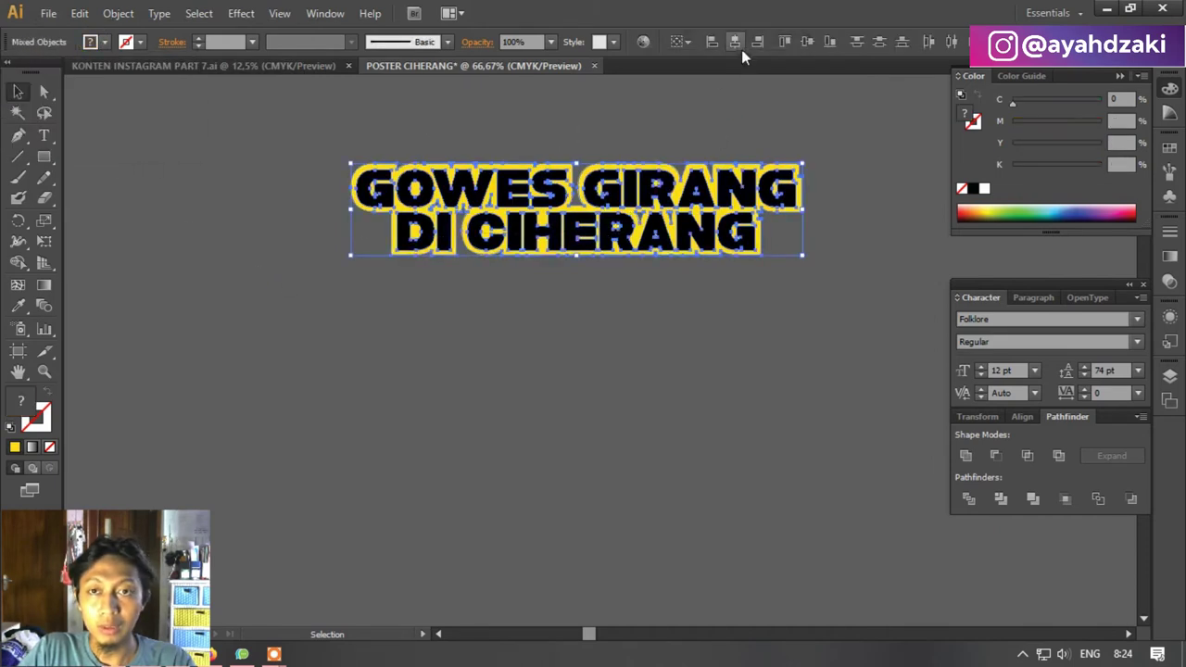
pyautogui.click(785, 127)
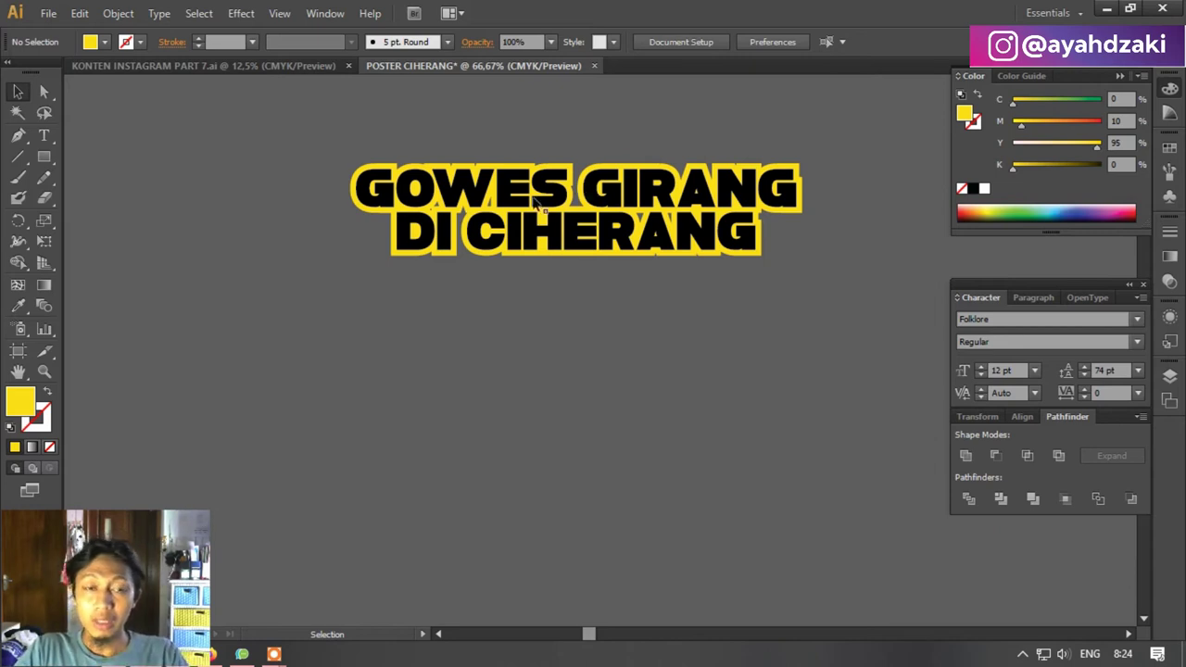
pyautogui.keyDown('alt'); pyautogui.scroll(3, 494, 207); pyautogui.keyUp('alt')
pyautogui.keyDown('alt'); pyautogui.scroll(-2, 494, 207); pyautogui.keyUp('alt')
# With Direct Selection, zoom in and delete a stray triangle, anchor point and thin sliver.
pyautogui.press('a')
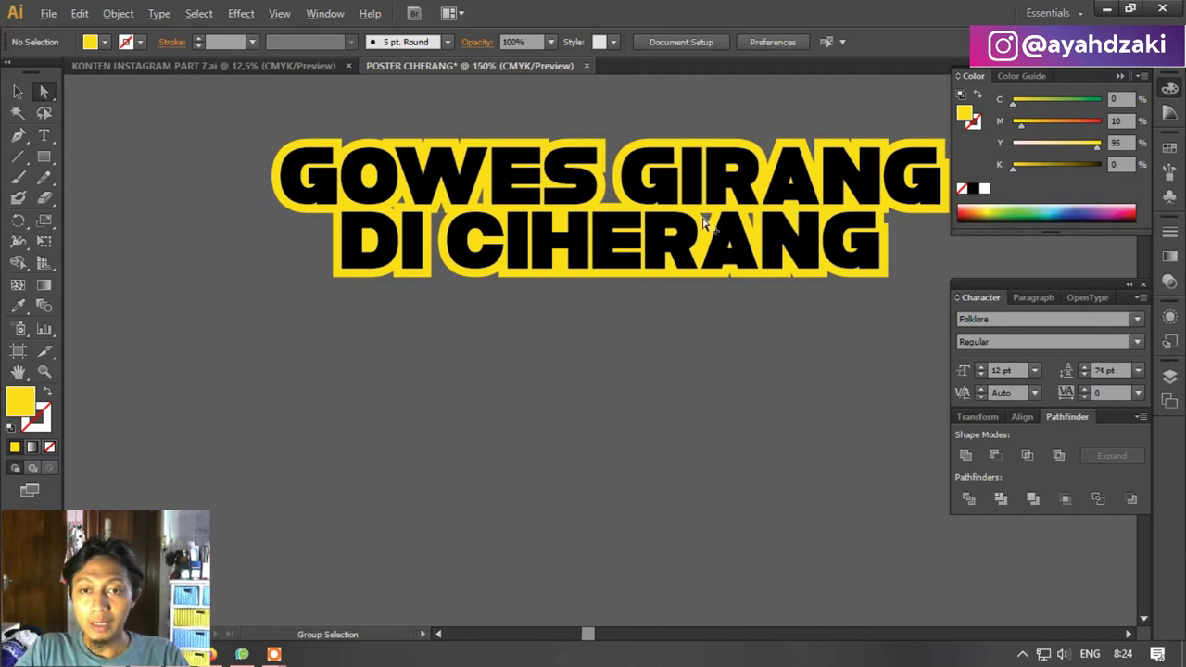
pyautogui.keyDown('alt'); pyautogui.scroll(2, 707, 222); pyautogui.keyUp('alt')
pyautogui.keyDown('alt'); pyautogui.scroll(-2, 706, 222); pyautogui.keyUp('alt')
pyautogui.keyDown('alt'); pyautogui.scroll(2, 331, 199); pyautogui.keyUp('alt')
pyautogui.keyDown('alt'); pyautogui.scroll(1, 381, 198); pyautogui.keyUp('alt')
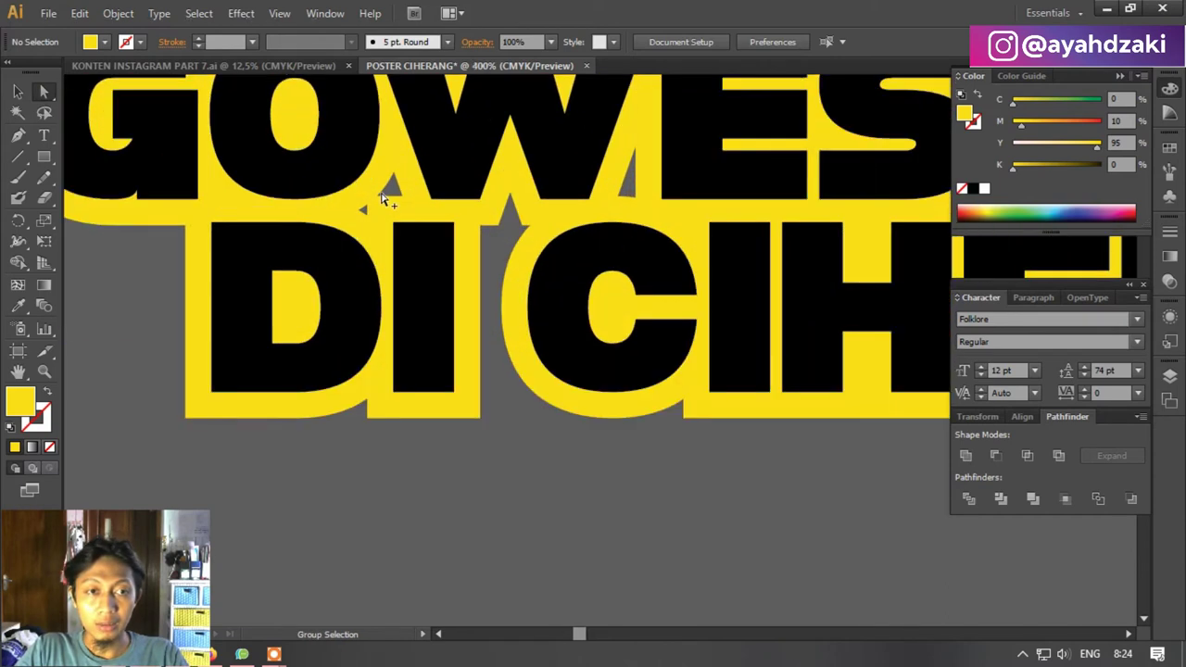
pyautogui.keyDown('alt'); pyautogui.scroll(1, 382, 198); pyautogui.keyUp('alt')
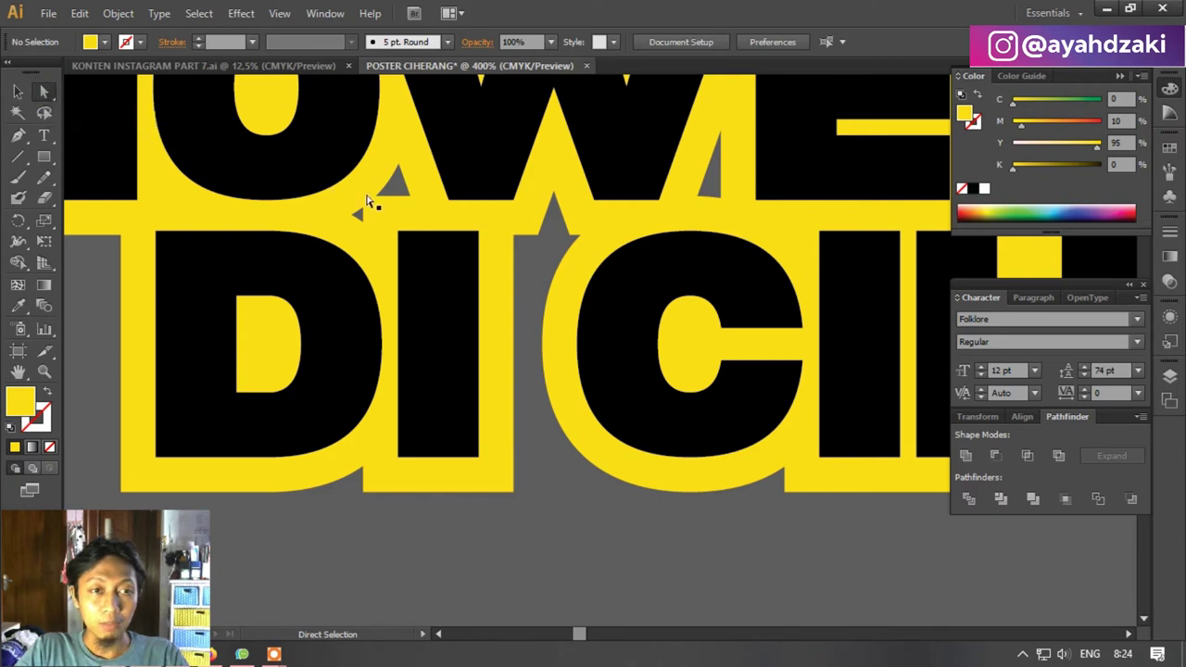
pyautogui.click(381, 199)
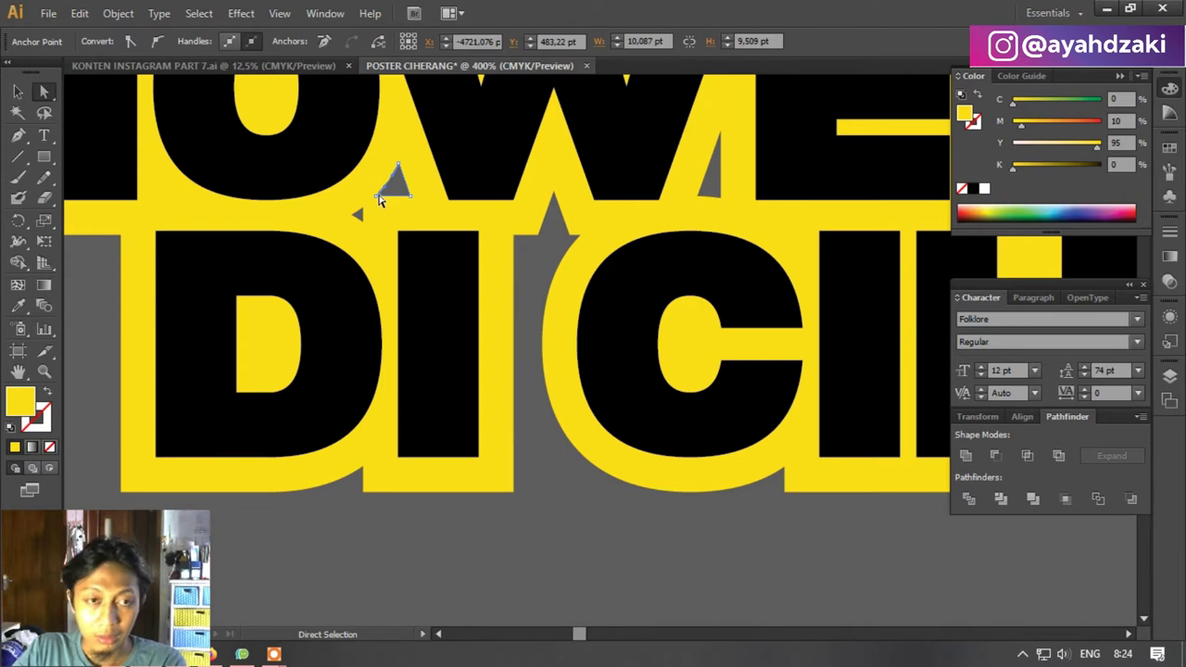
pyautogui.press('Delete')
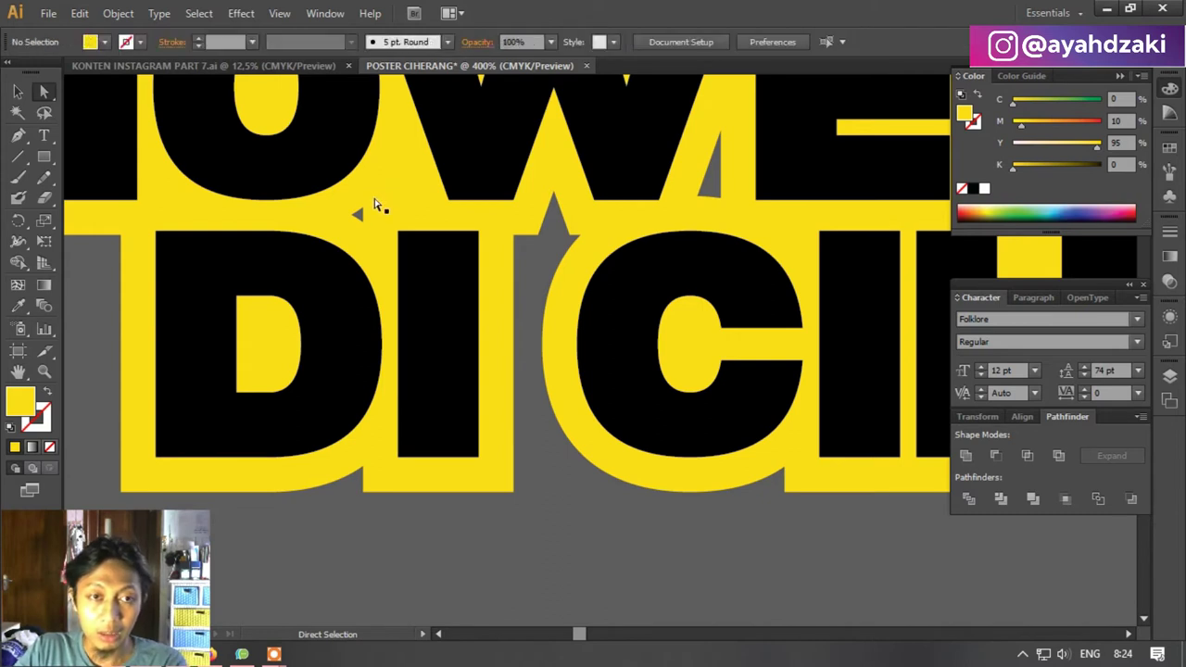
pyautogui.click(360, 217)
pyautogui.press('Delete')
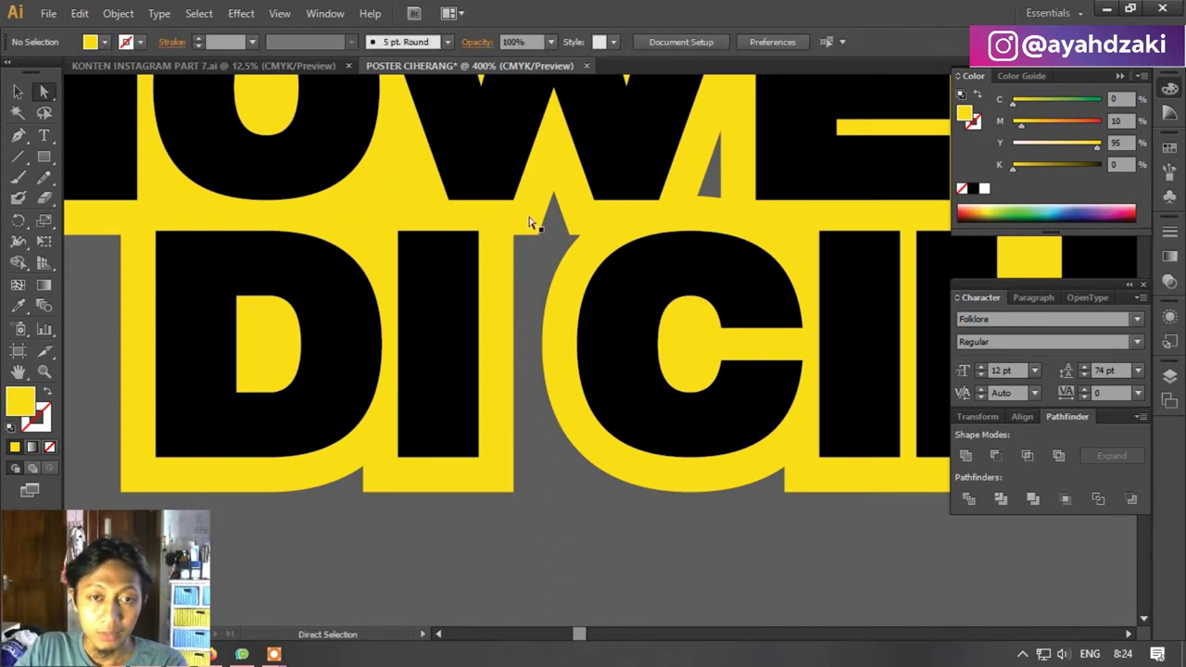
pyautogui.click(700, 202)
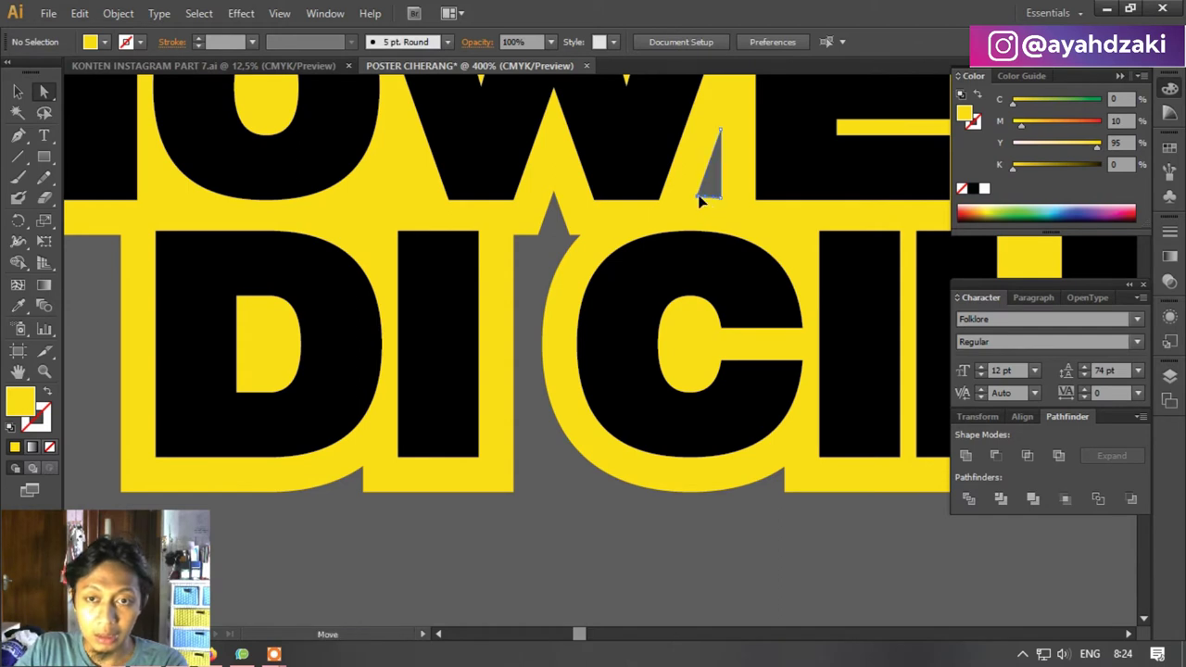
pyautogui.press('Delete')
# Pan across and delete the remaining grey slivers, including one between A and N.
pyautogui.scroll(-3, 700, 203)
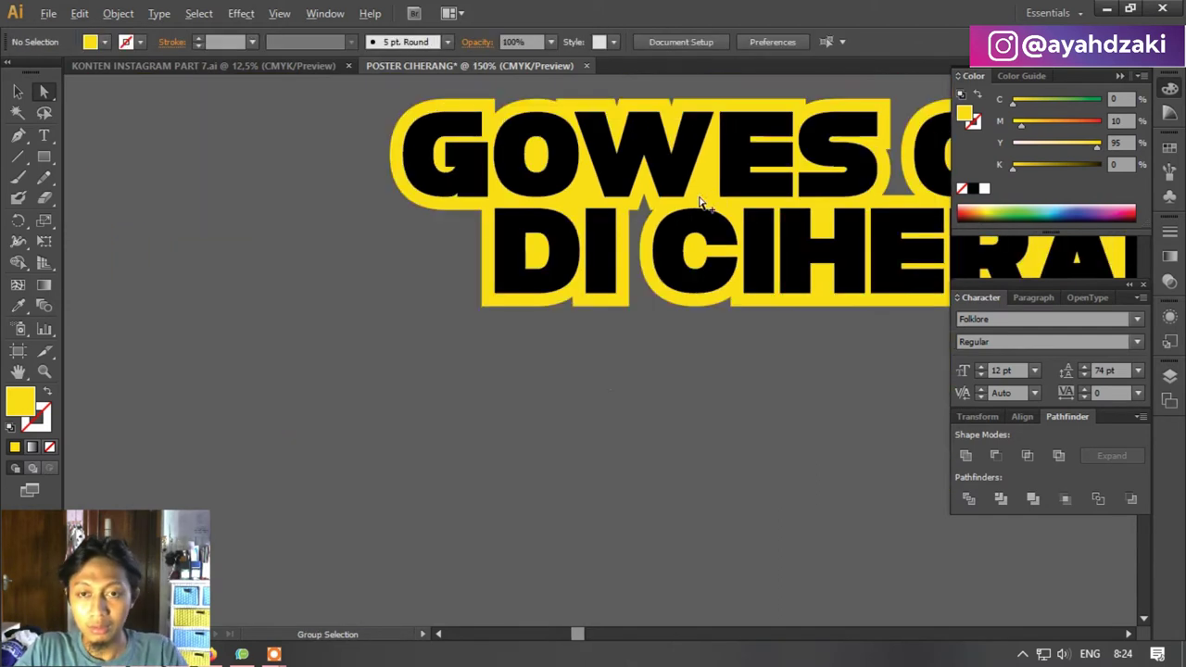
pyautogui.hscroll(3, 797, 181)
pyautogui.hscroll(3, 801, 176)
pyautogui.hscroll(2, 802, 176)
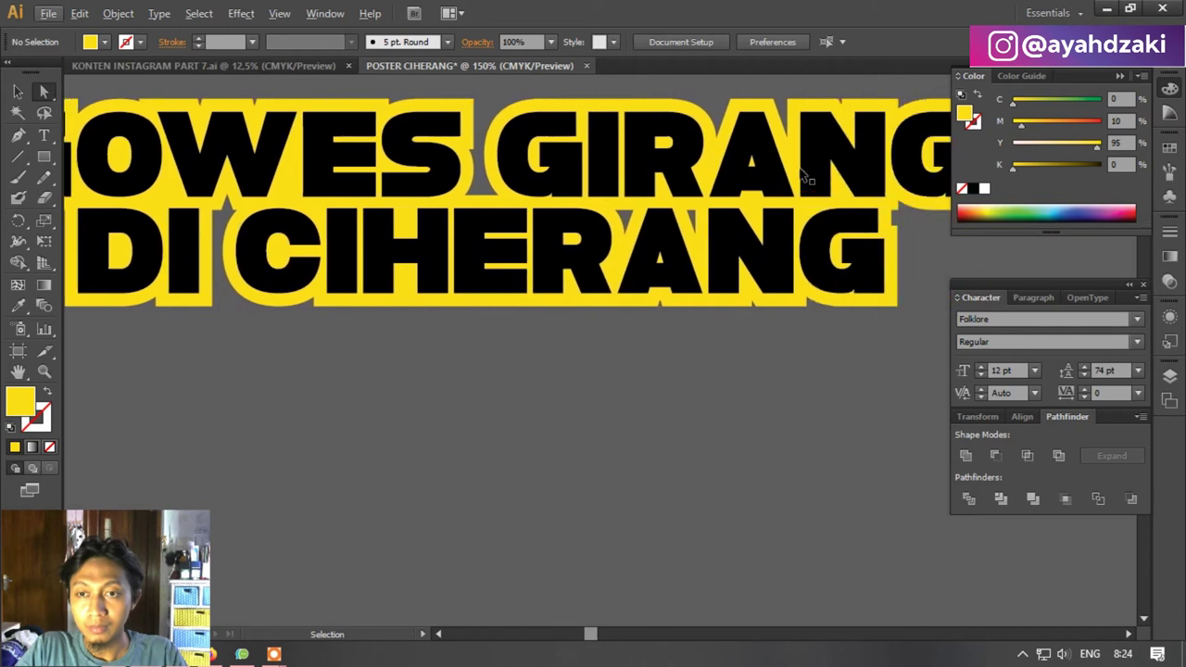
pyautogui.scroll(3, 626, 215)
pyautogui.click(619, 182)
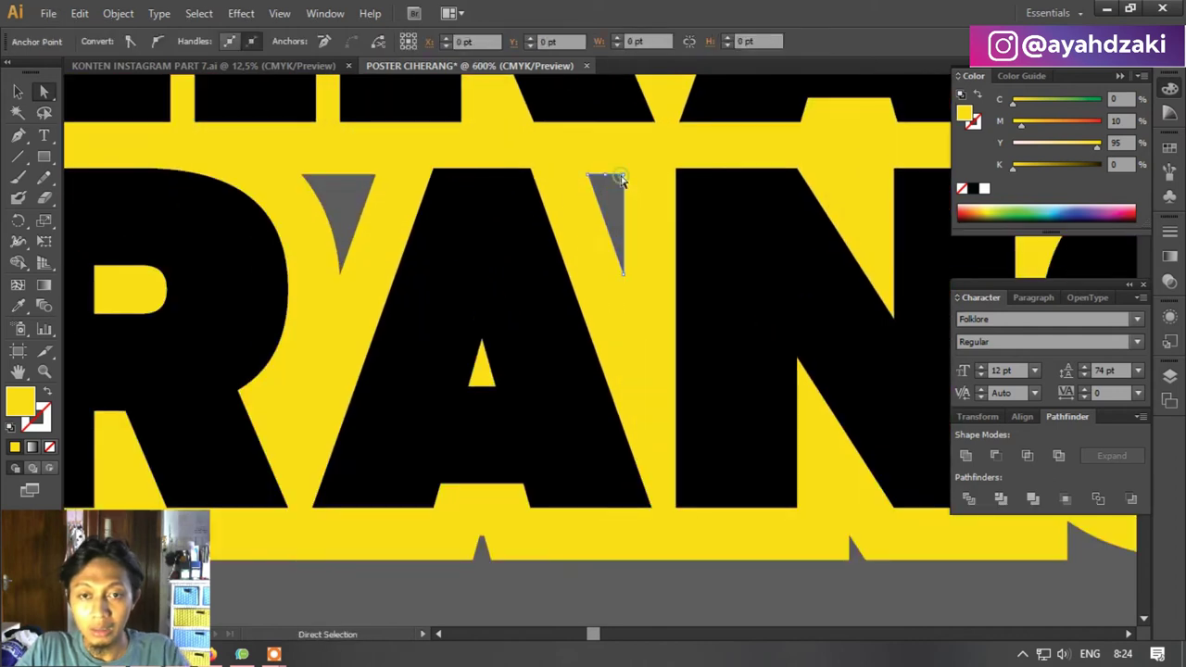
pyautogui.press('Delete')
pyautogui.click(376, 179)
pyautogui.press('Delete')
pyautogui.scroll(-5, 384, 190)
pyautogui.scroll(-1, 389, 195)
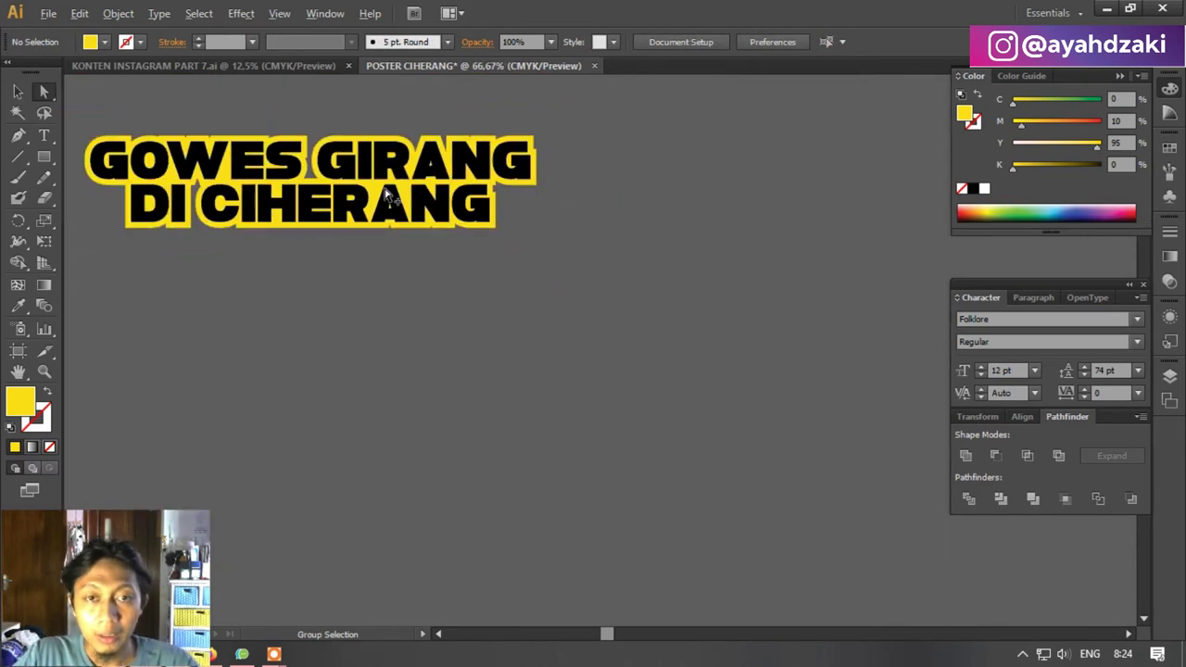
# Switch to the Selection tool and select the black title lettering group.
pyautogui.click(18, 92)
pyautogui.hscroll(-1, 329, 136)
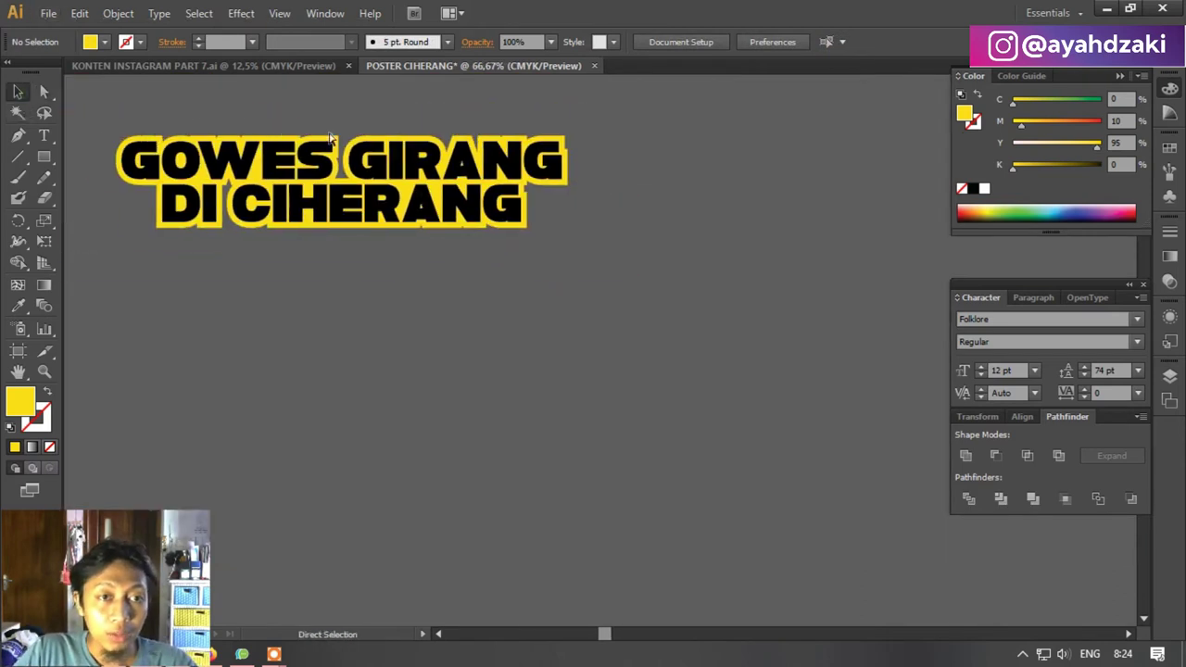
pyautogui.scroll(2, 329, 136)
pyautogui.hscroll(-1, 233, 164)
pyautogui.scroll(-2, 233, 176)
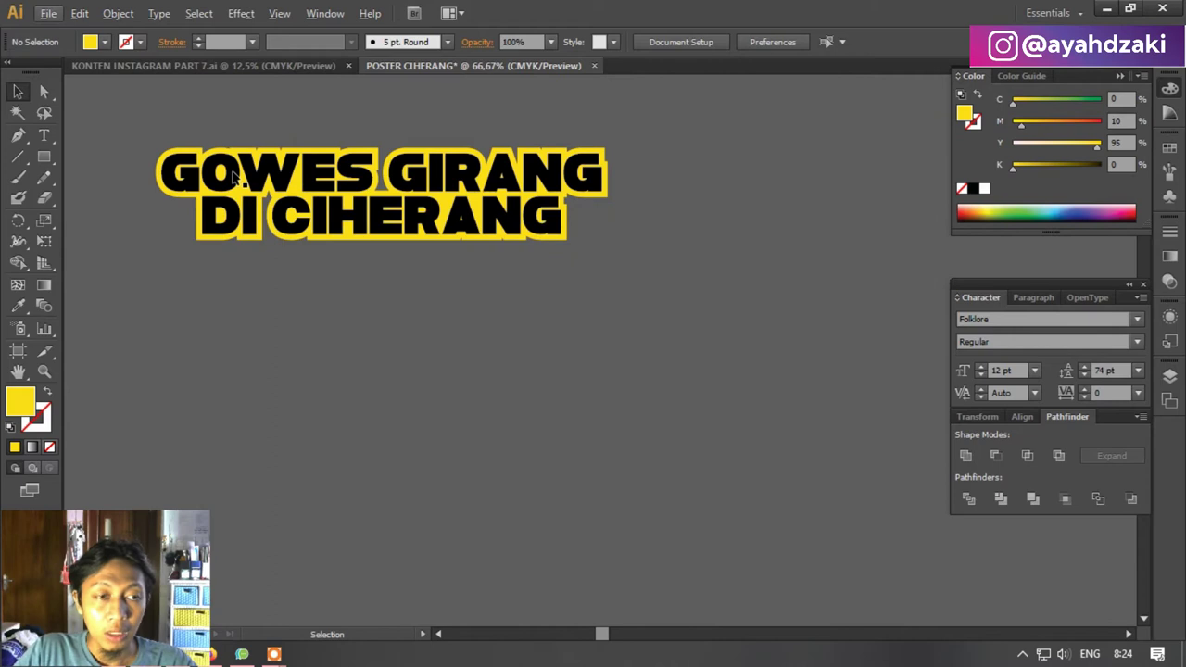
pyautogui.scroll(2, 231, 177)
pyautogui.scroll(4, 197, 216)
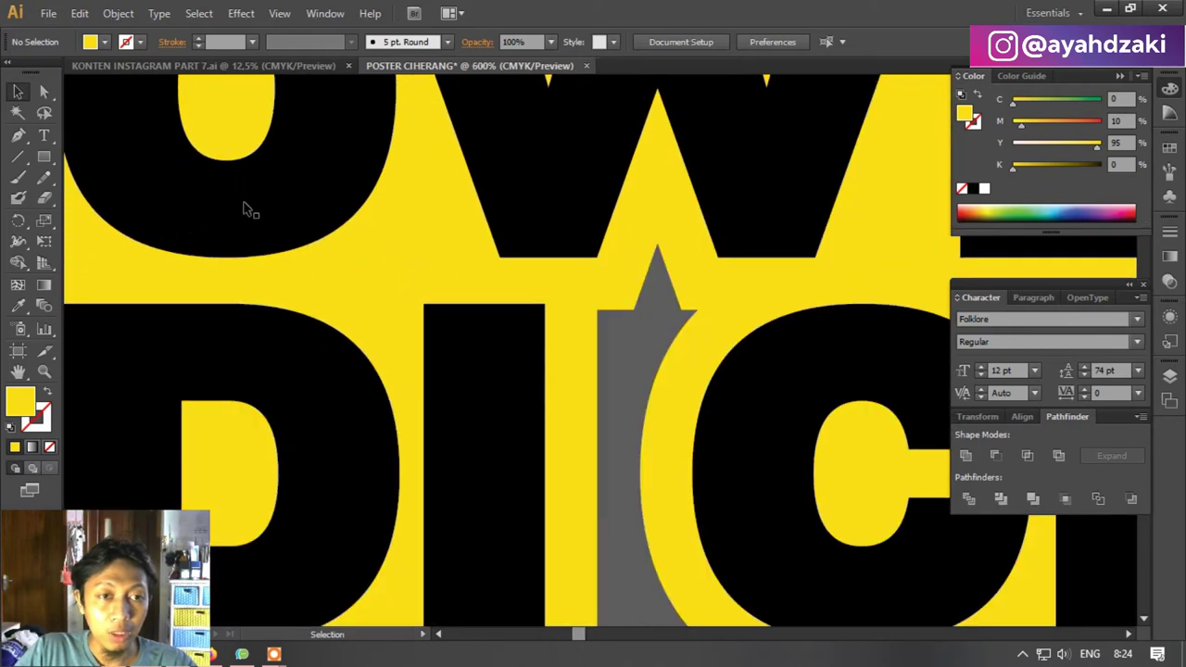
pyautogui.scroll(-2, 249, 209)
pyautogui.scroll(3, 176, 198)
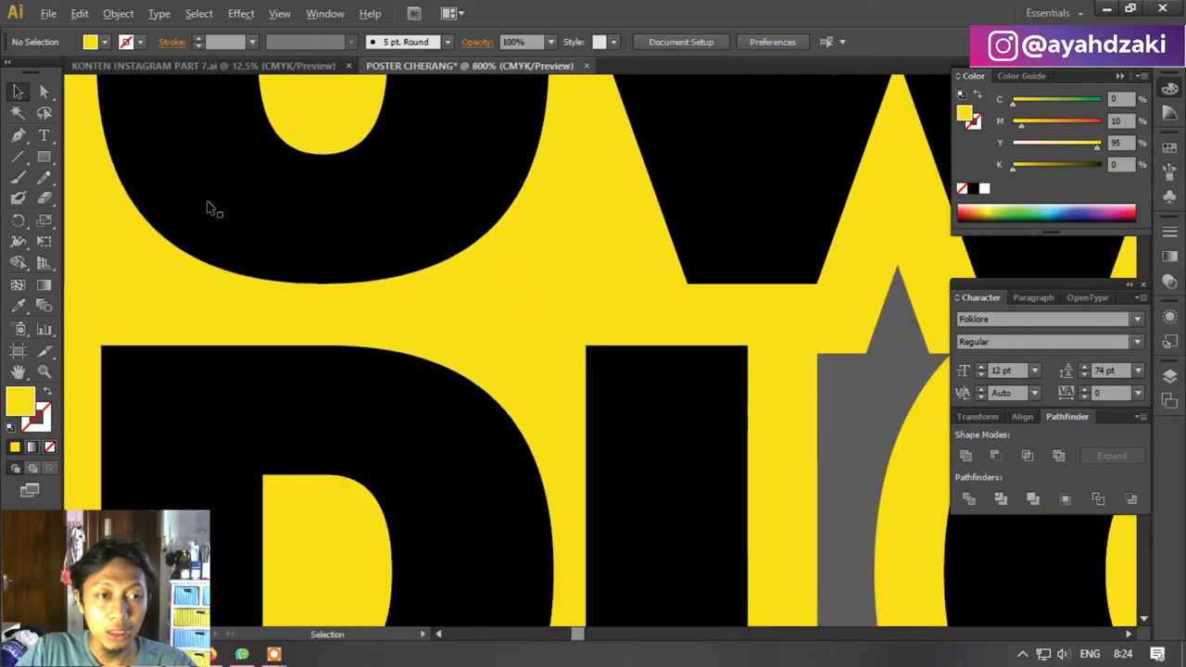
pyautogui.scroll(-5, 329, 222)
pyautogui.scroll(-1, 333, 211)
pyautogui.click(339, 202)
pyautogui.scroll(2, 337, 212)
pyautogui.scroll(4, 337, 212)
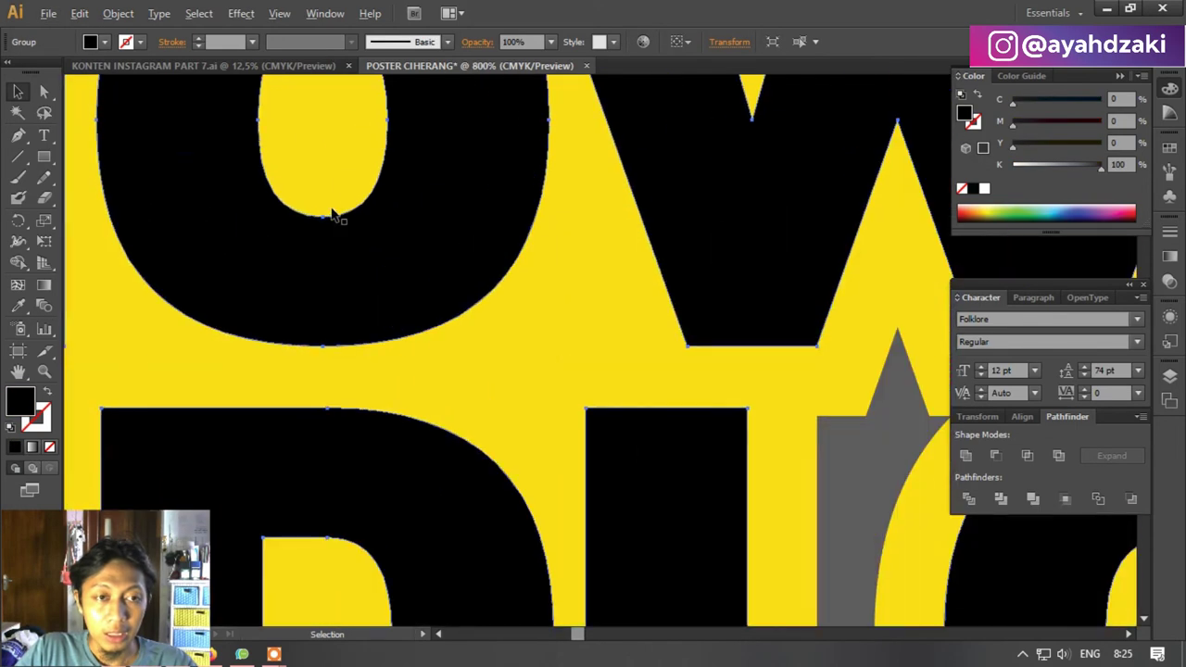
# Alt-drag a duplicate of the black lettering slightly down and to the right.
pyautogui.scroll(-4, 209, 301)
pyautogui.click(209, 301)
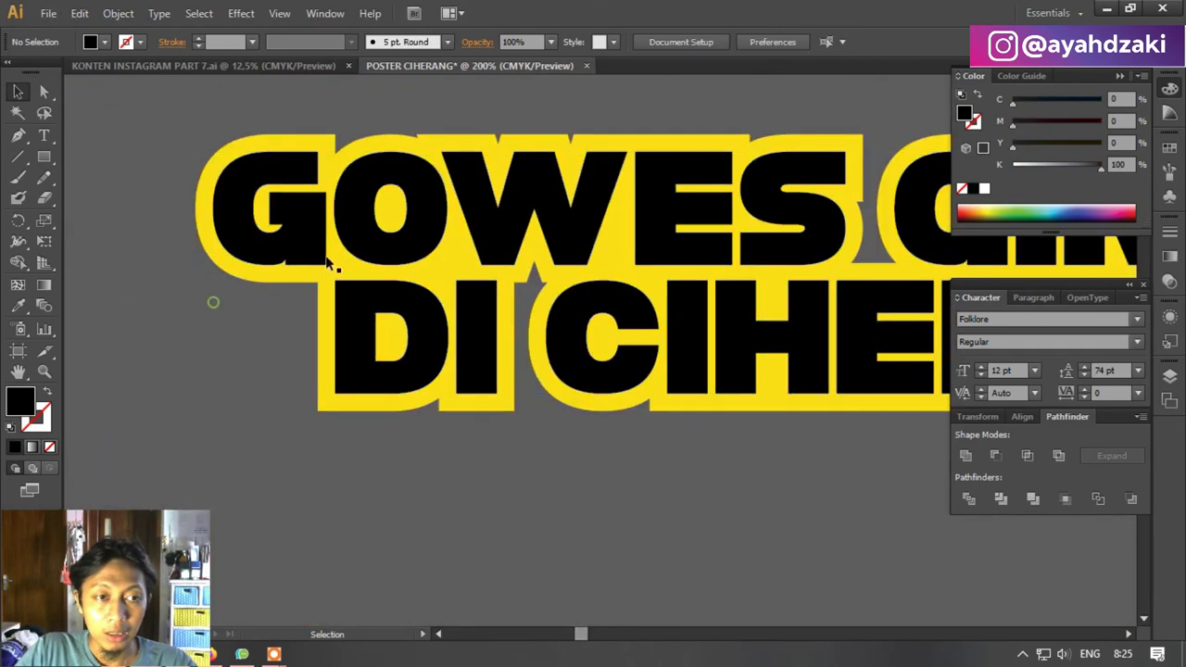
pyautogui.click(423, 241)
pyautogui.scroll(1, 421, 241)
pyautogui.scroll(2, 423, 243)
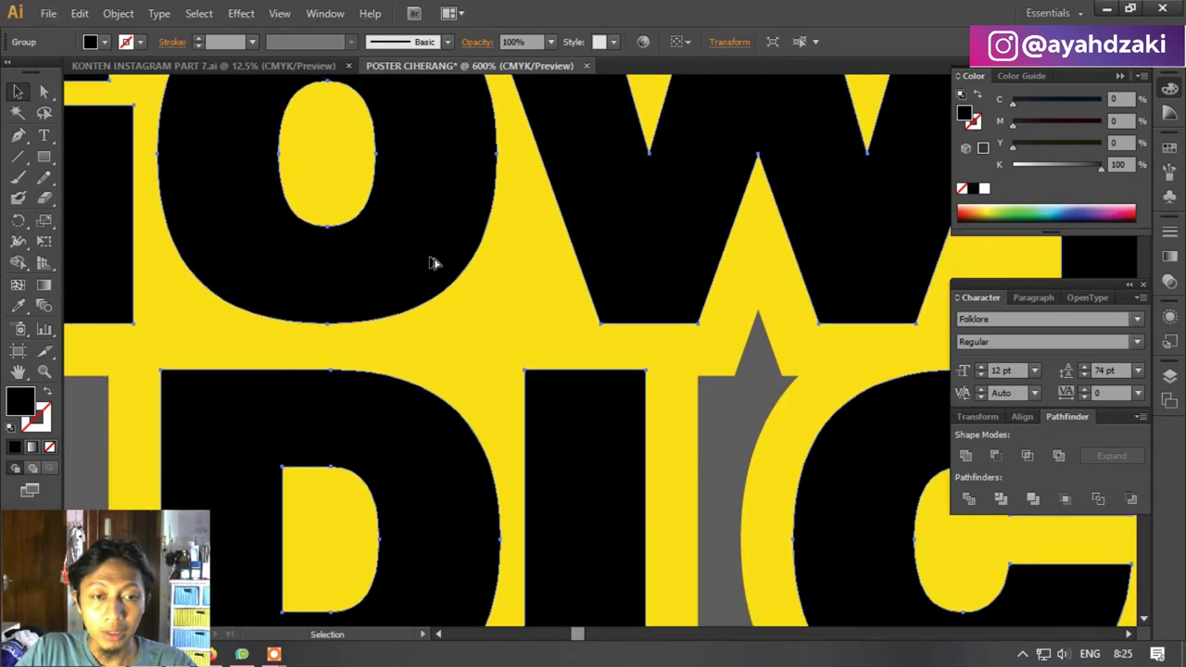
pyautogui.scroll(1, 430, 262)
pyautogui.moveTo(430, 259); pyautogui.dragTo(452, 281)
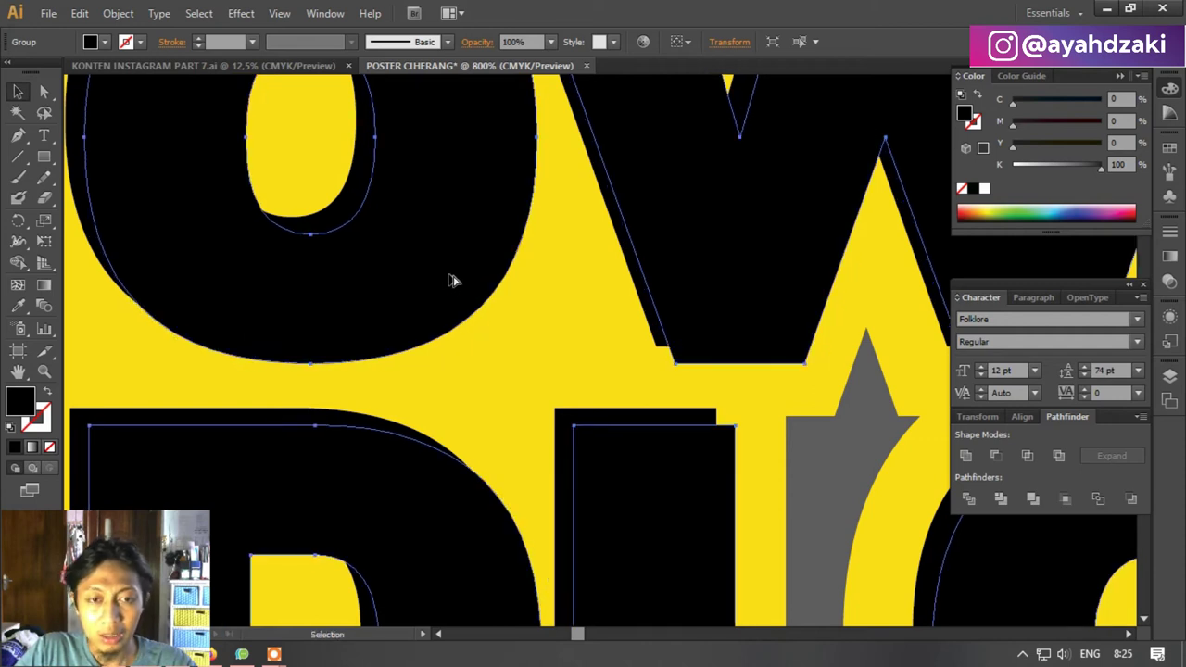
# Send the copy one level backward so it sits just behind the black letters.
pyautogui.rightClick(451, 280)
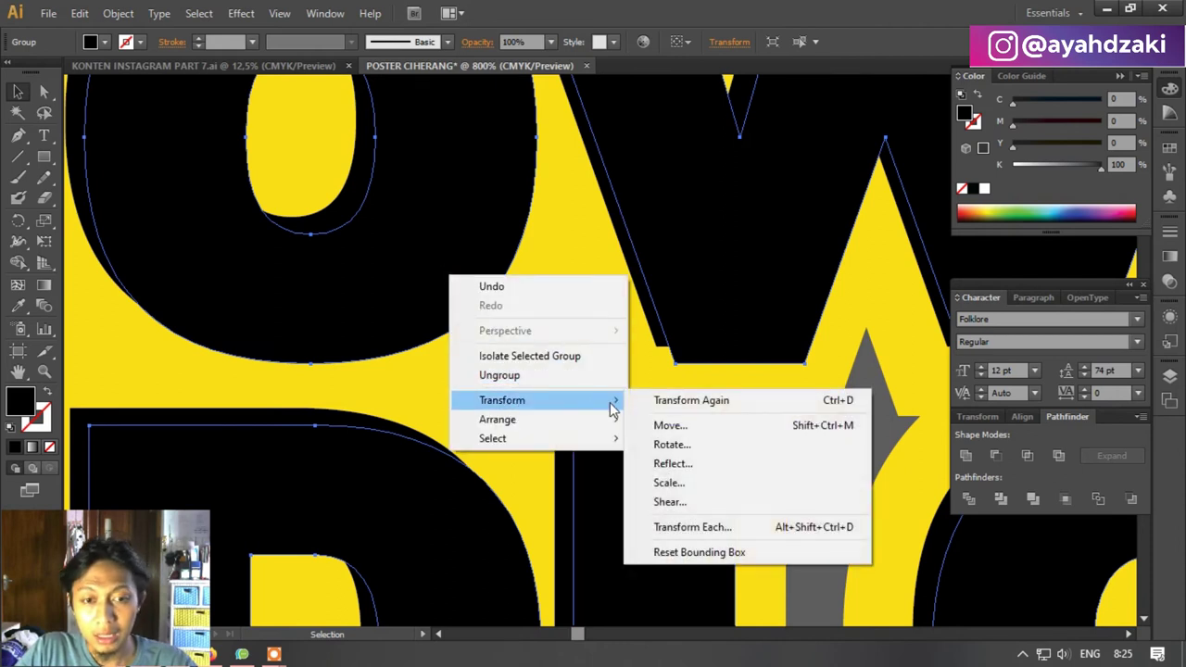
pyautogui.moveTo(497, 419)
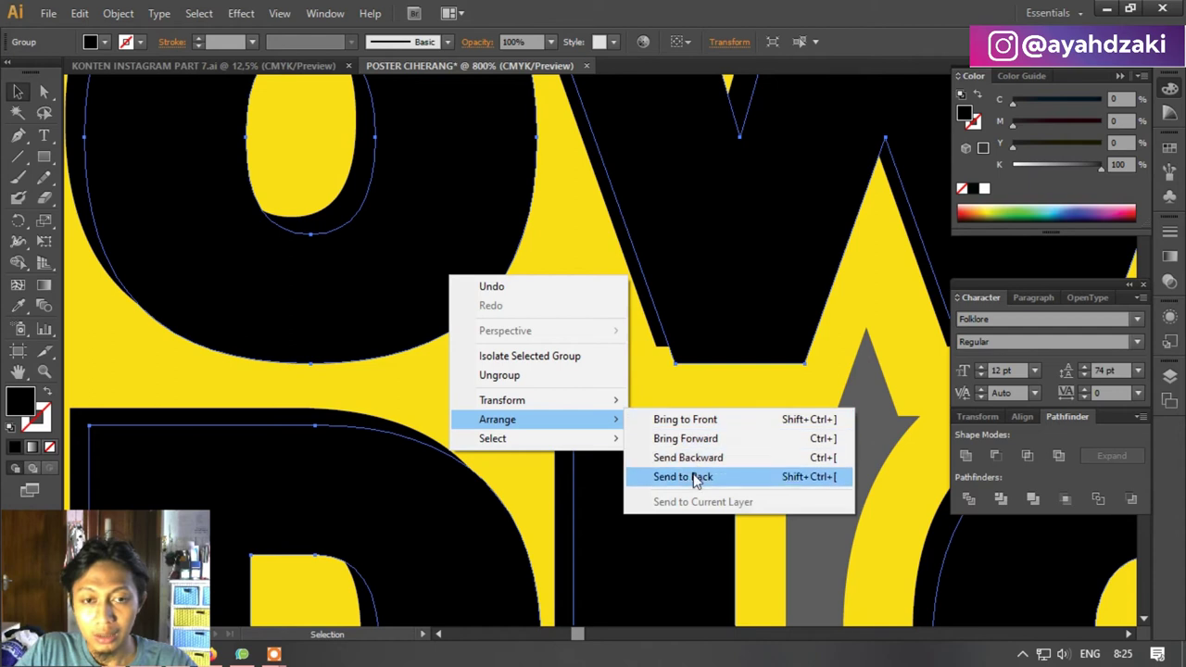
pyautogui.click(695, 478)
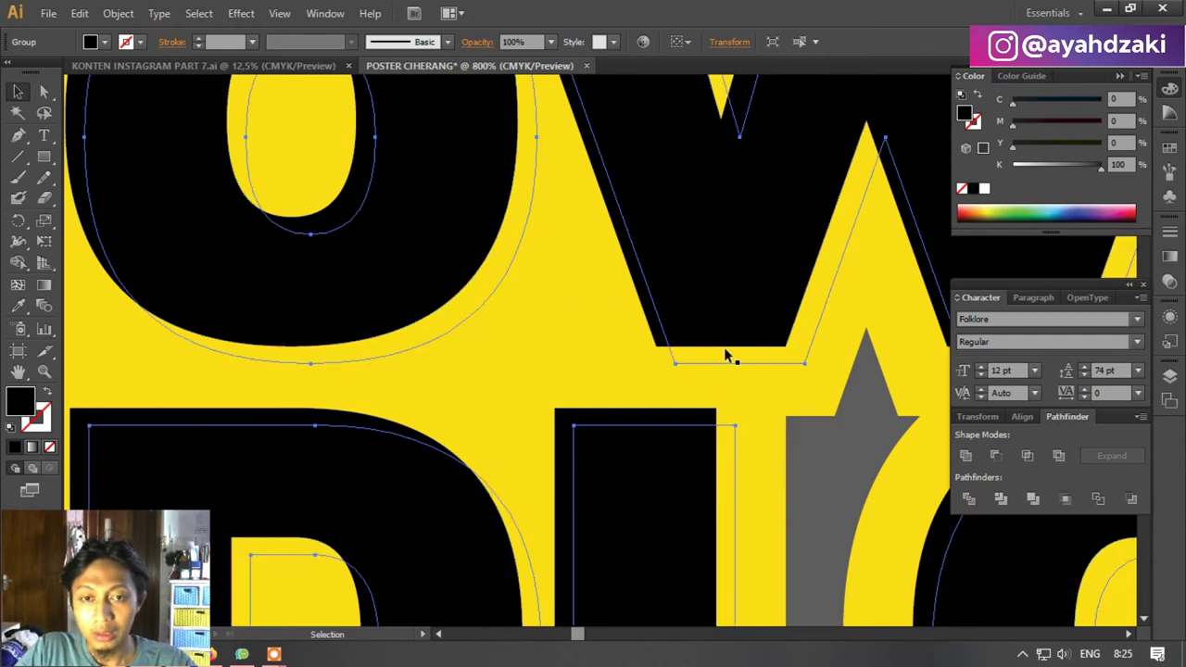
pyautogui.hotkey('ctrl', 'z')
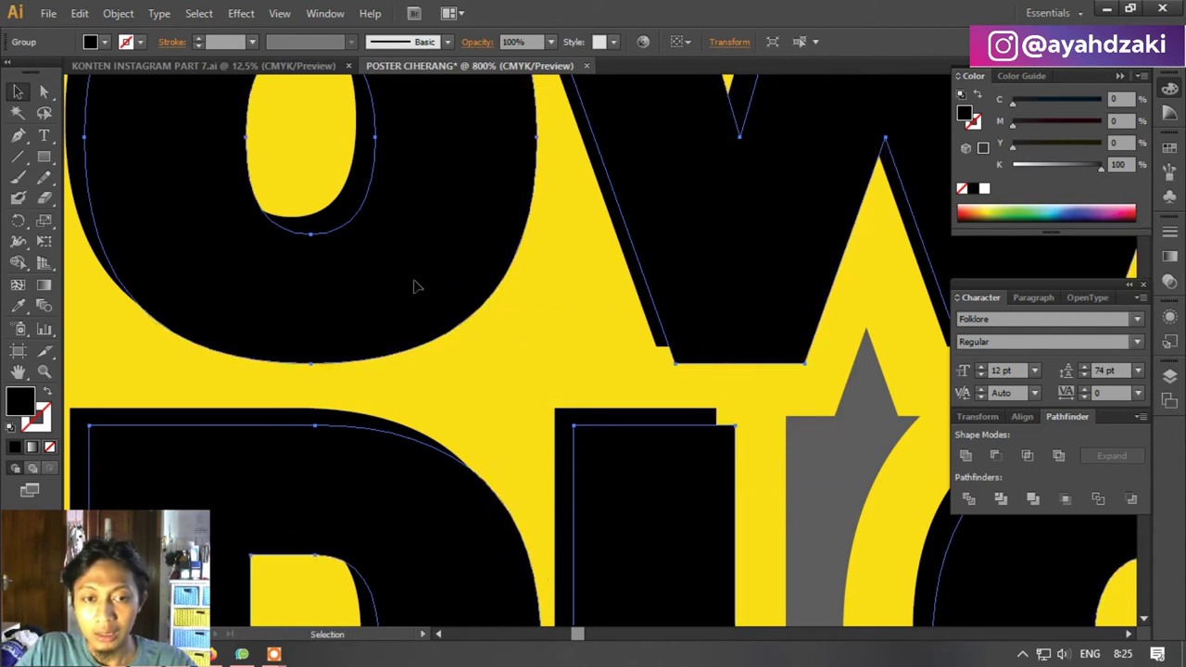
pyautogui.rightClick(414, 286)
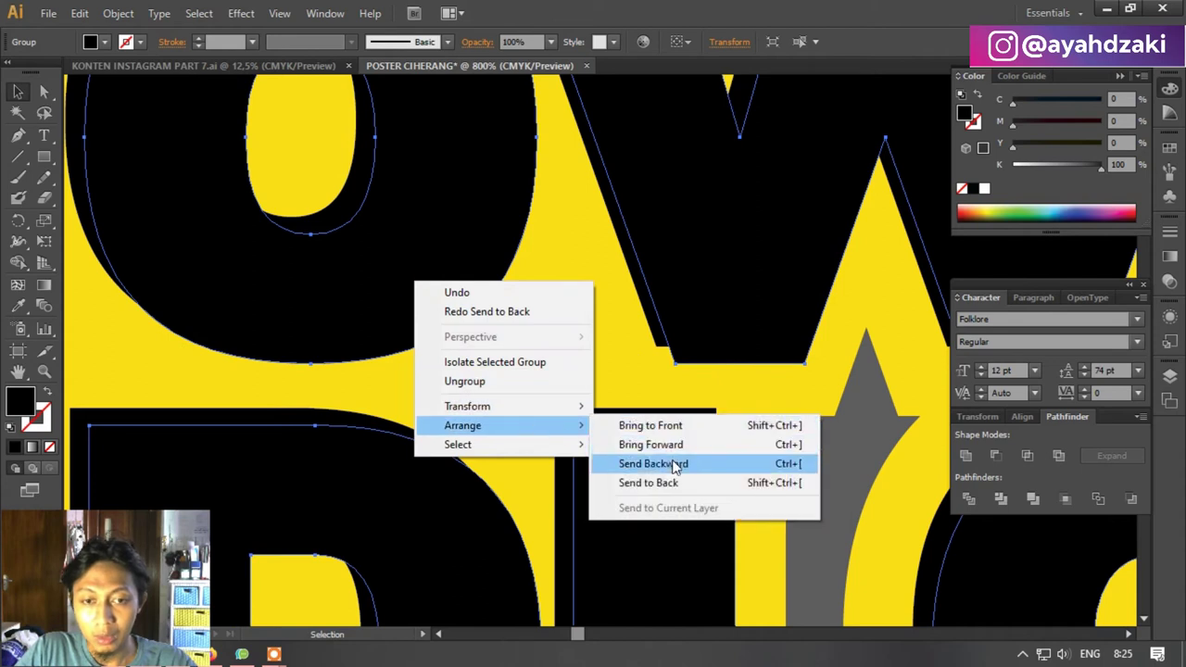
pyautogui.click(675, 463)
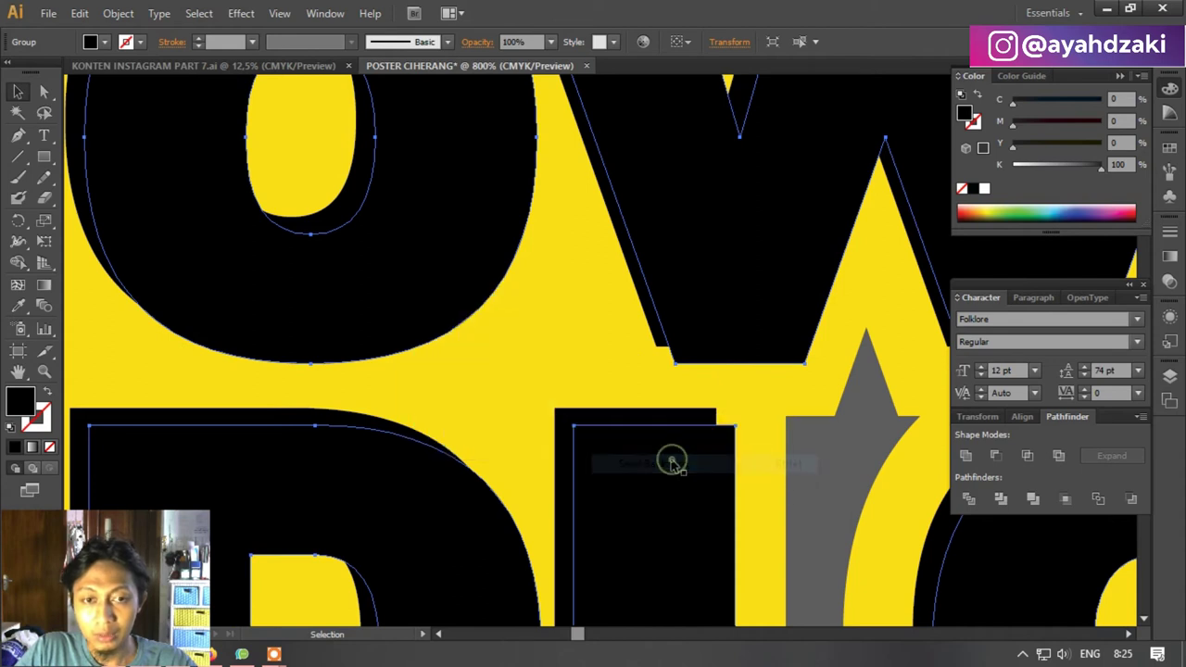
# Colour the shadow copy dark orange-brown from the spectrum, then deselect to review it.
pyautogui.click(984, 206)
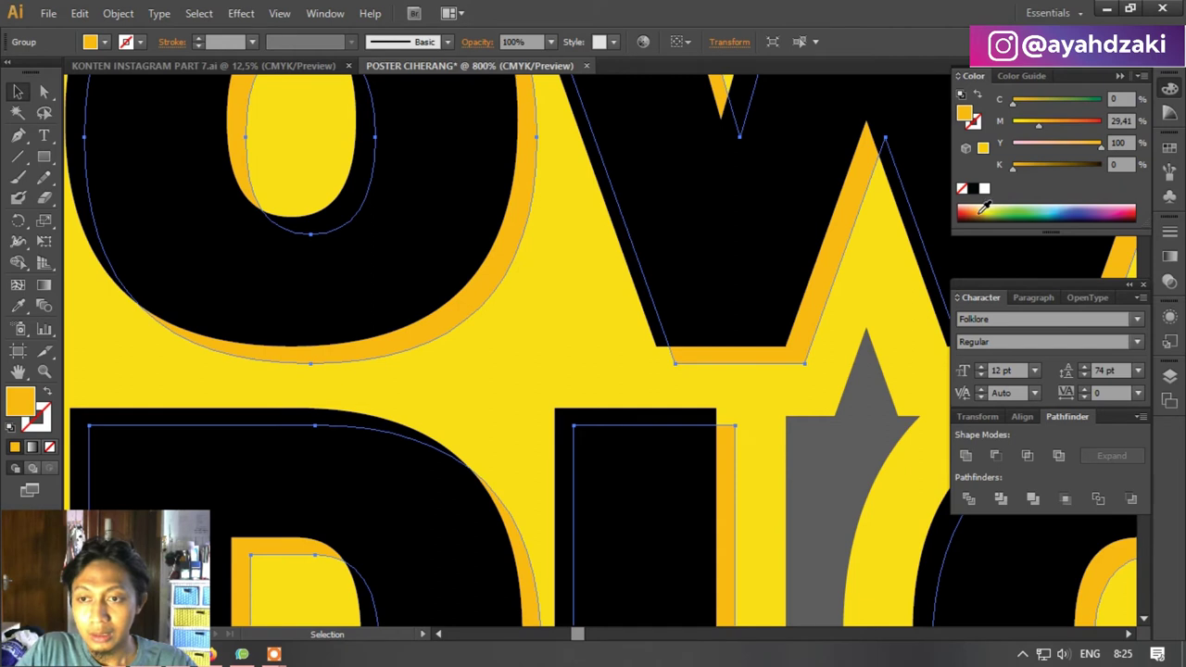
pyautogui.click(984, 209)
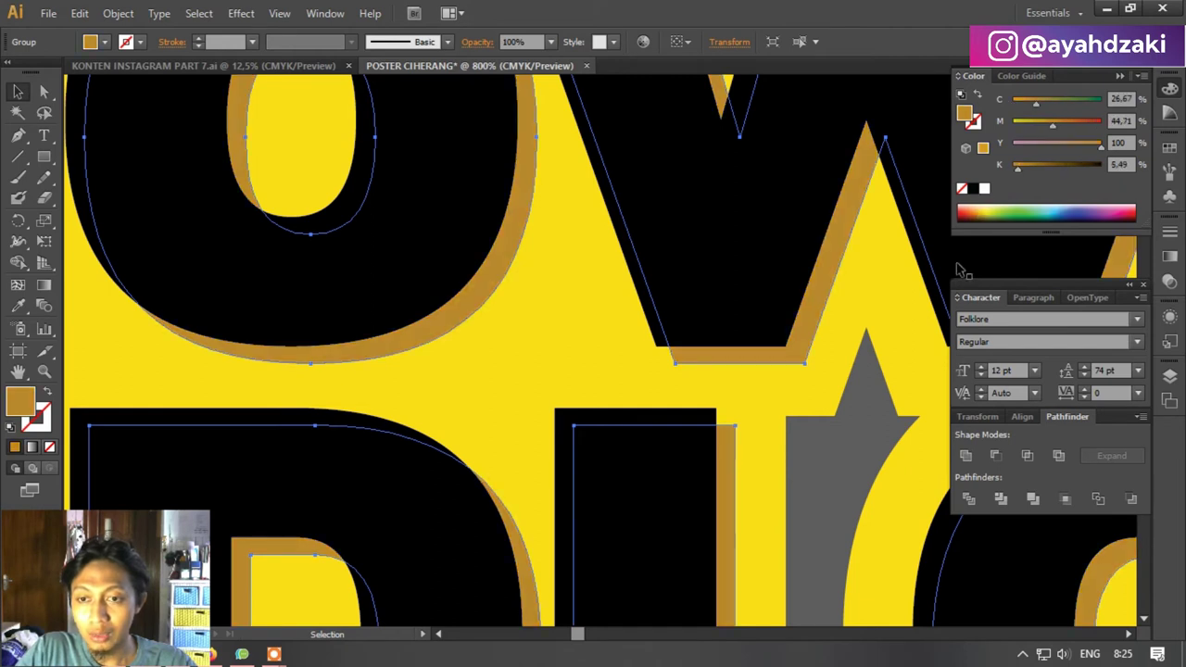
pyautogui.hotkey('ctrl', 'shift', 'a')
pyautogui.scroll(-3, 884, 412)
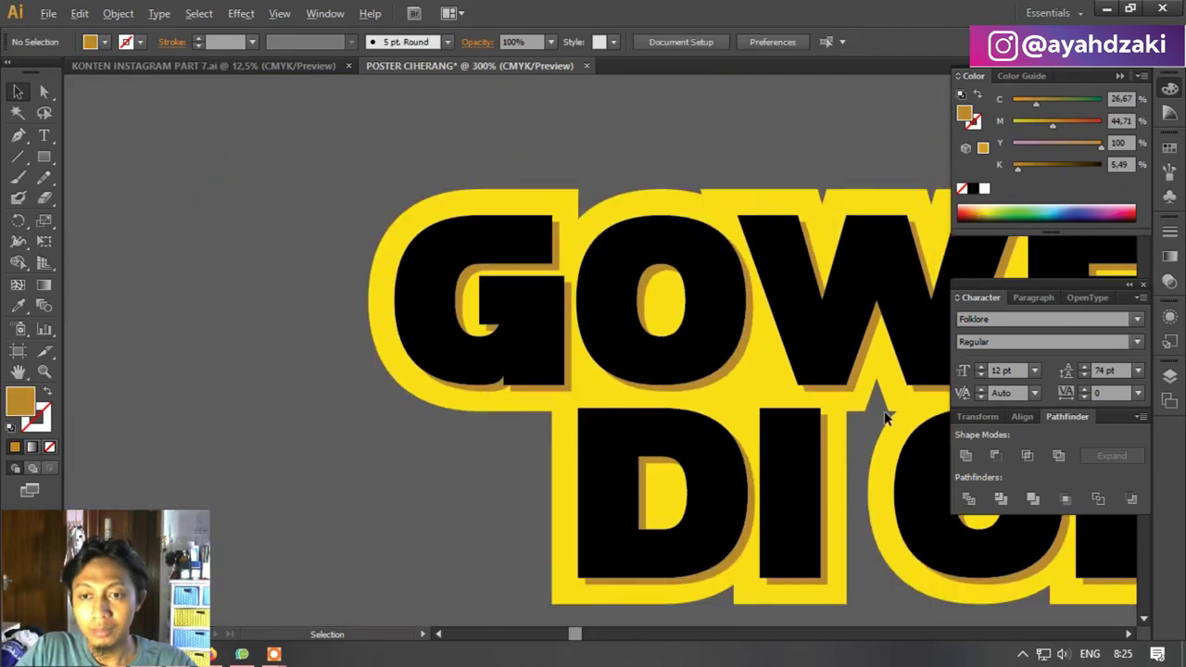
pyautogui.scroll(-2, 827, 389)
pyautogui.scroll(-1, 827, 394)
pyautogui.scroll(-1, 828, 391)
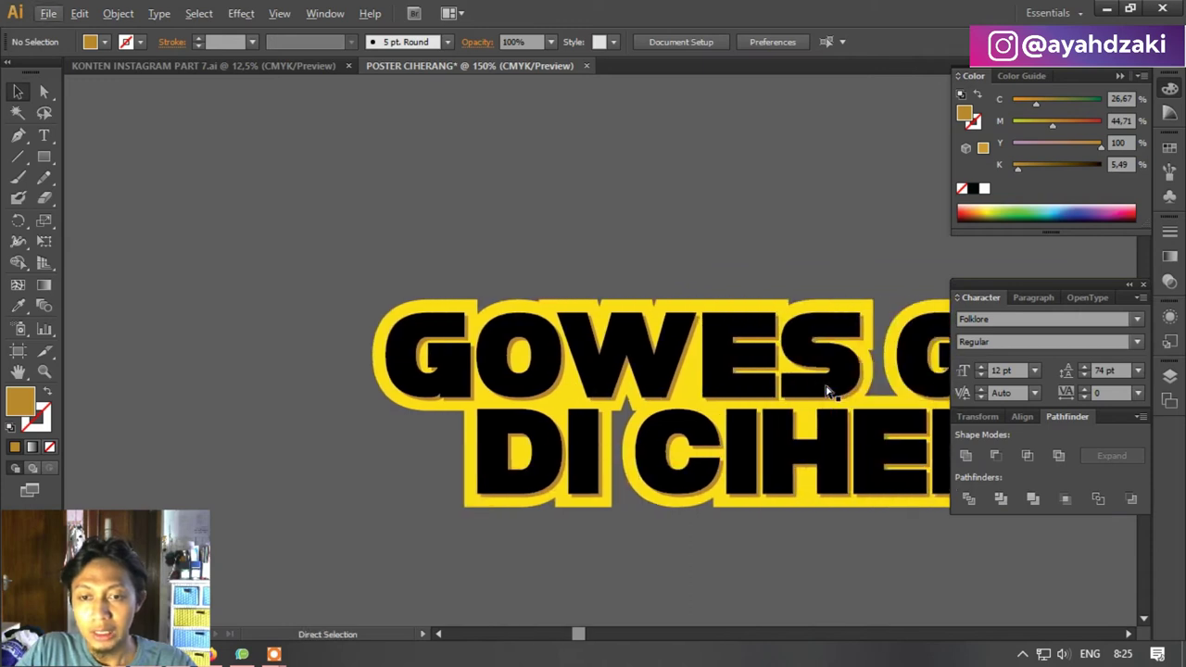
pyautogui.scroll(-1, 828, 389)
pyautogui.scroll(-1, 815, 385)
pyautogui.hscroll(1, 750, 363)
pyautogui.scroll(2, 756, 357)
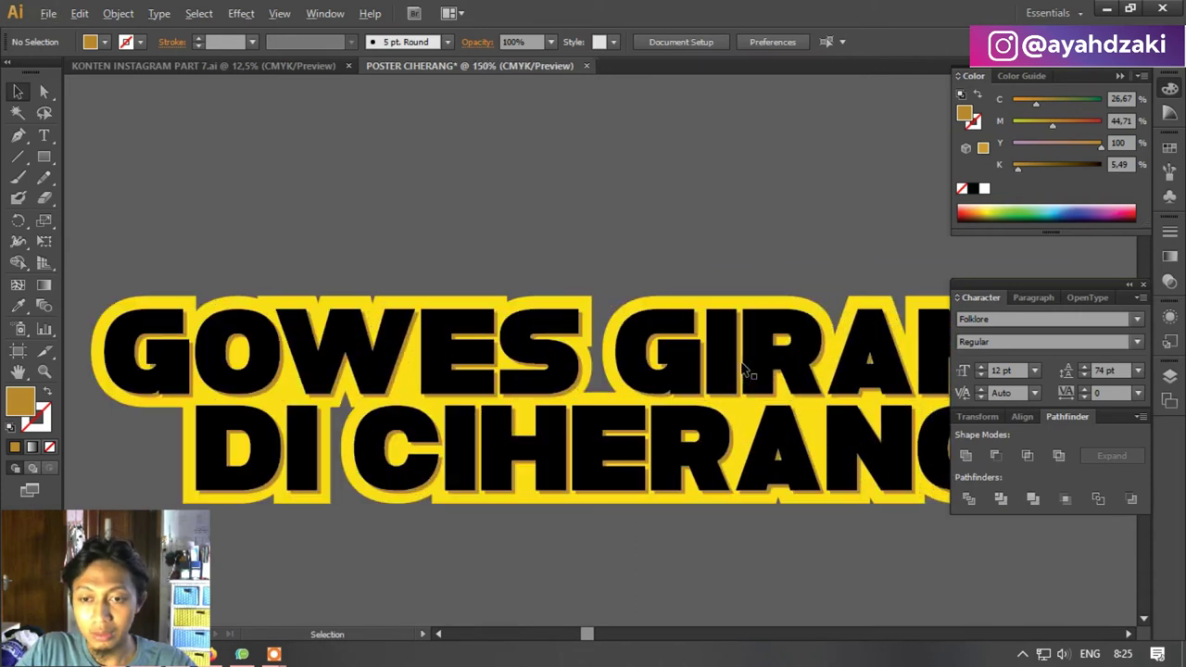
pyautogui.scroll(-2, 756, 357)
pyautogui.scroll(2, 593, 356)
pyautogui.scroll(-2, 585, 360)
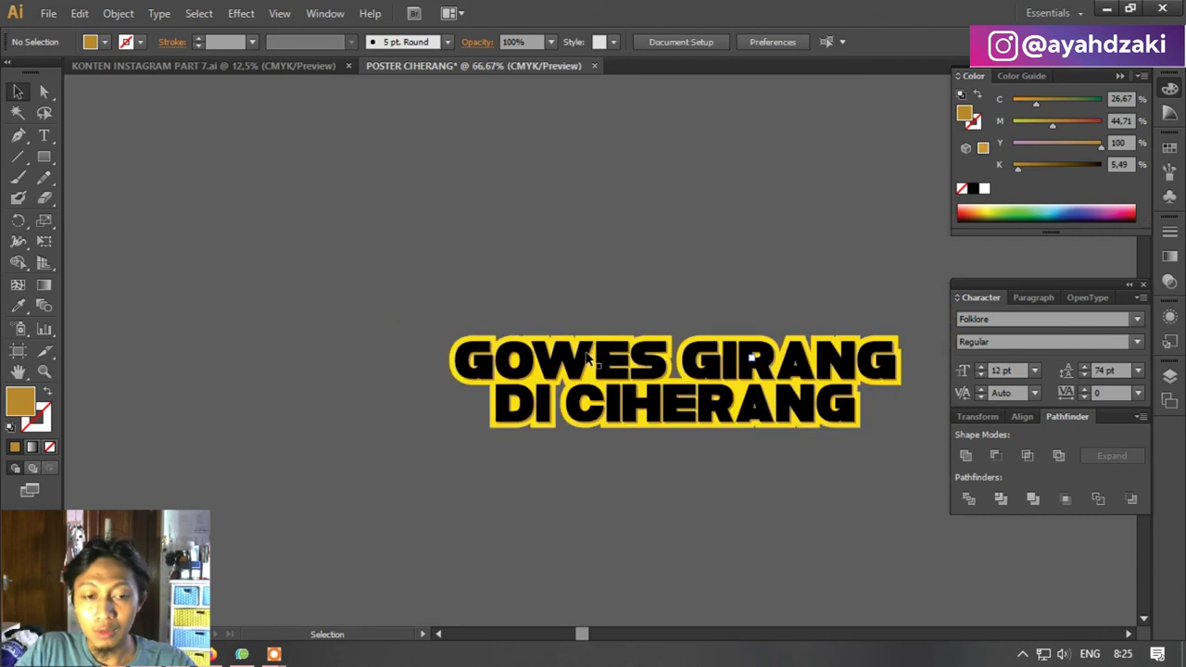
pyautogui.scroll(2, 559, 376)
pyautogui.scroll(-2, 558, 368)
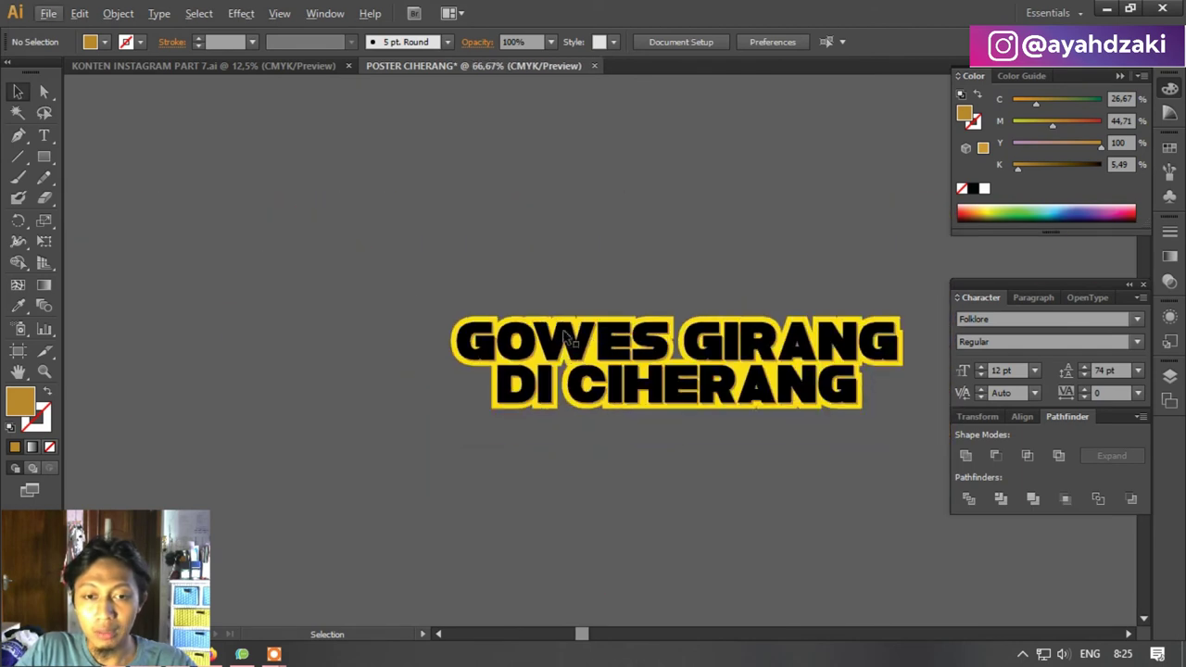
# Duplicate the black title straight up, above the original.
pyautogui.moveTo(574, 343); pyautogui.dragTo(594, 135)
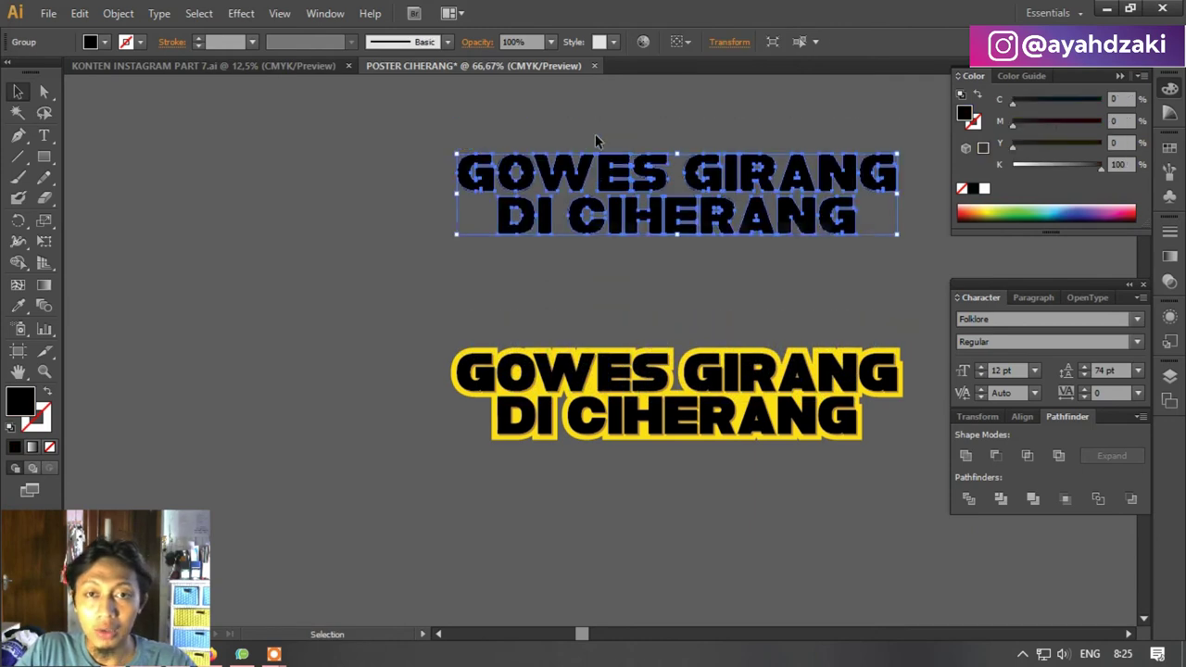
pyautogui.scroll(2, 595, 145)
pyautogui.scroll(1, 784, 172)
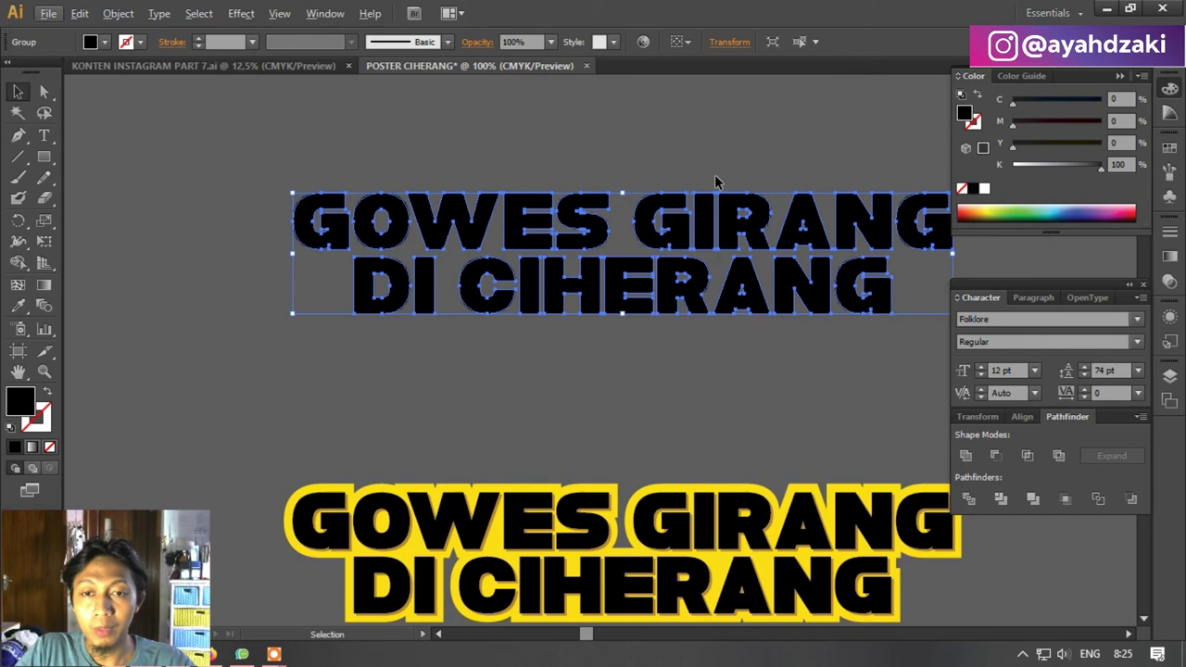
pyautogui.scroll(-1, 704, 185)
pyautogui.scroll(1, 627, 197)
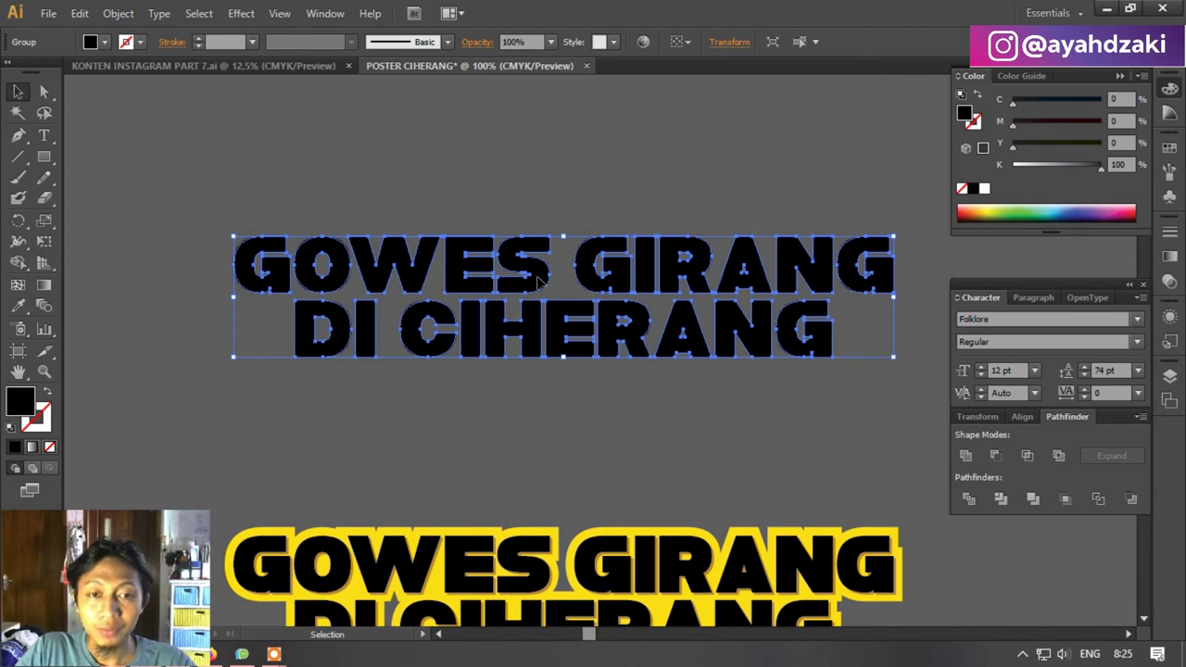
pyautogui.scroll(1, 268, 260)
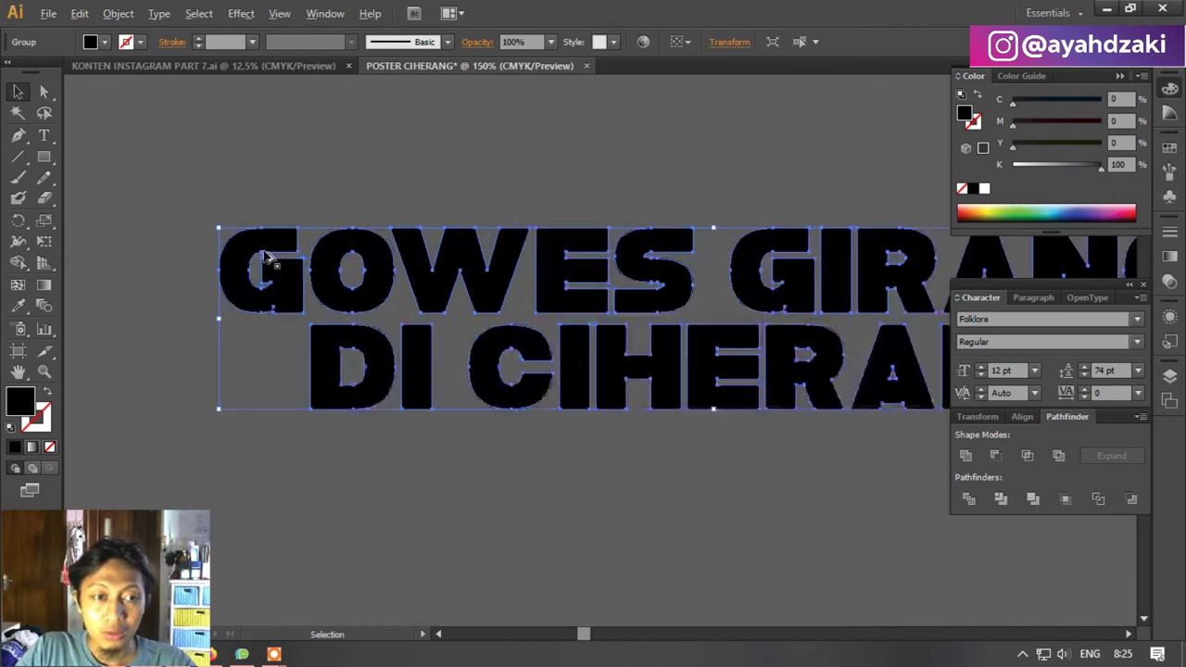
pyautogui.scroll(1, 306, 252)
pyautogui.scroll(1, 278, 243)
# Add a slightly right-and-down offset copy of the top title and fill it green.
pyautogui.moveTo(256, 239); pyautogui.dragTo(264, 250)
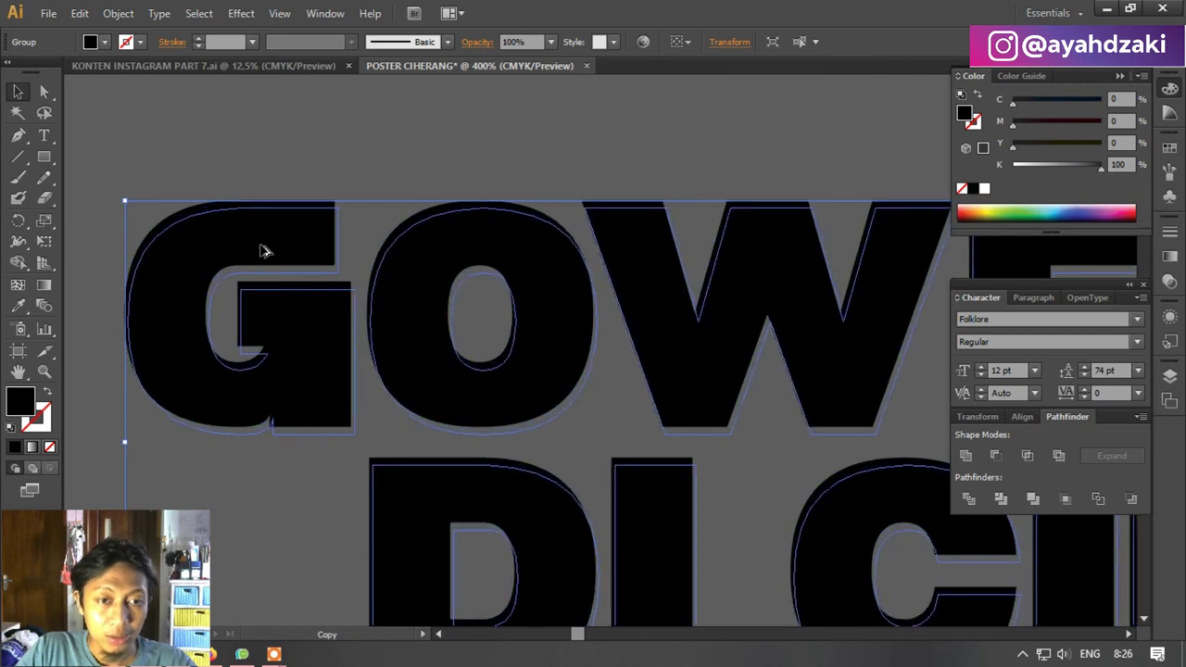
pyautogui.moveTo(263, 250); pyautogui.dragTo(296, 251)
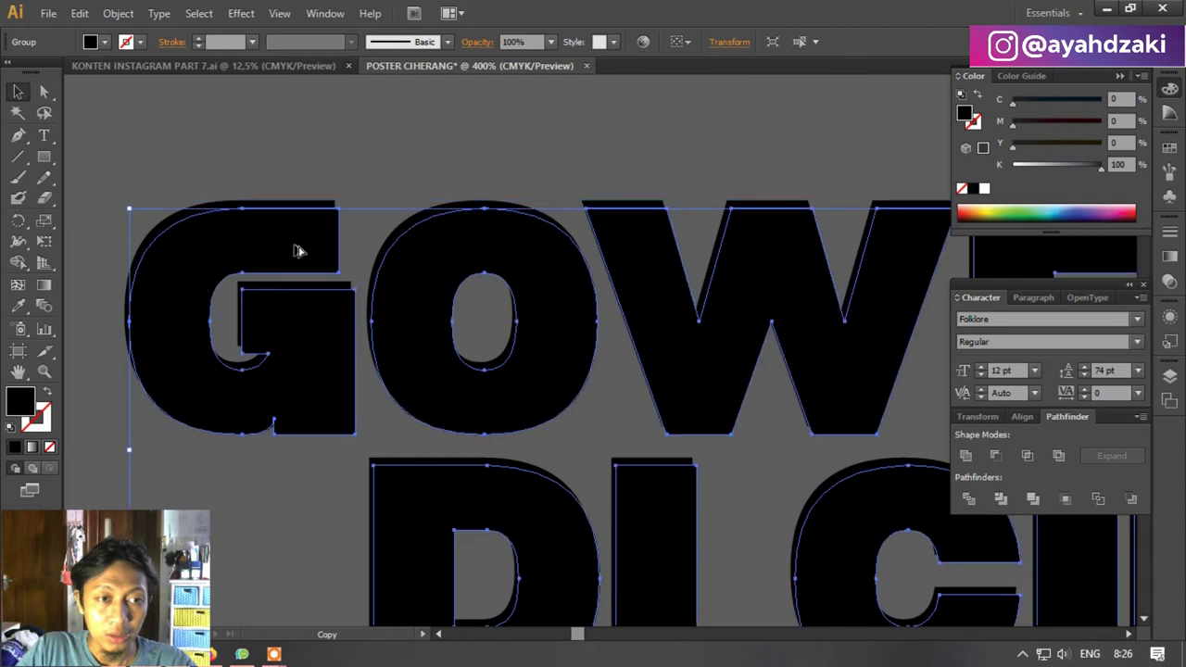
pyautogui.click(1026, 206)
# Select the green title group and ungroup it into separate letters.
pyautogui.click(713, 150)
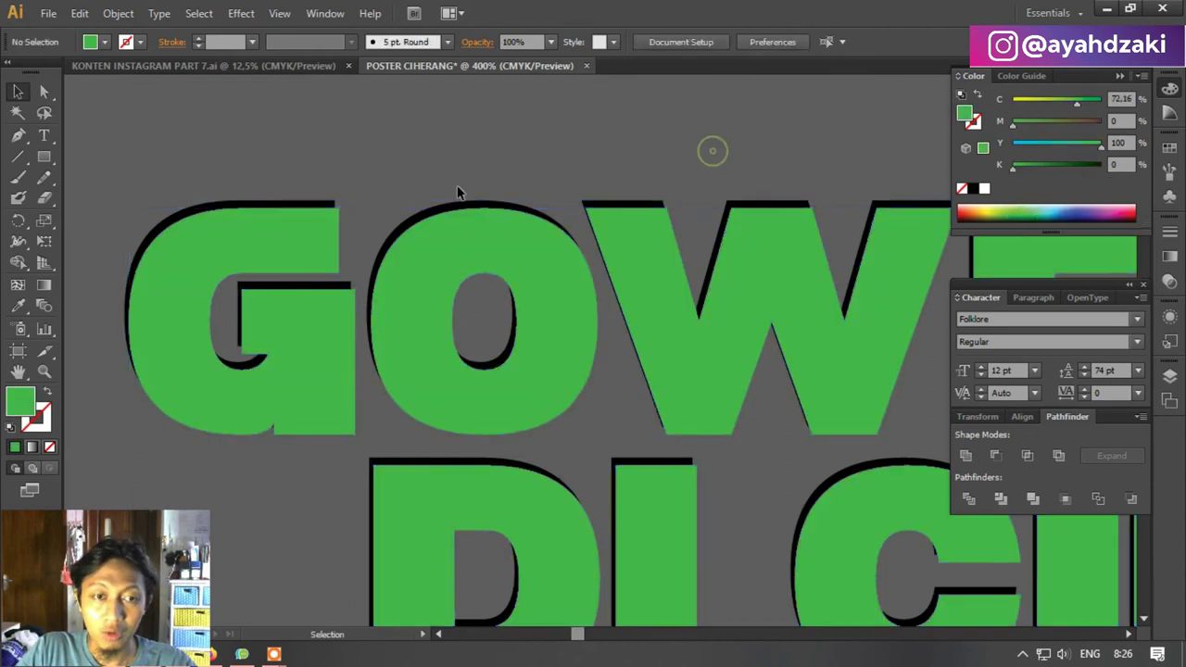
pyautogui.scroll(1, 219, 166)
pyautogui.scroll(1, 218, 168)
pyautogui.click(330, 228)
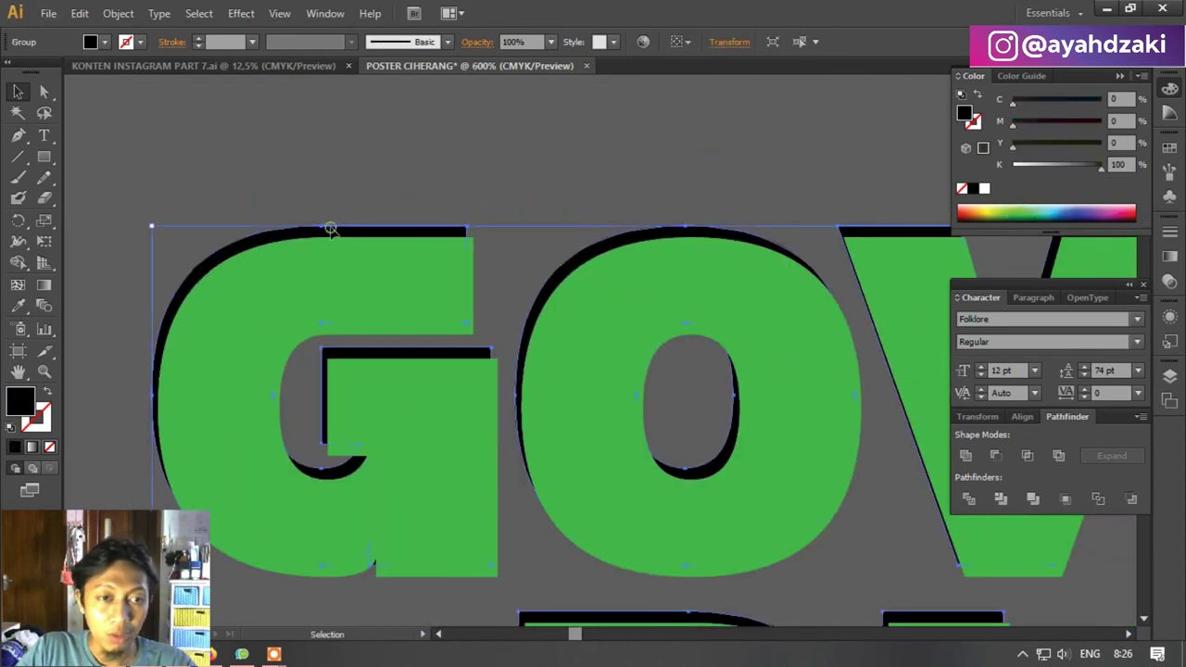
pyautogui.click(341, 187)
pyautogui.scroll(-3, 311, 179)
pyautogui.scroll(-2, 311, 180)
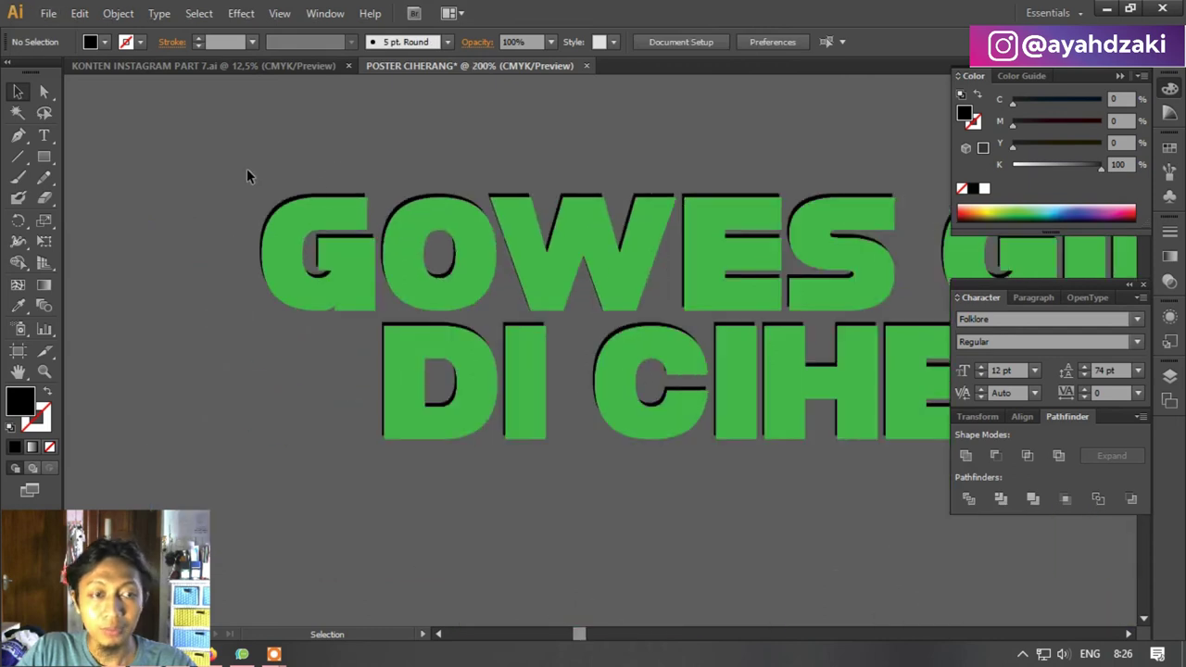
pyautogui.click(466, 206)
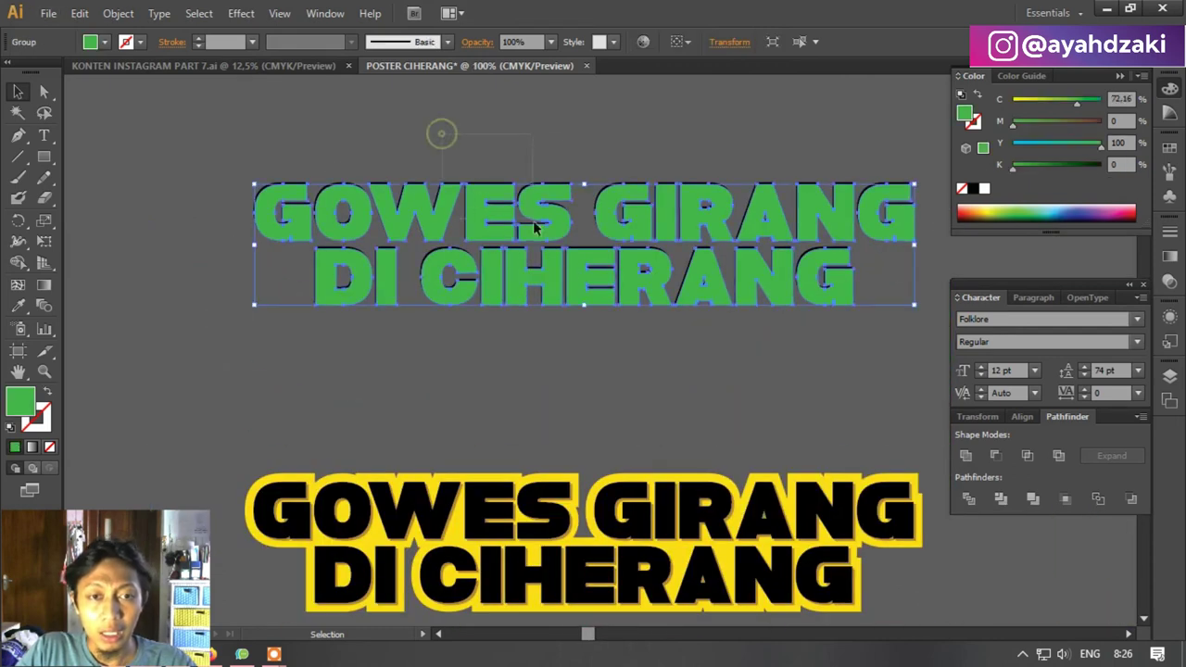
pyautogui.click(610, 278)
pyautogui.rightClick(607, 268)
pyautogui.click(654, 365)
# Marquee-select several middle letters to confirm they are now separate paths.
pyautogui.click(550, 346)
pyautogui.moveTo(481, 142); pyautogui.dragTo(590, 270)
pyautogui.rightClick(598, 270)
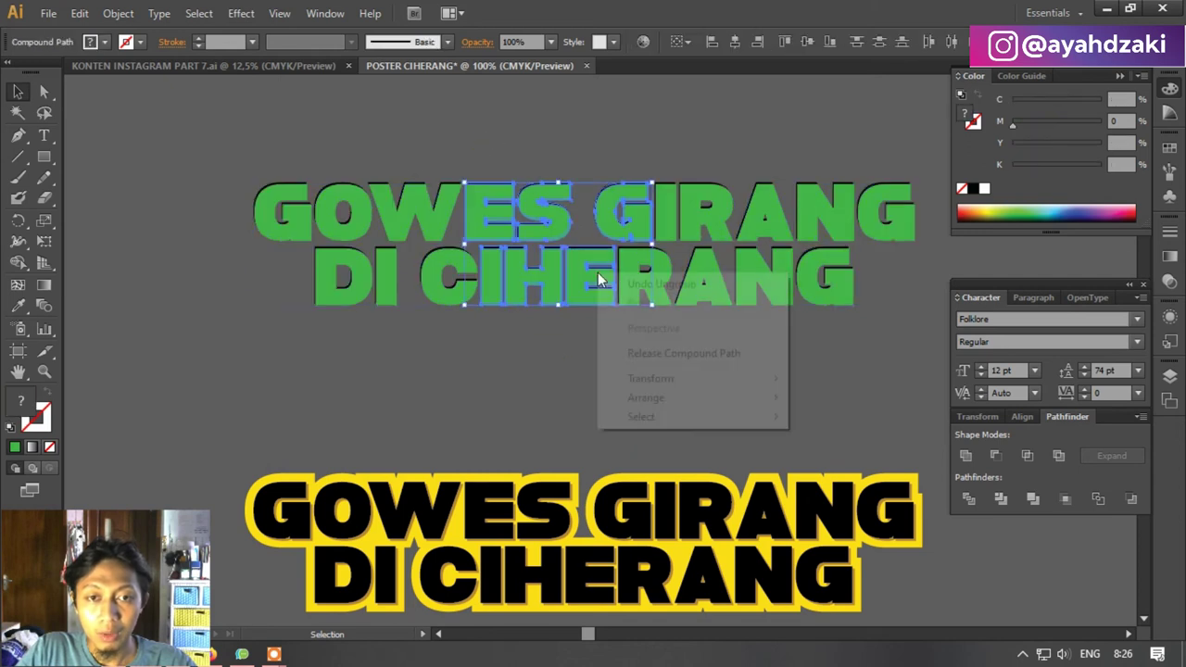
pyautogui.click(396, 263)
pyautogui.scroll(1, 243, 151)
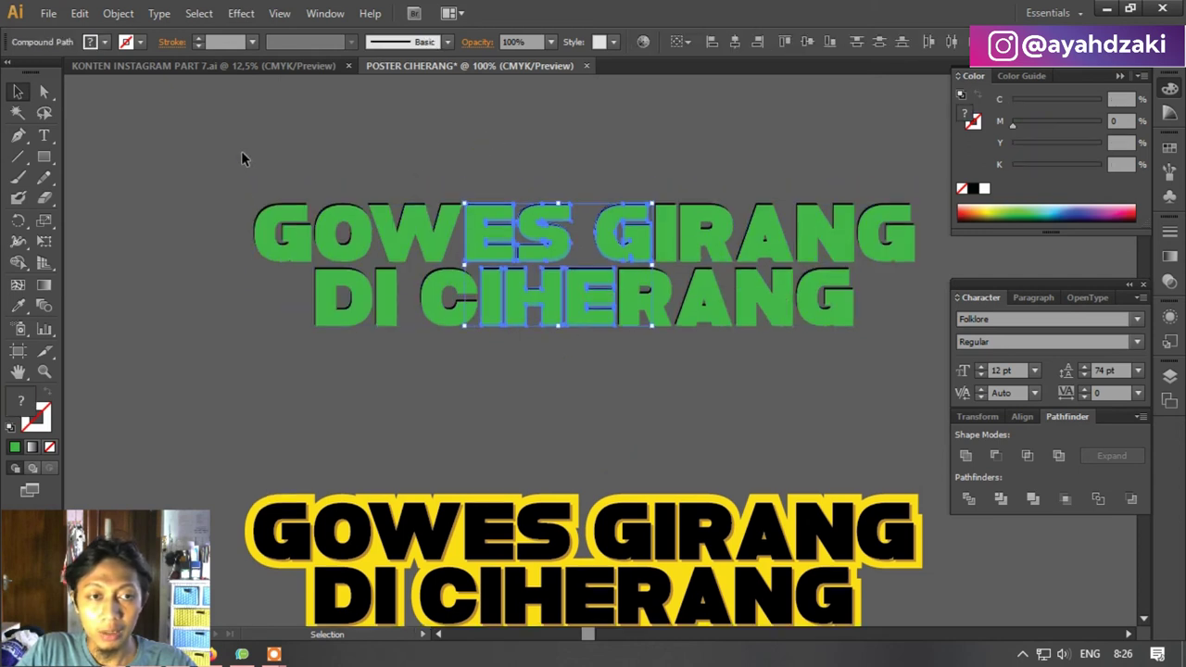
pyautogui.click(241, 150)
pyautogui.scroll(3, 237, 181)
# Apply Pathfinder Minus Front to the G, O and W of GOWES with their green copies.
pyautogui.moveTo(284, 187); pyautogui.dragTo(402, 348)
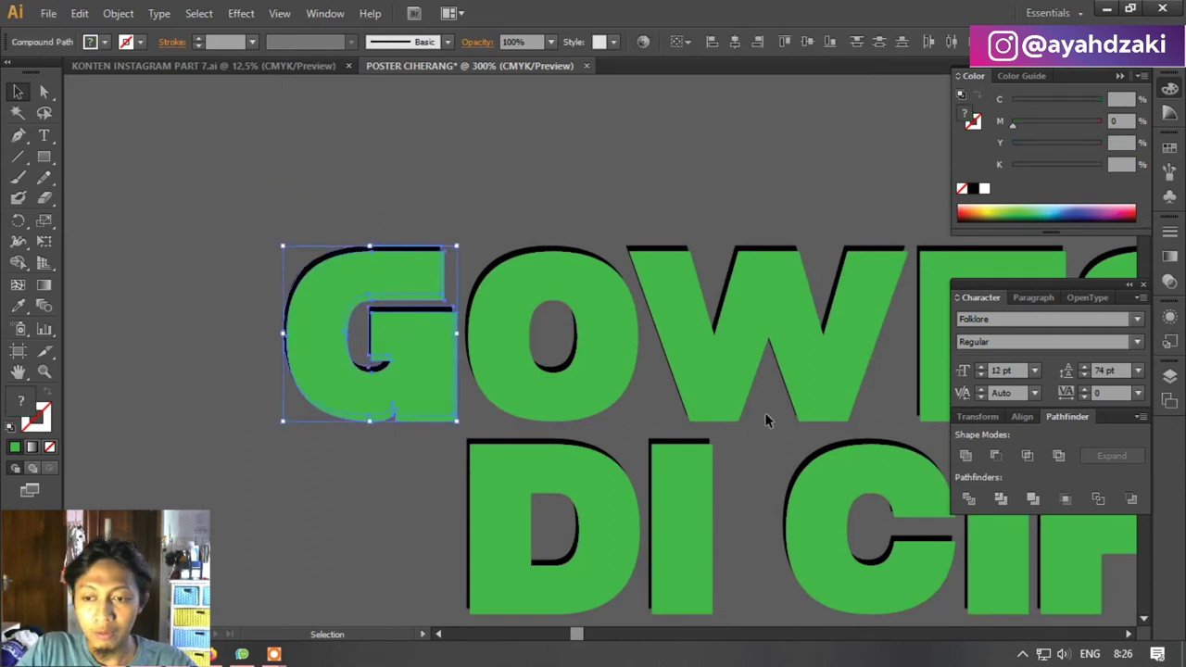
pyautogui.click(996, 456)
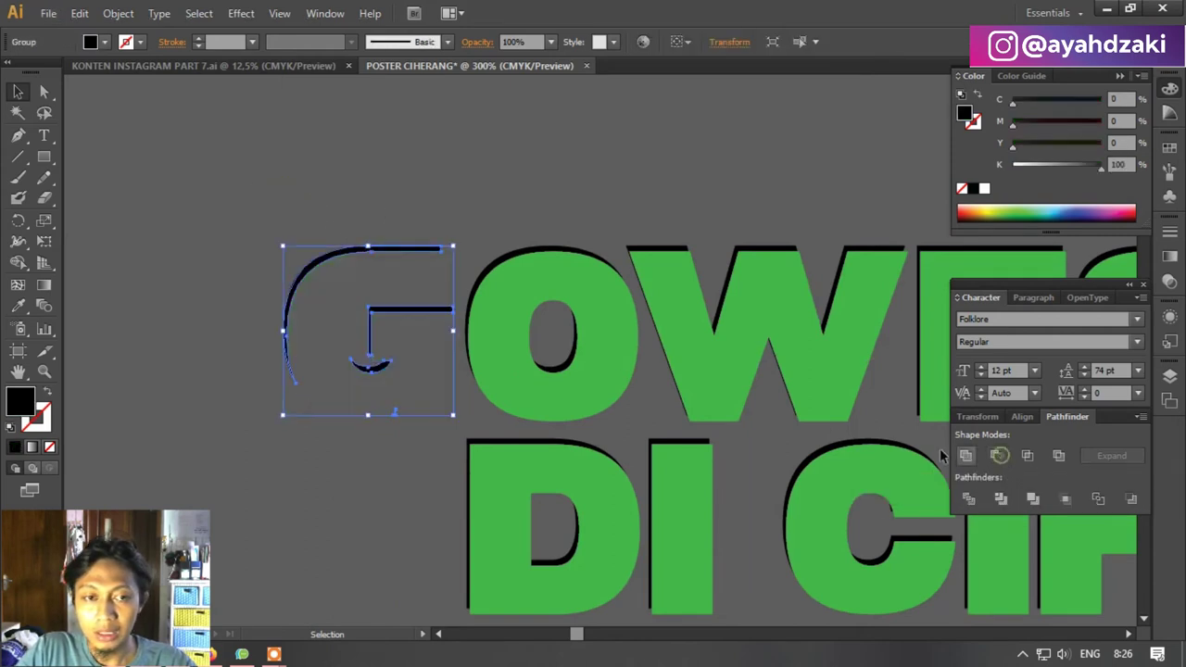
pyautogui.click(613, 352)
pyautogui.click(996, 456)
pyautogui.click(751, 297)
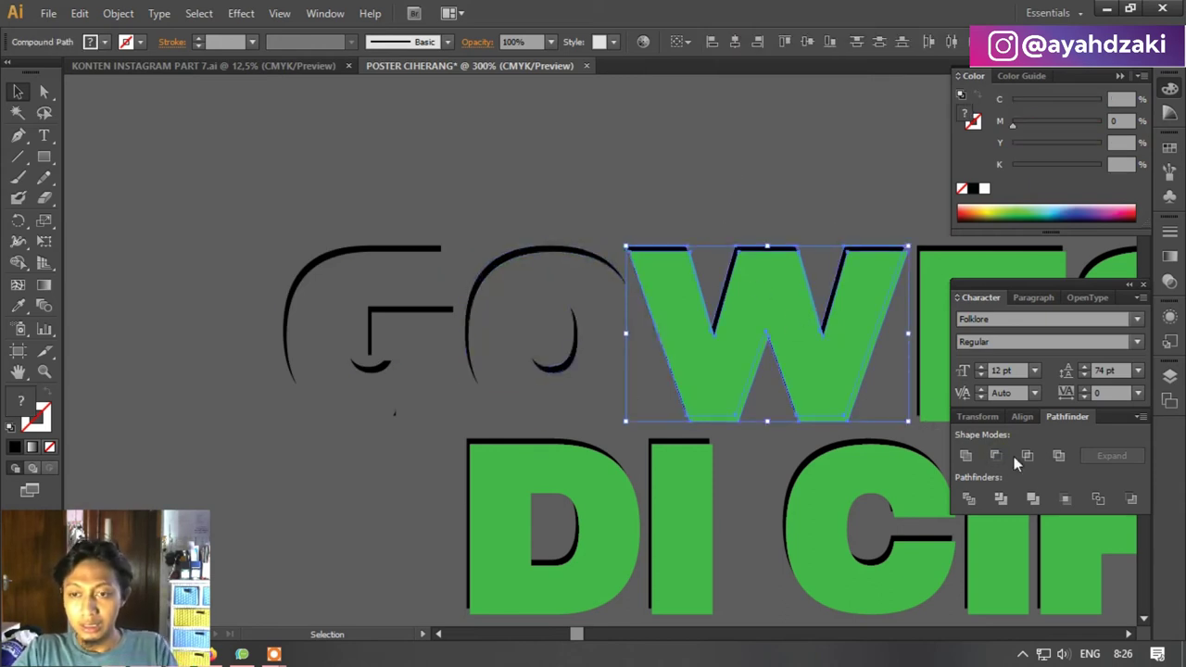
pyautogui.click(996, 456)
# Cut the green copy out of the E with Minus Front.
pyautogui.hotkey('ctrl', '-')
pyautogui.hotkey('ctrl', '-')
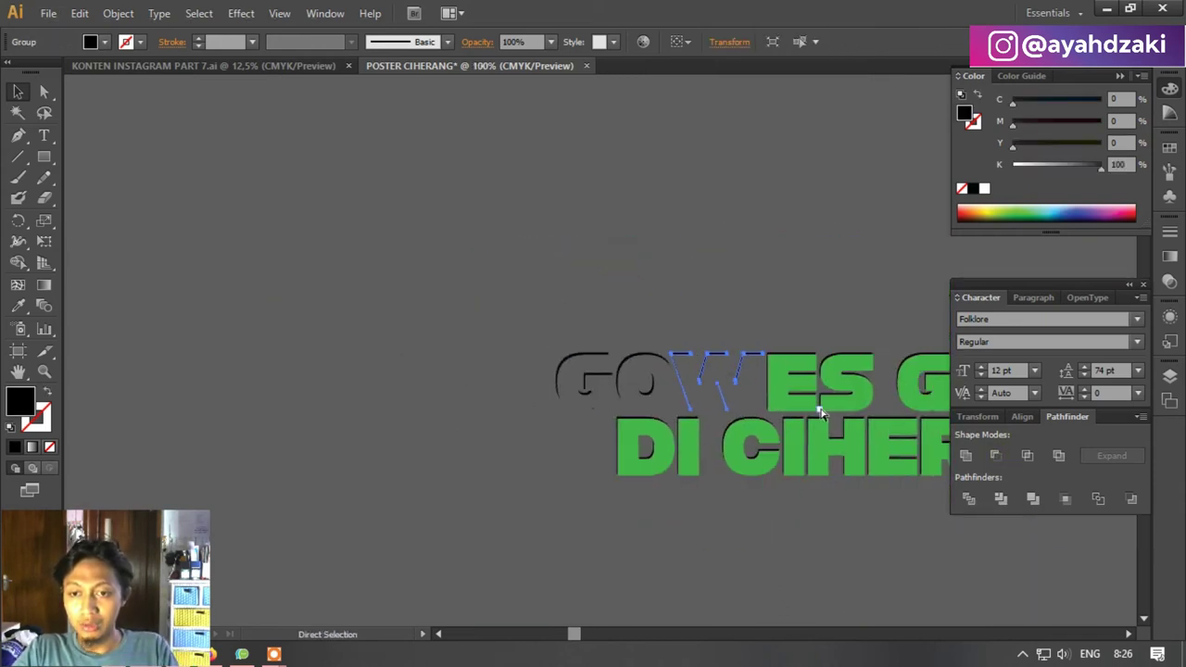
pyautogui.hscroll(5, 822, 414)
pyautogui.press('v')
pyautogui.click(356, 375)
pyautogui.hotkey('ctrl', '+')
pyautogui.hotkey('ctrl', '+')
pyautogui.hotkey('ctrl', '+')
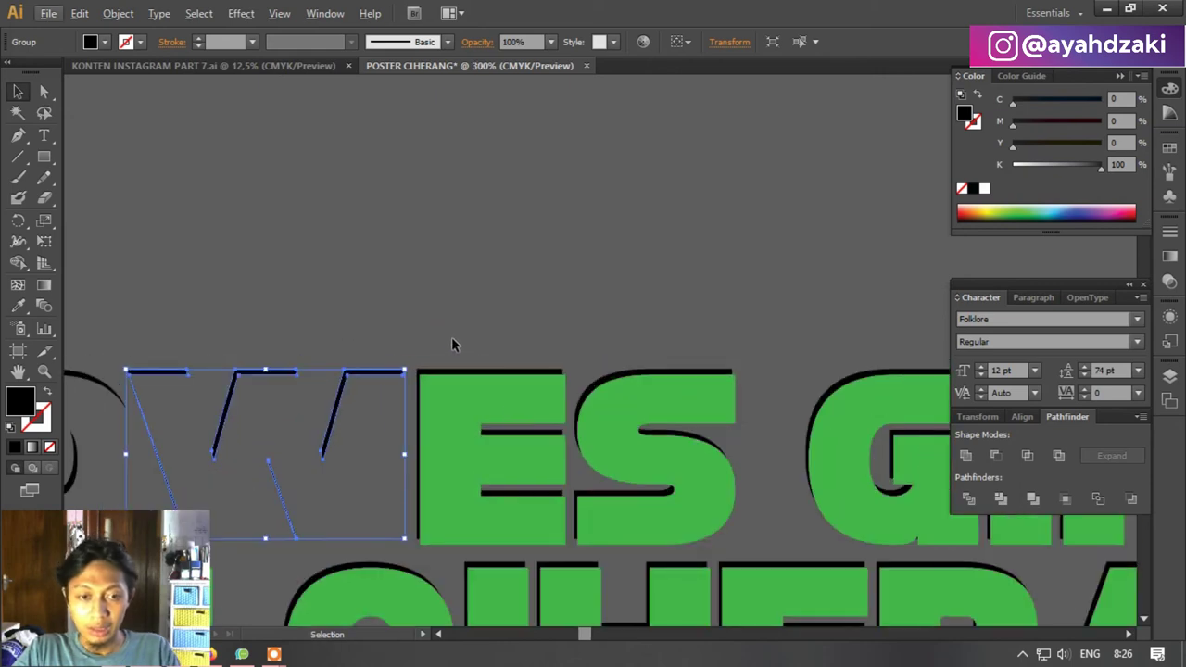
pyautogui.click(994, 455)
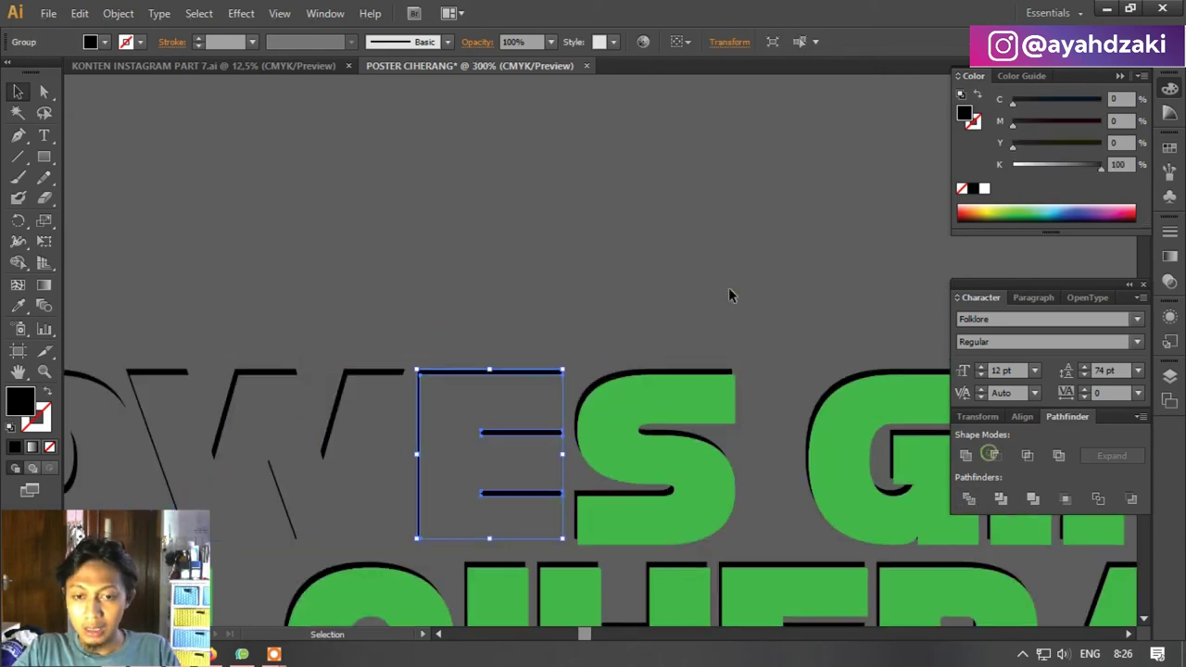
pyautogui.click(728, 287)
# Undo an accidental Minus Front applied to the whole word GIRANG.
pyautogui.hotkey('ctrl', '-')
pyautogui.hotkey('ctrl', '-')
pyautogui.hotkey('ctrl', '-')
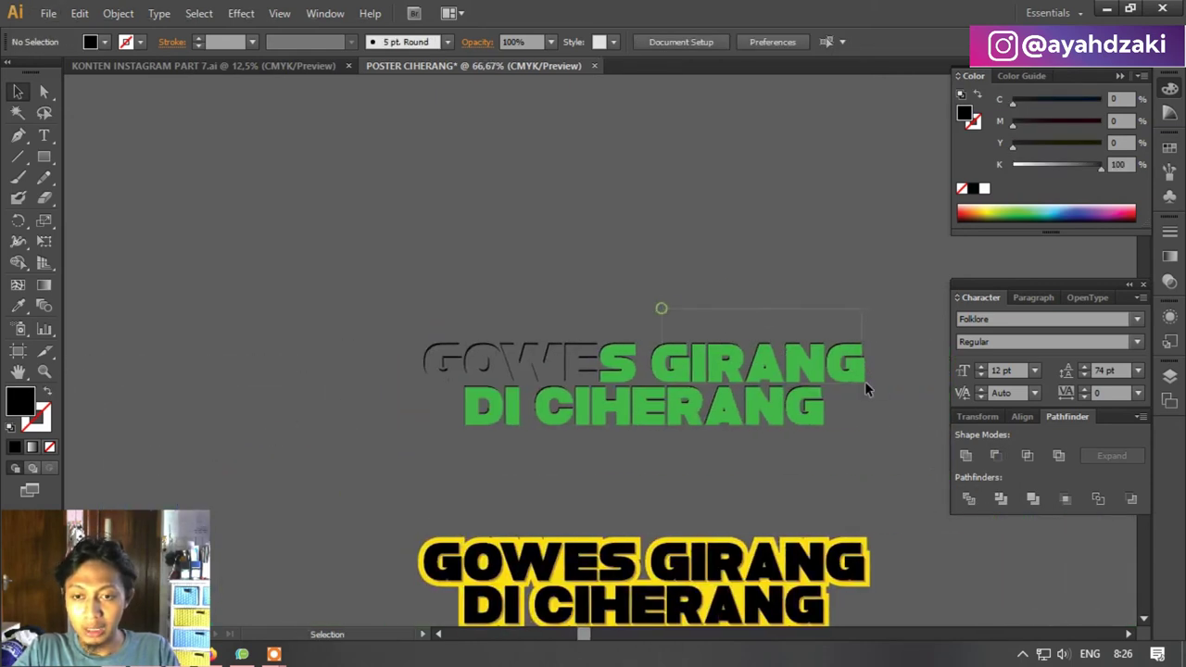
pyautogui.click(864, 383)
pyautogui.click(995, 456)
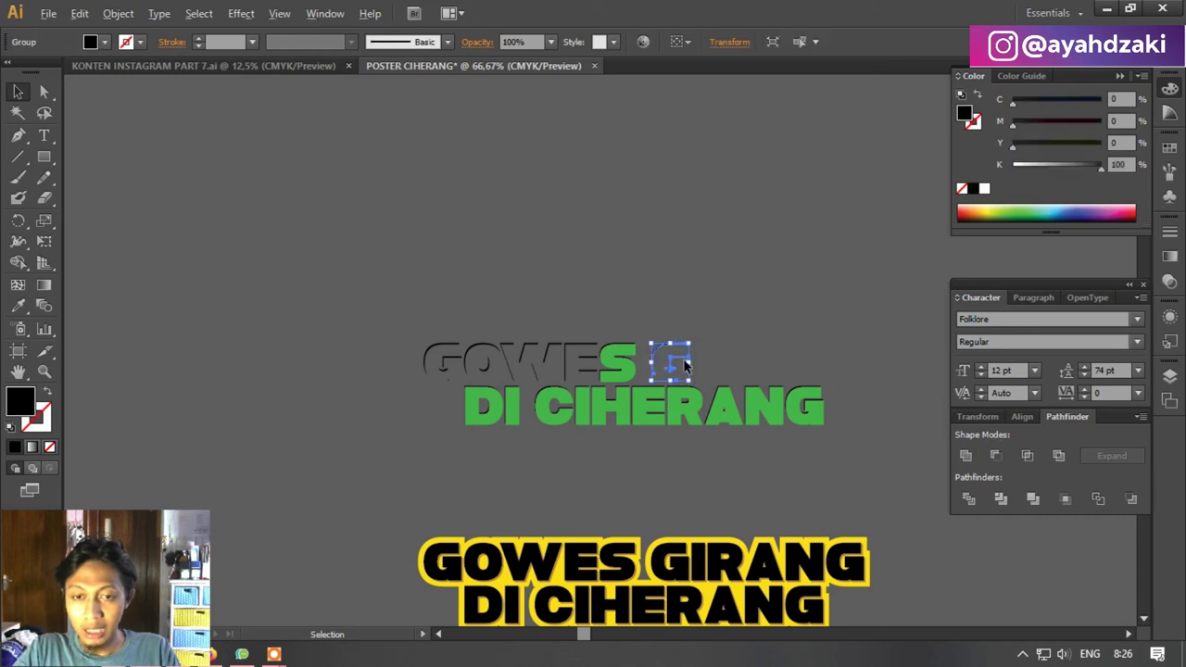
pyautogui.hotkey('ctrl', '+')
pyautogui.hotkey('ctrl', '+')
pyautogui.hotkey('ctrl', 'z')
pyautogui.hotkey('ctrl', 'z')
pyautogui.hotkey('ctrl', 'z')
# Apply Minus Front to the S, then GIRANG's first G and I.
pyautogui.click(996, 455)
pyautogui.moveTo(668, 279); pyautogui.dragTo(681, 361)
pyautogui.click(997, 457)
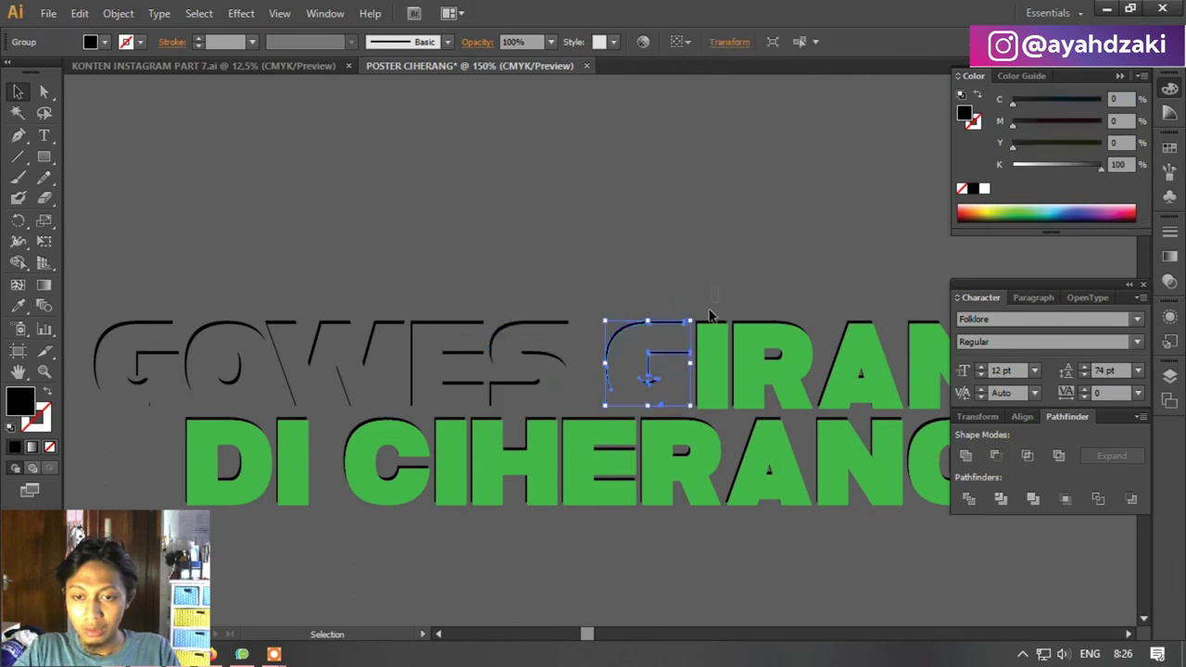
pyautogui.moveTo(713, 284); pyautogui.dragTo(714, 335)
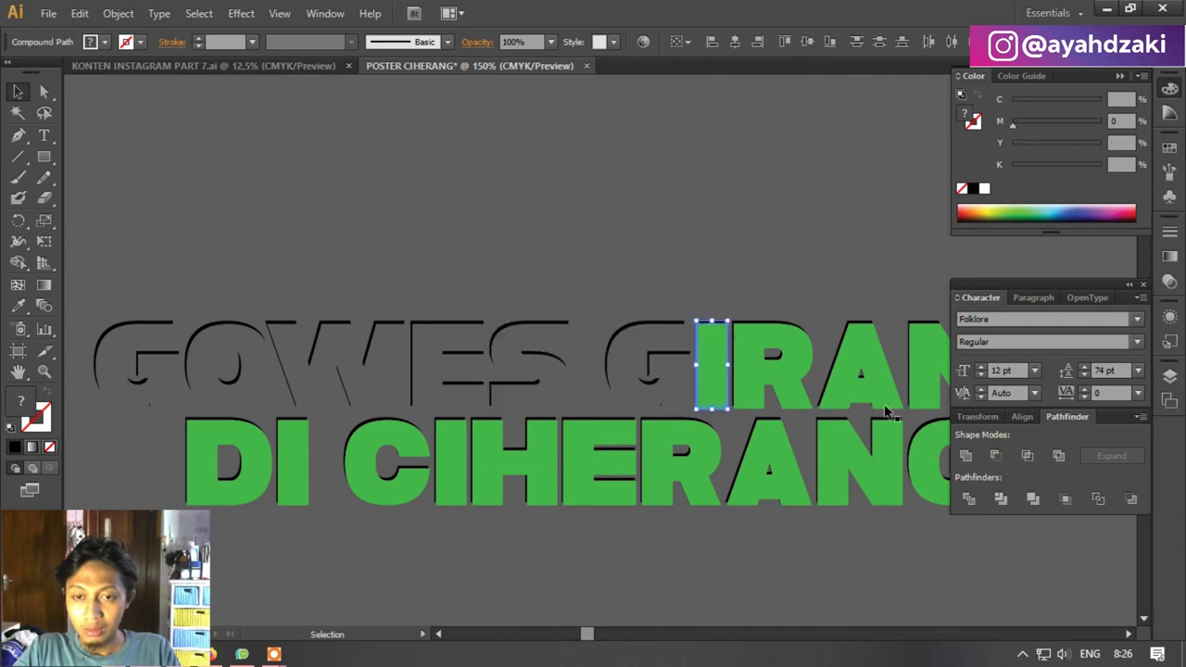
pyautogui.click(996, 462)
# Apply Minus Front to the R, A, N and final G of GIRANG.
pyautogui.moveTo(759, 281); pyautogui.dragTo(759, 338)
pyautogui.click(1001, 454)
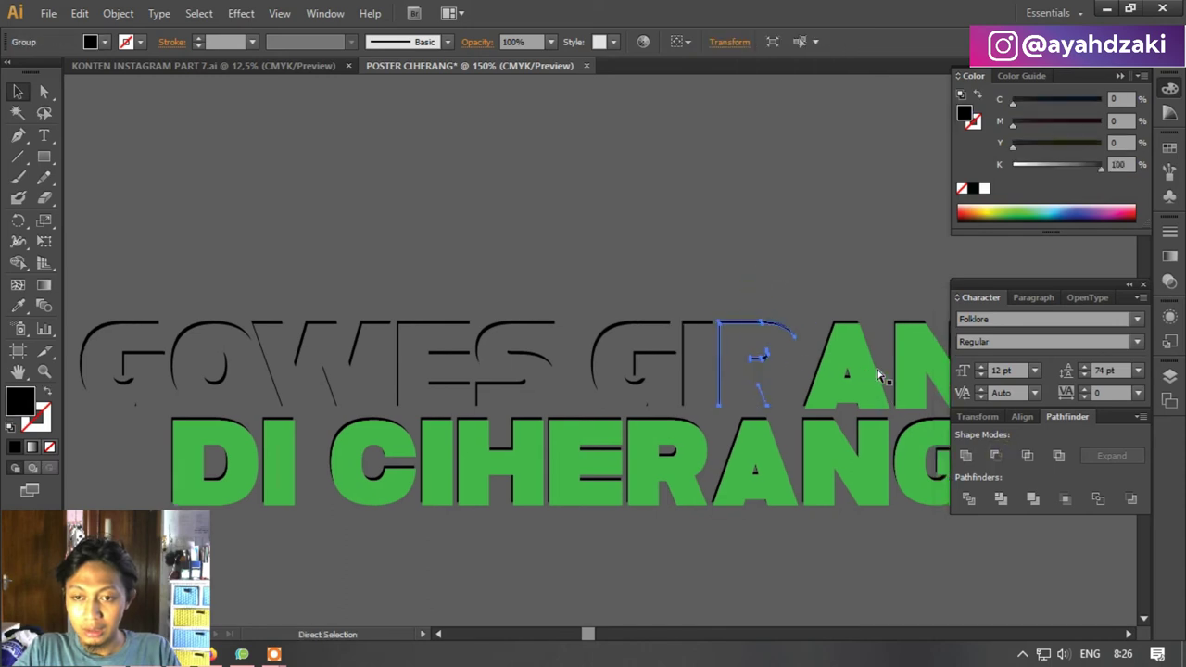
pyautogui.hscroll(2, 880, 376)
pyautogui.moveTo(760, 288); pyautogui.dragTo(774, 366)
pyautogui.click(997, 456)
pyautogui.moveTo(829, 284); pyautogui.dragTo(839, 366)
pyautogui.click(997, 456)
pyautogui.moveTo(920, 299); pyautogui.dragTo(964, 394)
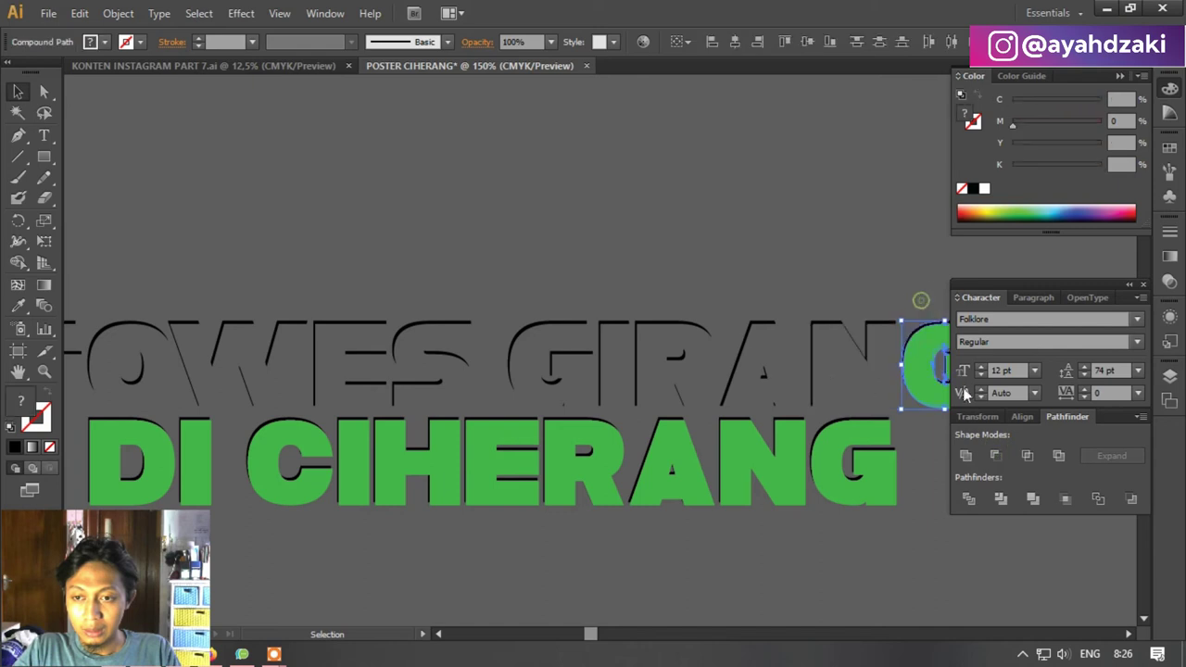
pyautogui.click(997, 456)
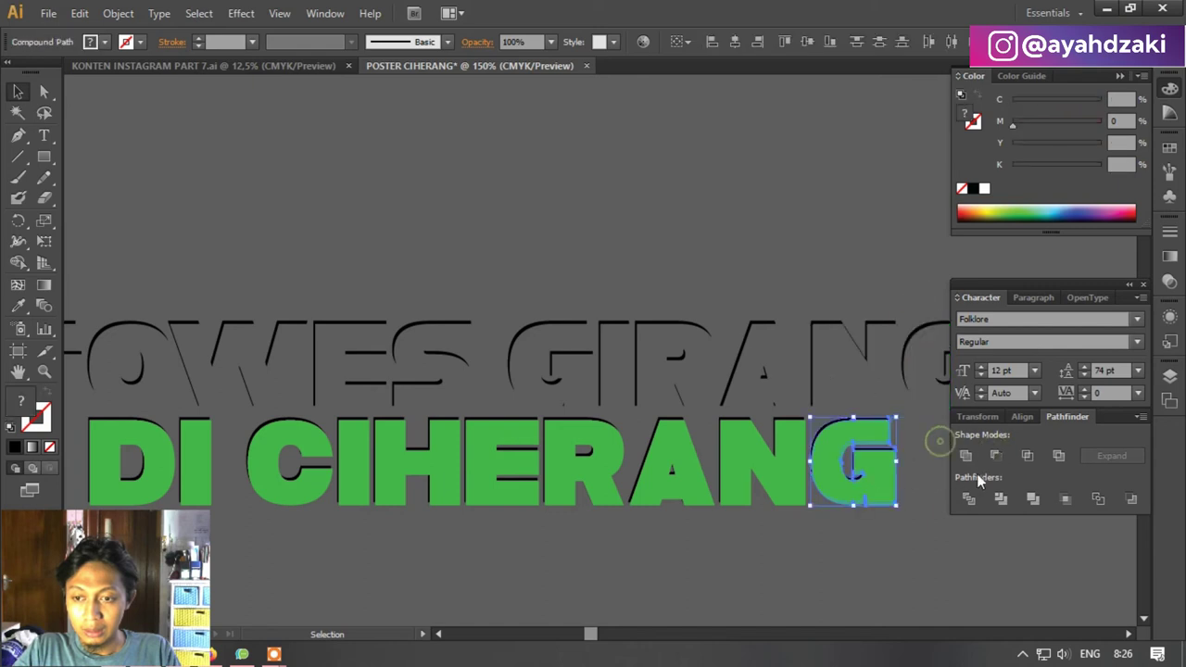
# Apply Minus Front to the G, N, A, R, E and H of CIHERANG.
pyautogui.click(996, 455)
pyautogui.moveTo(802, 528); pyautogui.dragTo(783, 492)
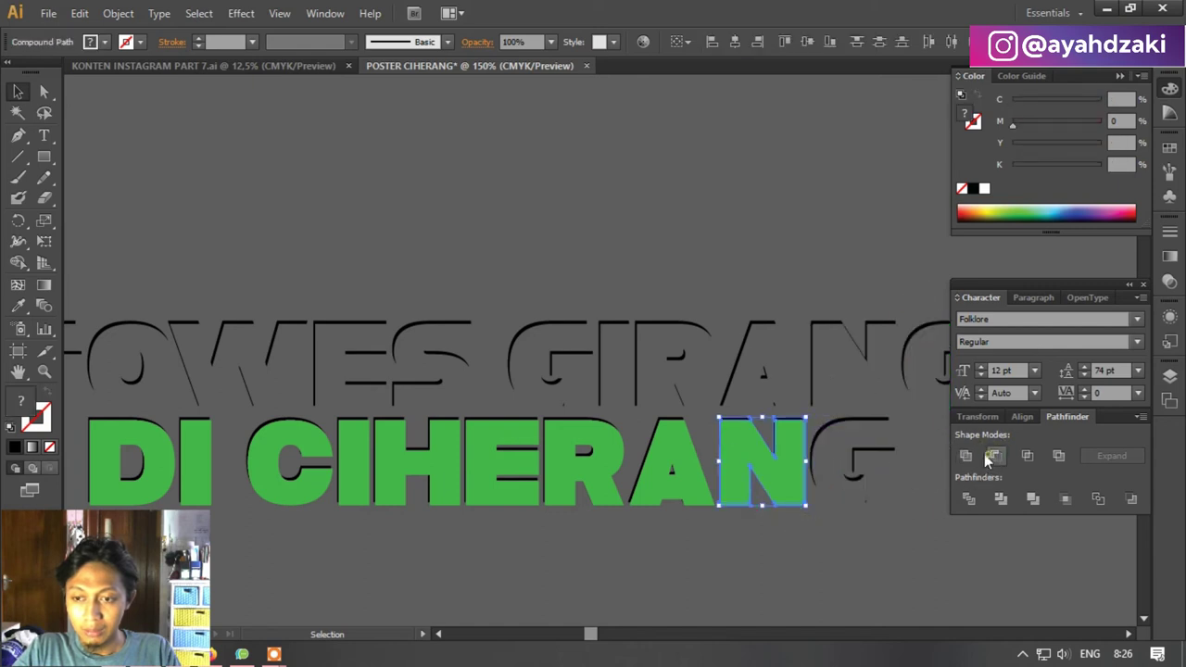
pyautogui.click(996, 455)
pyautogui.moveTo(681, 532); pyautogui.dragTo(663, 499)
pyautogui.click(990, 456)
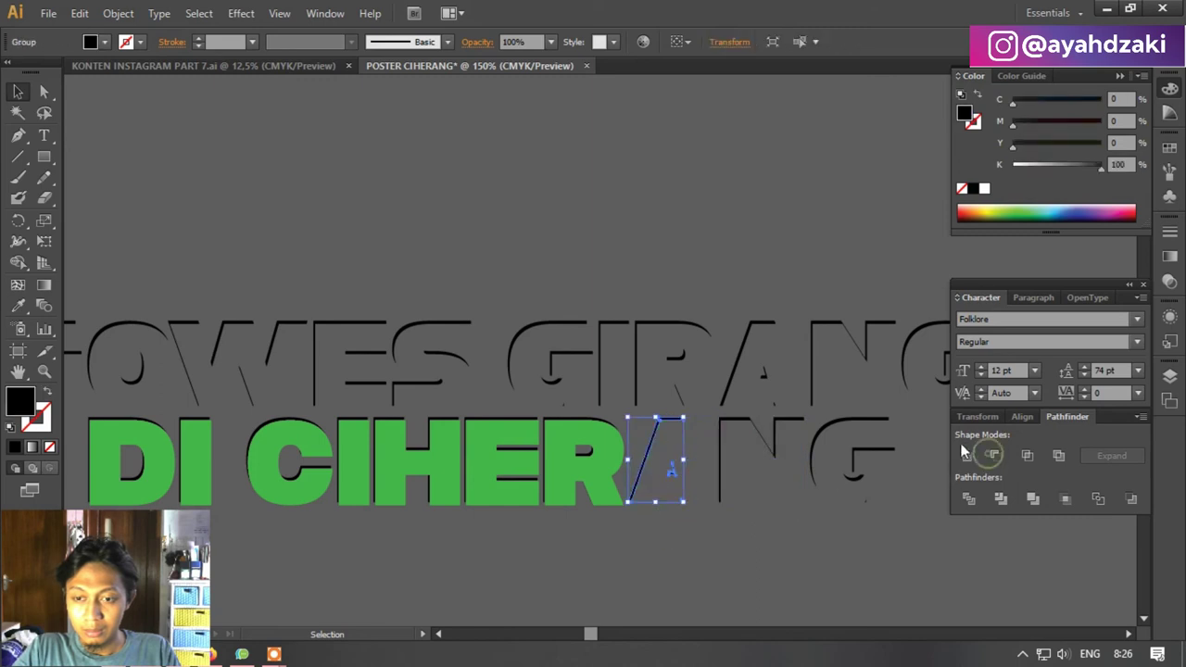
pyautogui.moveTo(589, 562); pyautogui.dragTo(555, 464)
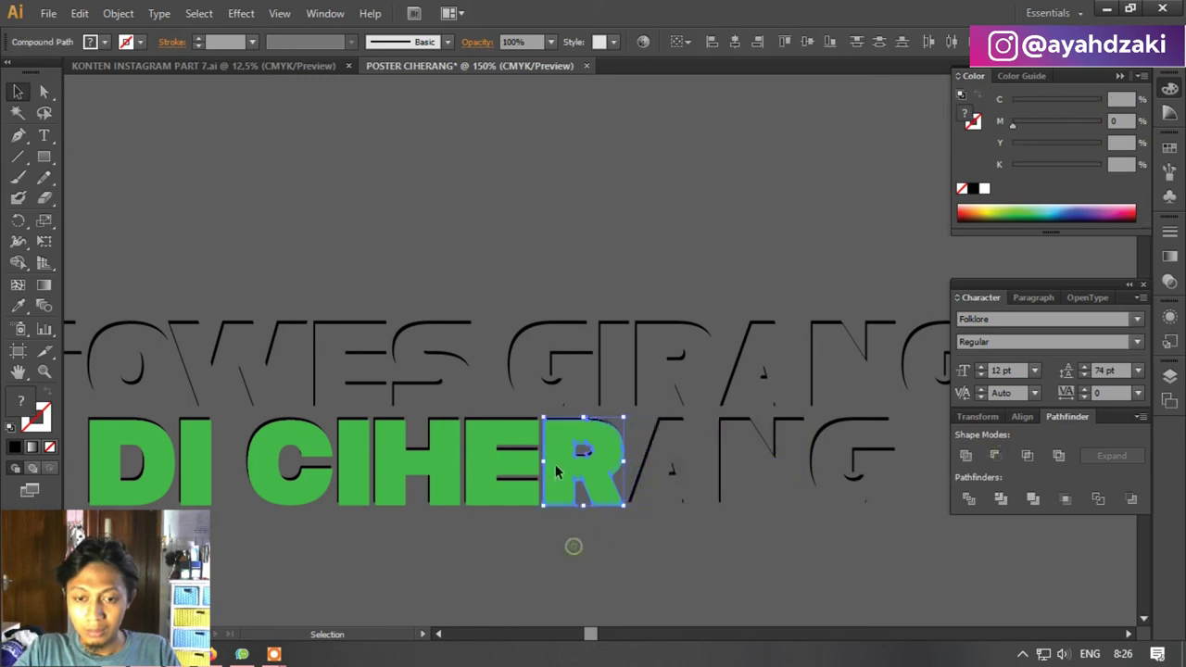
pyautogui.click(999, 455)
pyautogui.moveTo(514, 536); pyautogui.dragTo(482, 459)
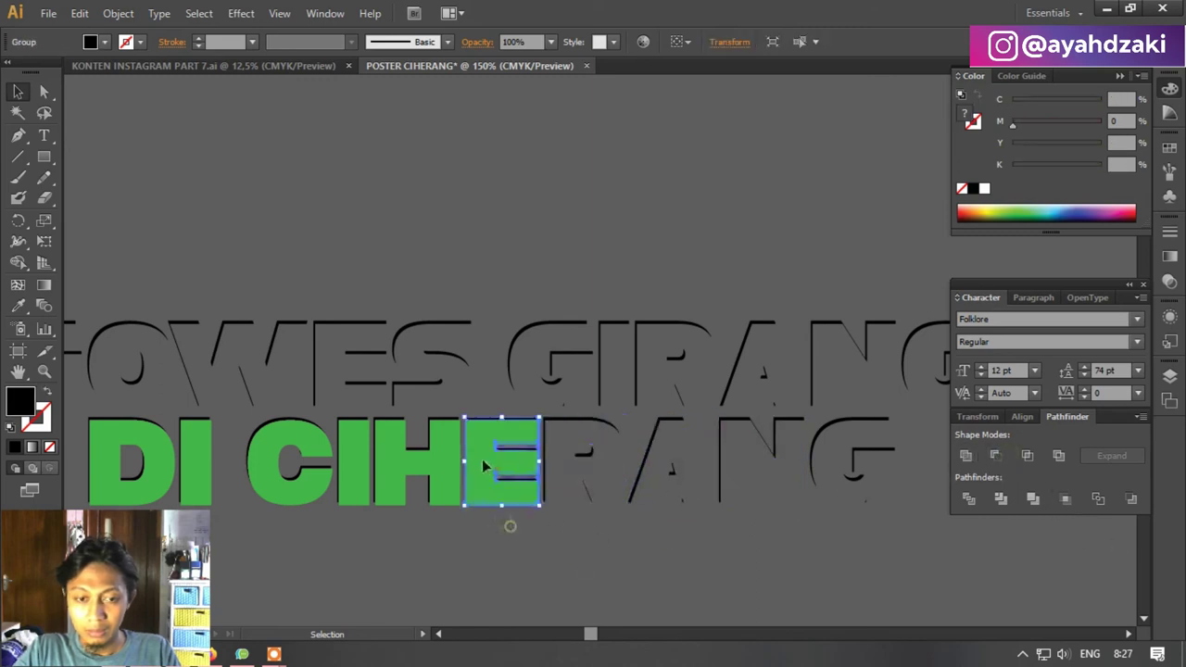
pyautogui.click(995, 455)
pyautogui.moveTo(416, 532); pyautogui.dragTo(429, 454)
pyautogui.click(994, 455)
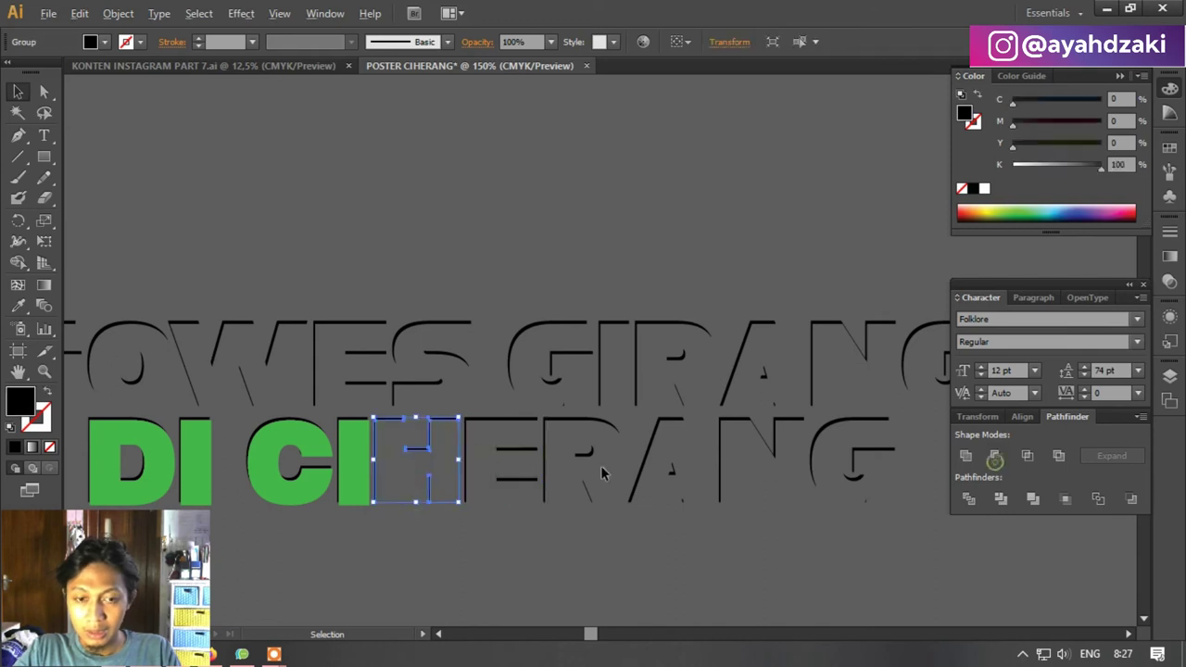
# Apply Minus Front to CIHERANG's I and C, then the I and D of DI.
pyautogui.scroll(-2, 601, 473)
pyautogui.scroll(2, 603, 492)
pyautogui.scroll(2, 606, 510)
pyautogui.moveTo(583, 500); pyautogui.dragTo(613, 435)
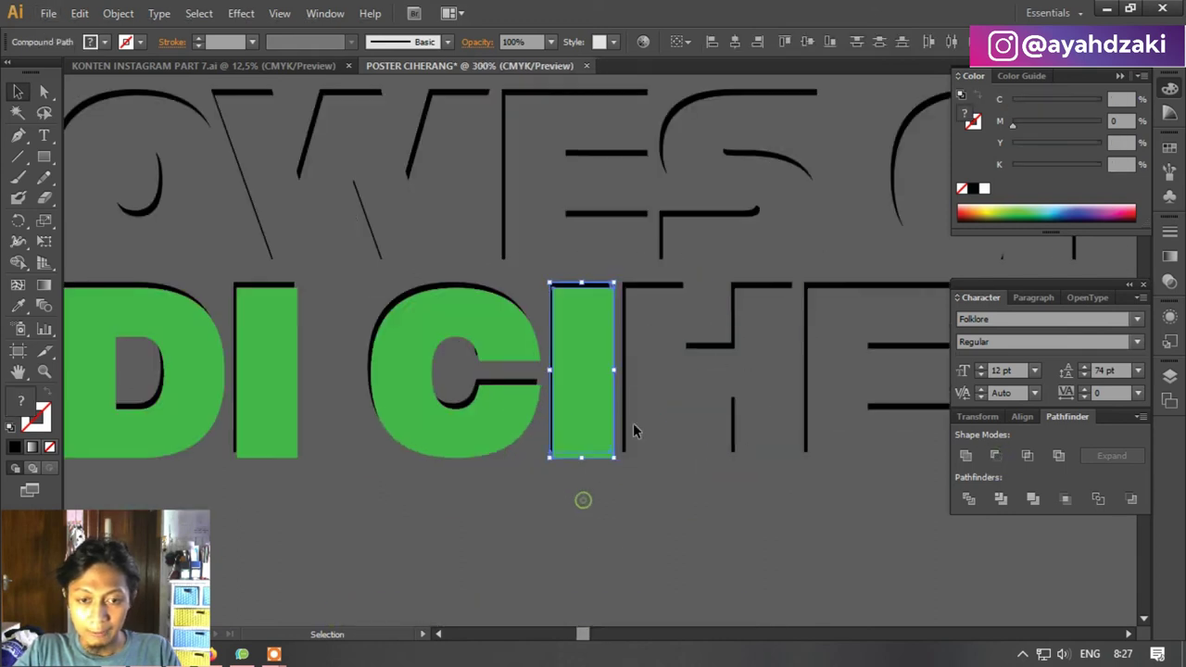
pyautogui.click(993, 456)
pyautogui.moveTo(514, 485); pyautogui.dragTo(502, 383)
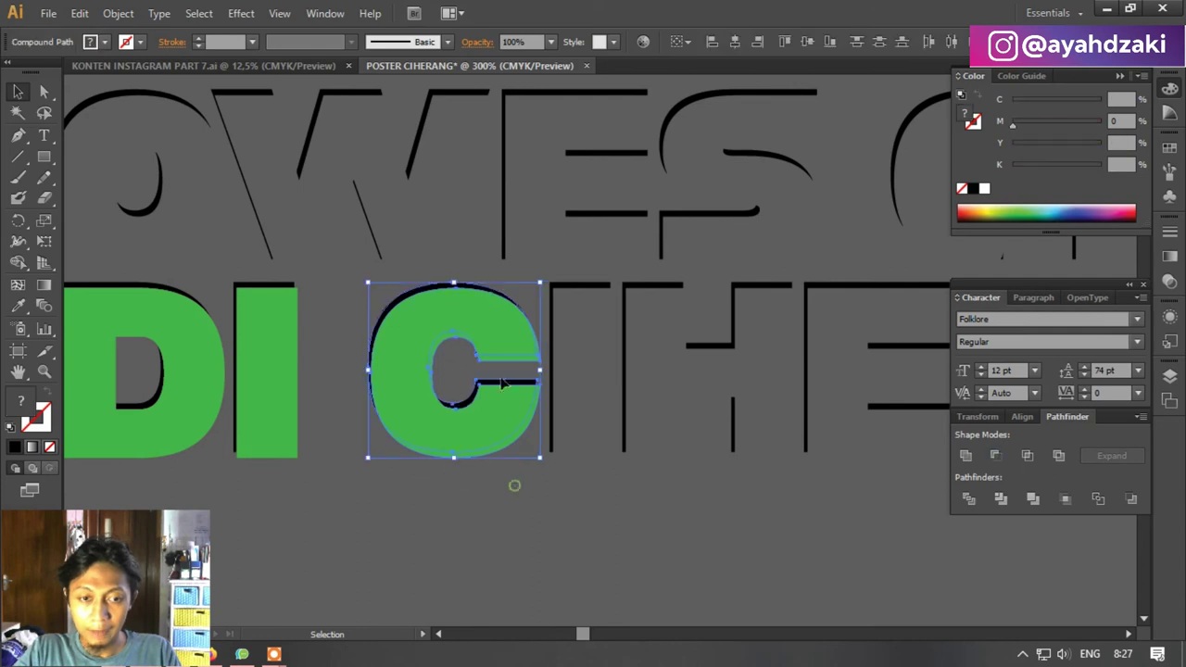
pyautogui.click(994, 455)
pyautogui.scroll(-2, 490, 444)
pyautogui.scroll(2, 386, 439)
pyautogui.scroll(1, 463, 473)
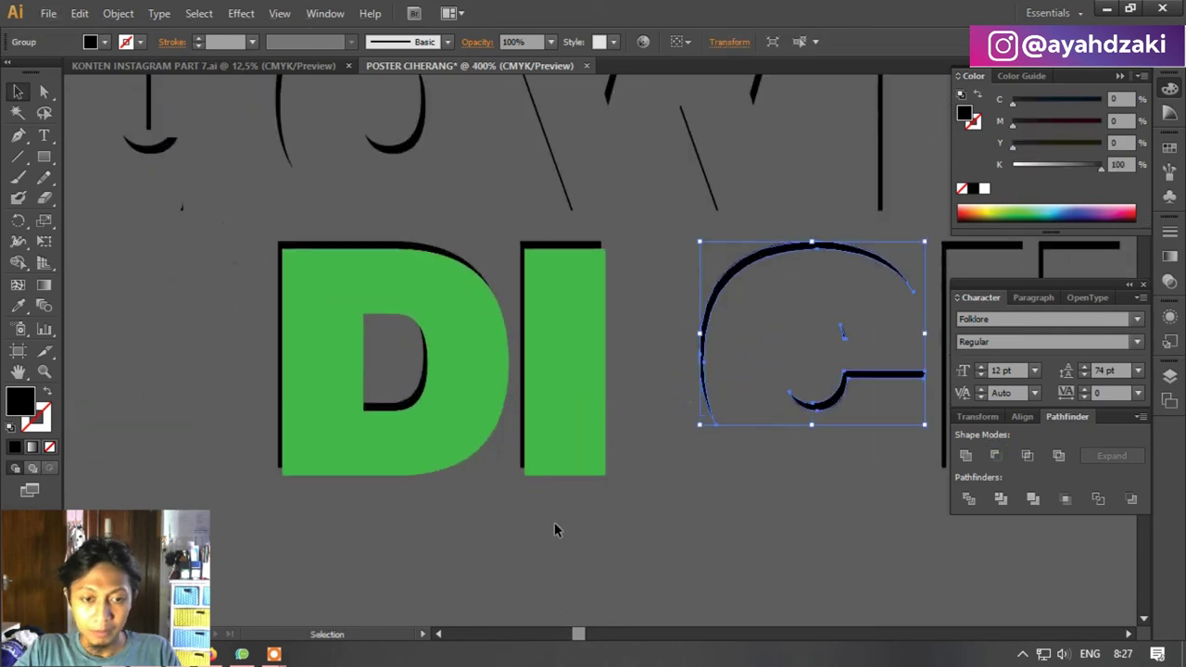
pyautogui.moveTo(555, 522); pyautogui.dragTo(556, 454)
pyautogui.click(994, 455)
pyautogui.moveTo(430, 493); pyautogui.dragTo(432, 454)
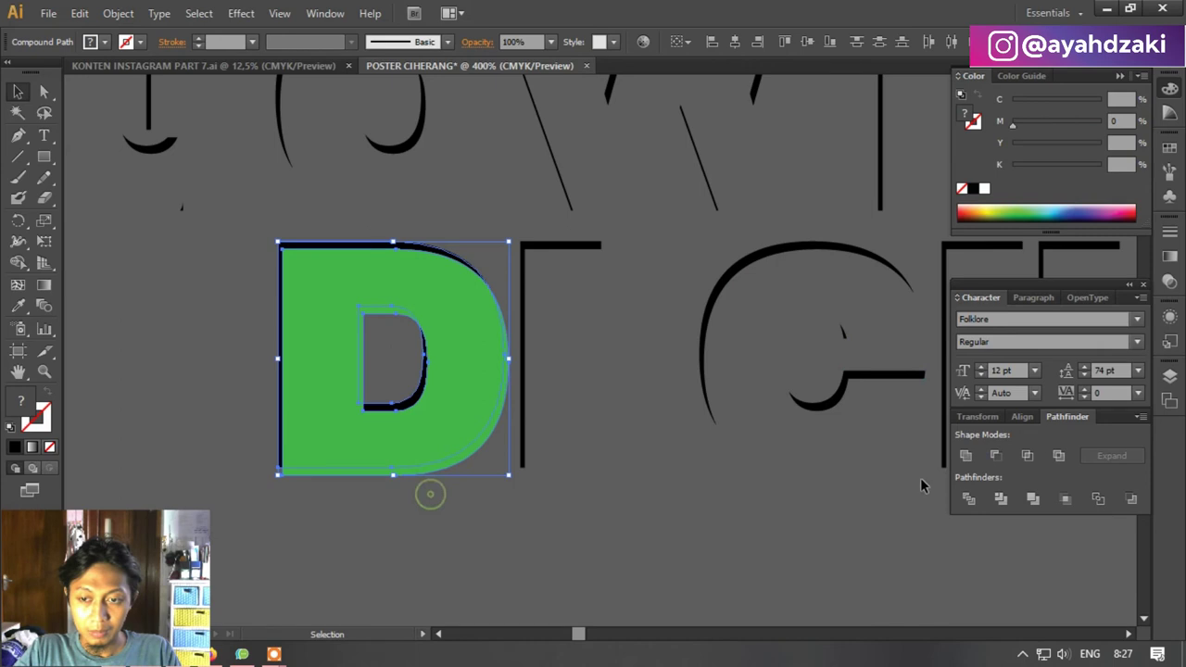
pyautogui.click(995, 455)
# Marquee-select all the edge slivers, group them with Ctrl+G, and right-click the group.
pyautogui.click(628, 484)
pyautogui.scroll(-5, 628, 483)
pyautogui.scroll(-1, 628, 484)
pyautogui.moveTo(450, 369); pyautogui.dragTo(890, 517)
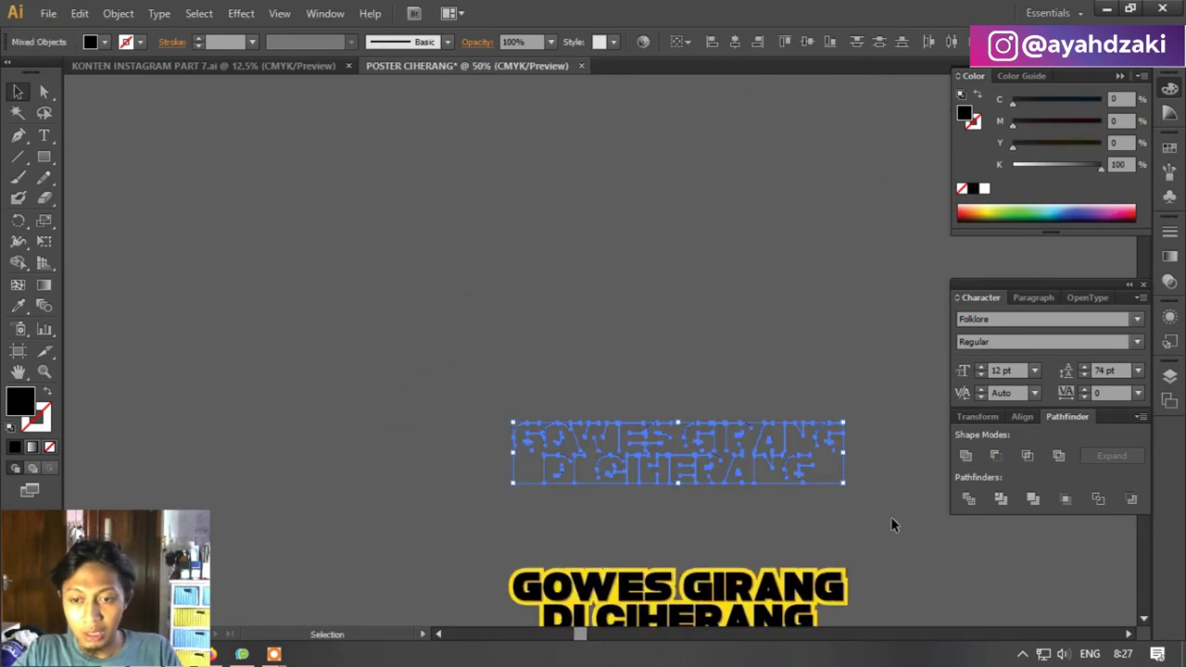
pyautogui.hotkey('ctrl', 'g')
pyautogui.scroll(-2, 776, 477)
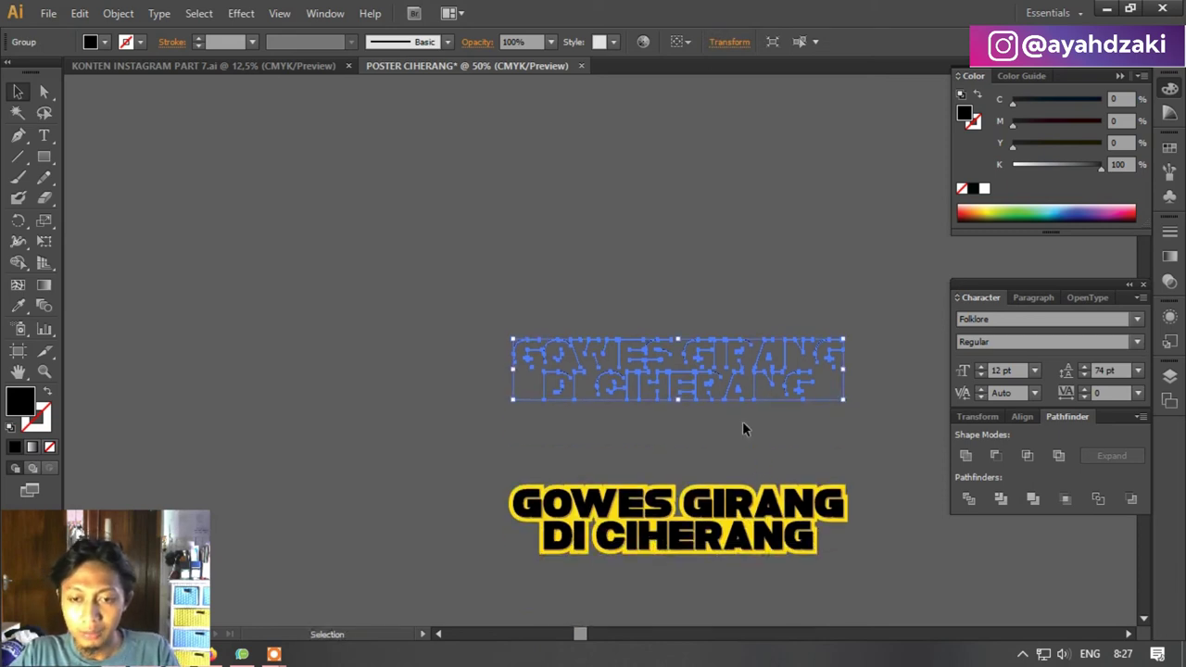
pyautogui.rightClick(732, 369)
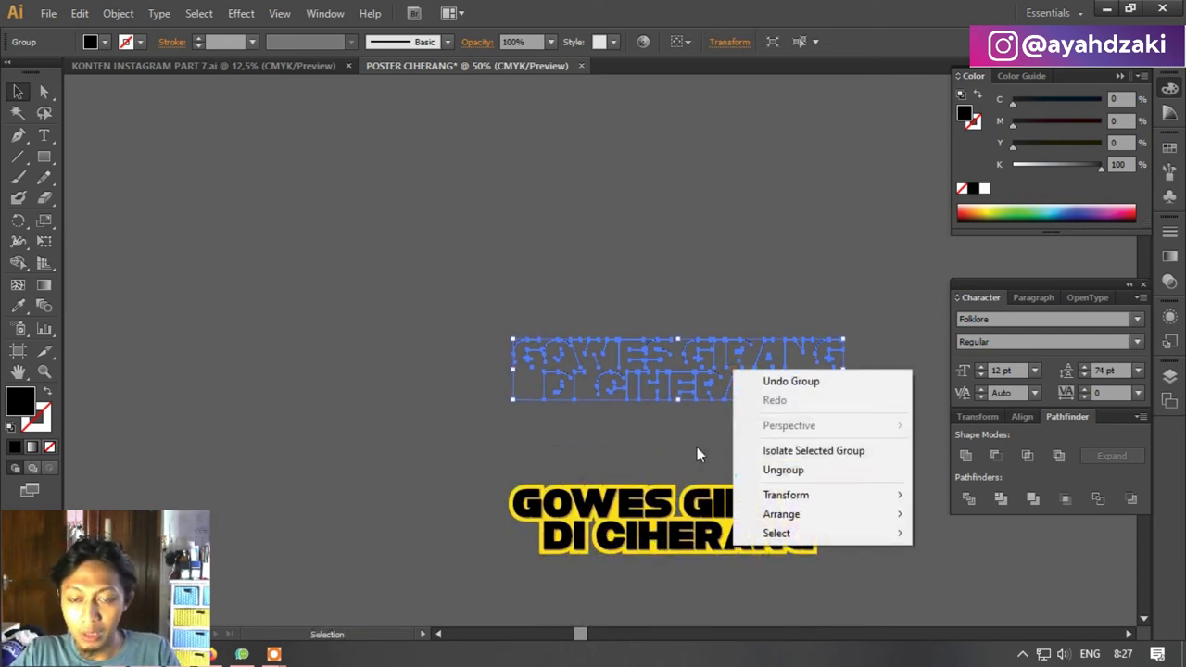
# Regroup the edge slivers and give them a white fill.
pyautogui.click(784, 469)
pyautogui.rightClick(725, 369)
pyautogui.click(787, 449)
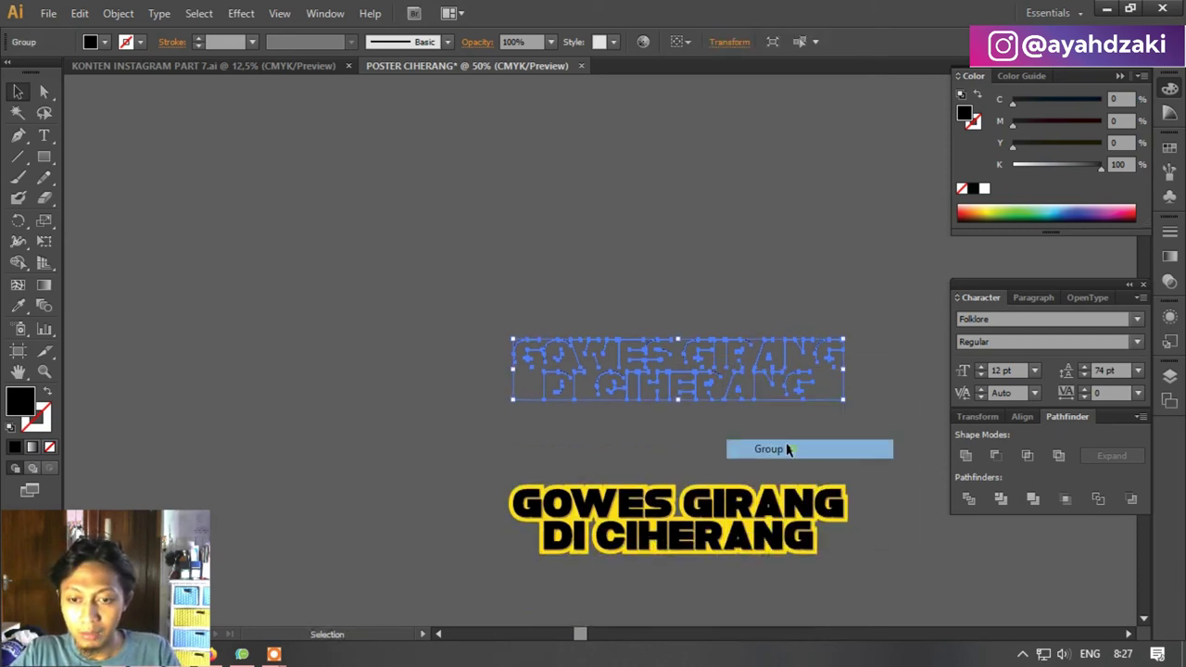
pyautogui.click(696, 416)
pyautogui.scroll(-2, 741, 382)
pyautogui.scroll(1, 778, 303)
pyautogui.click(832, 282)
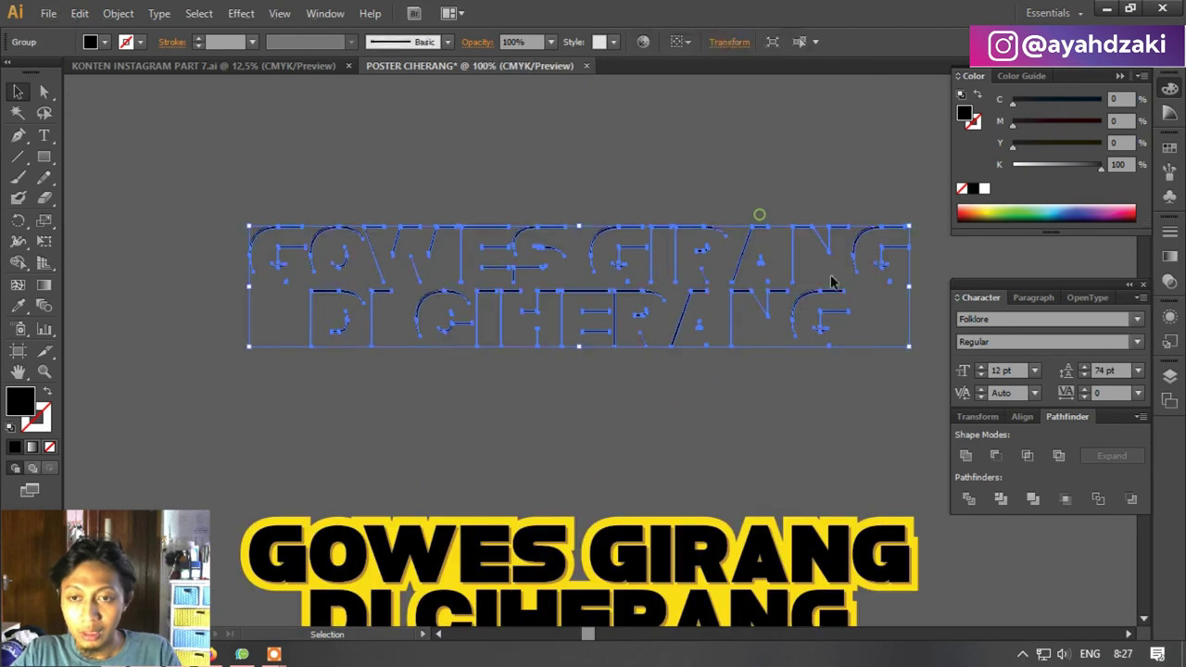
pyautogui.click(984, 188)
pyautogui.click(855, 180)
# Move the white slivers onto the title and top-align them with the black letters.
pyautogui.scroll(-1, 686, 243)
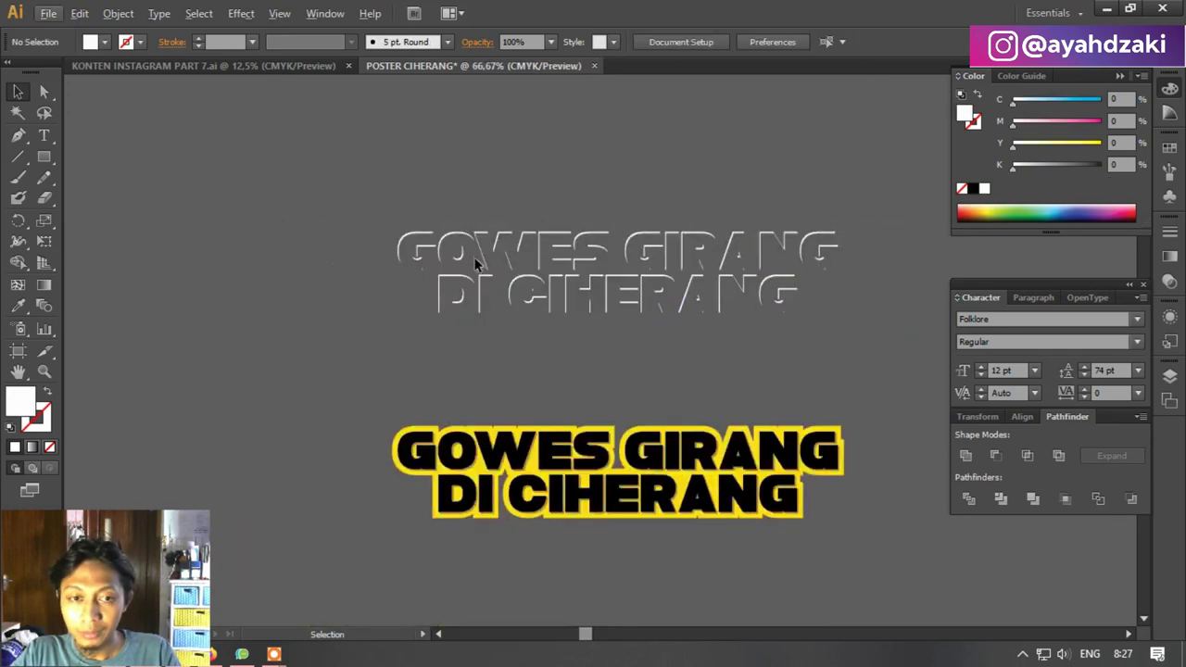
pyautogui.moveTo(396, 232); pyautogui.dragTo(394, 451)
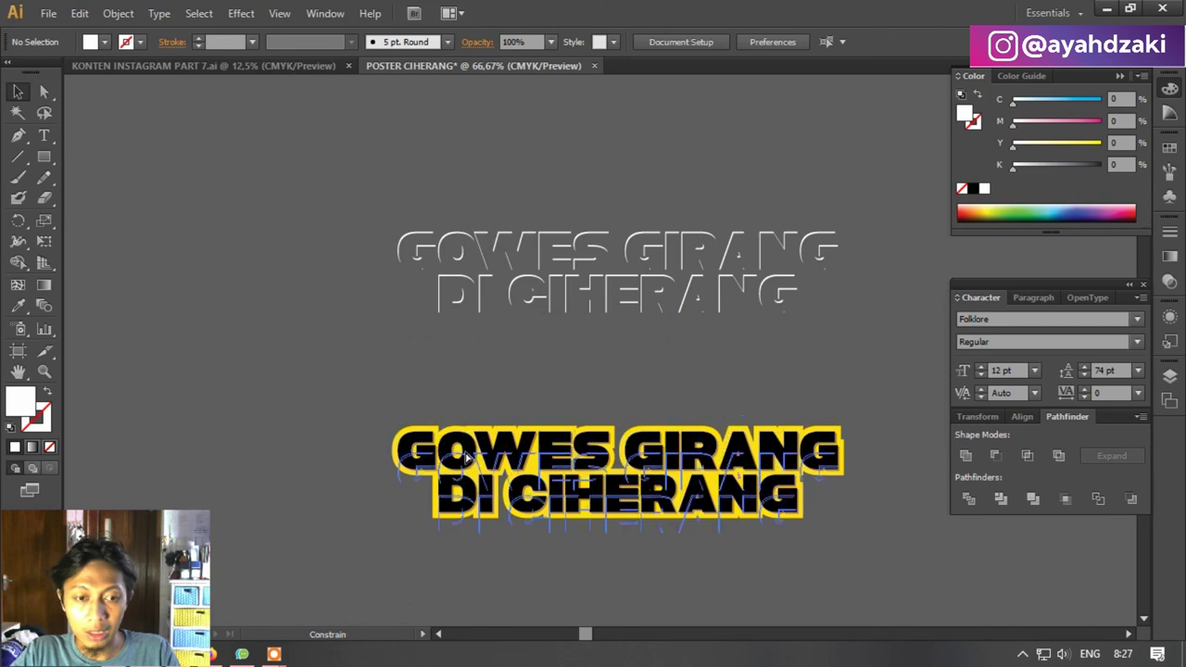
pyautogui.scroll(3, 394, 451)
pyautogui.scroll(1, 435, 444)
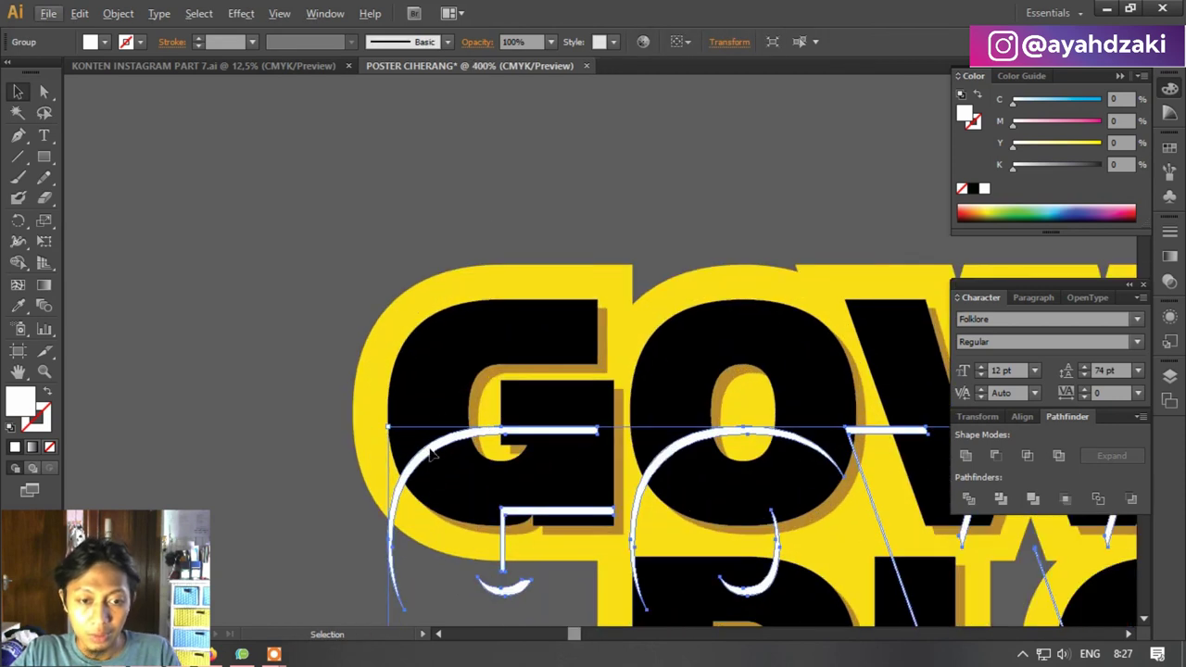
pyautogui.keyDown('shift'); pyautogui.click(465, 361); pyautogui.keyUp('shift')
pyautogui.click(1024, 418)
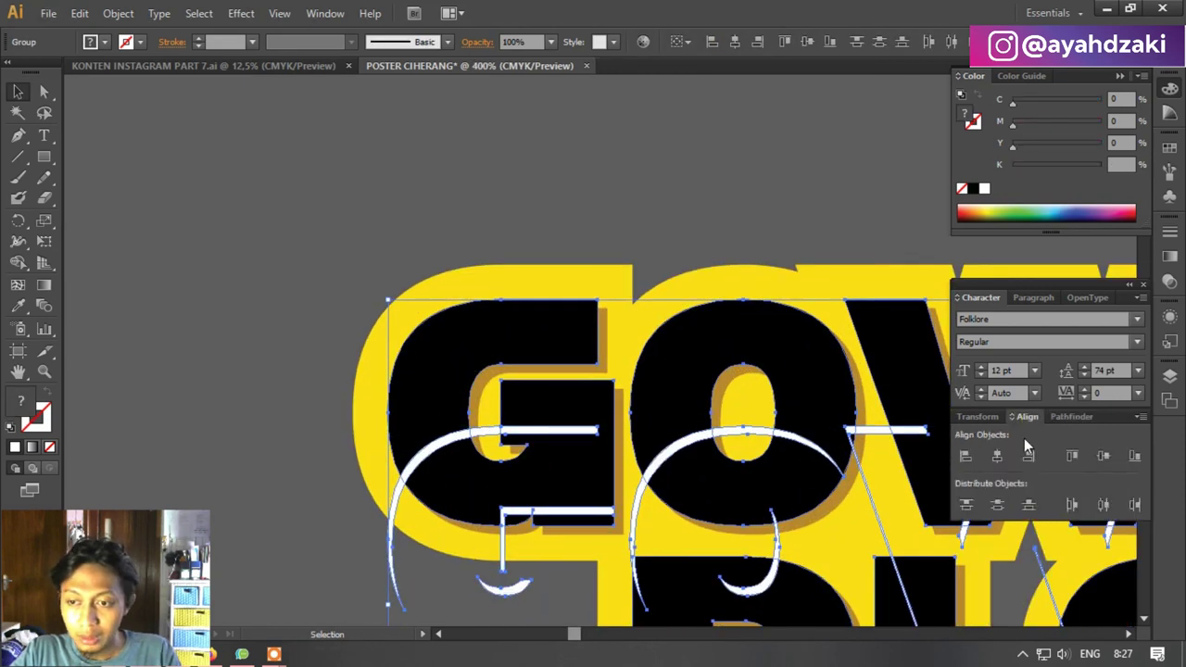
pyautogui.click(1070, 456)
# Deselect and inspect the G letter group to check the white highlights.
pyautogui.click(727, 213)
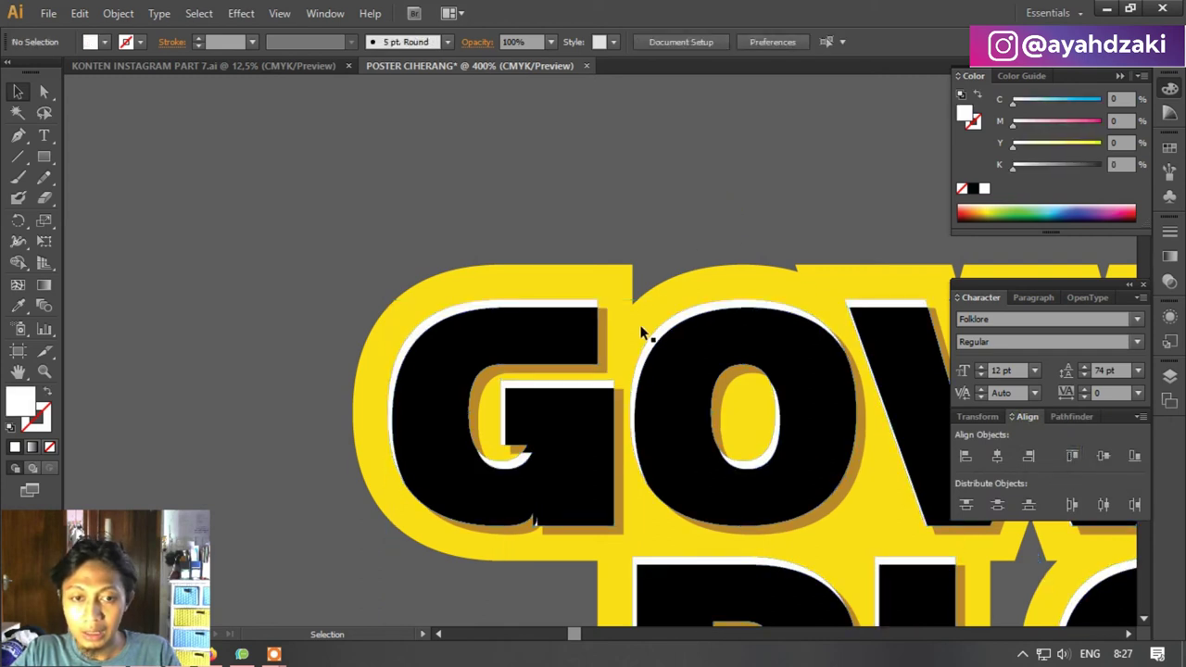
pyautogui.scroll(2, 546, 352)
pyautogui.click(561, 333)
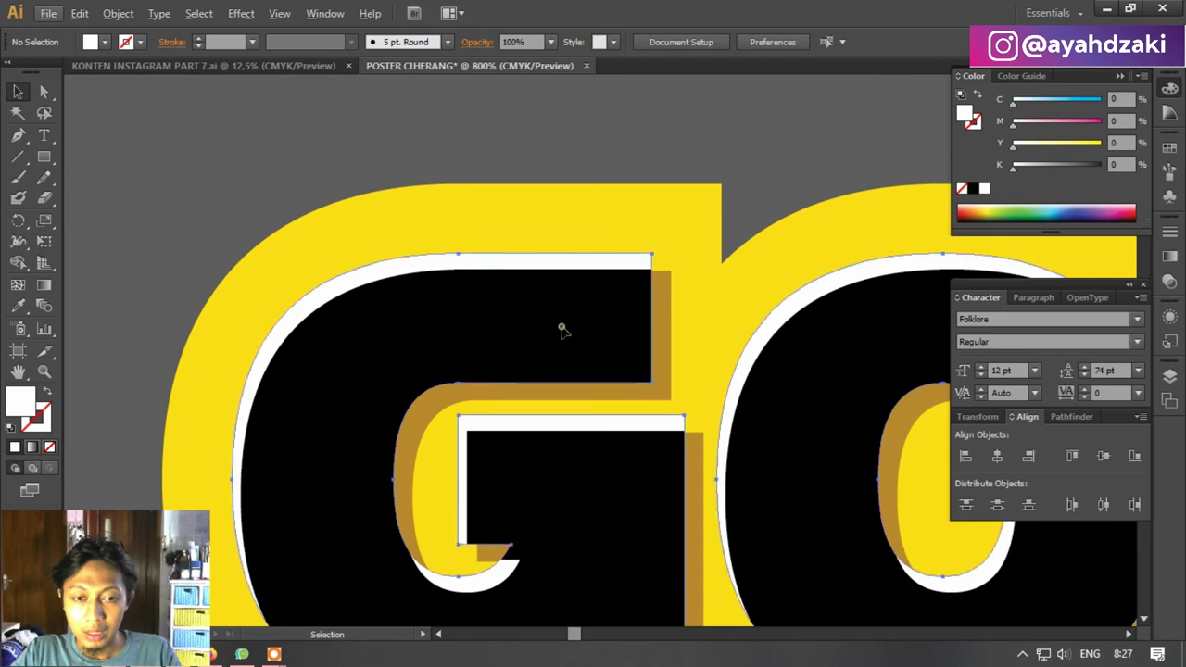
pyautogui.scroll(-5, 611, 232)
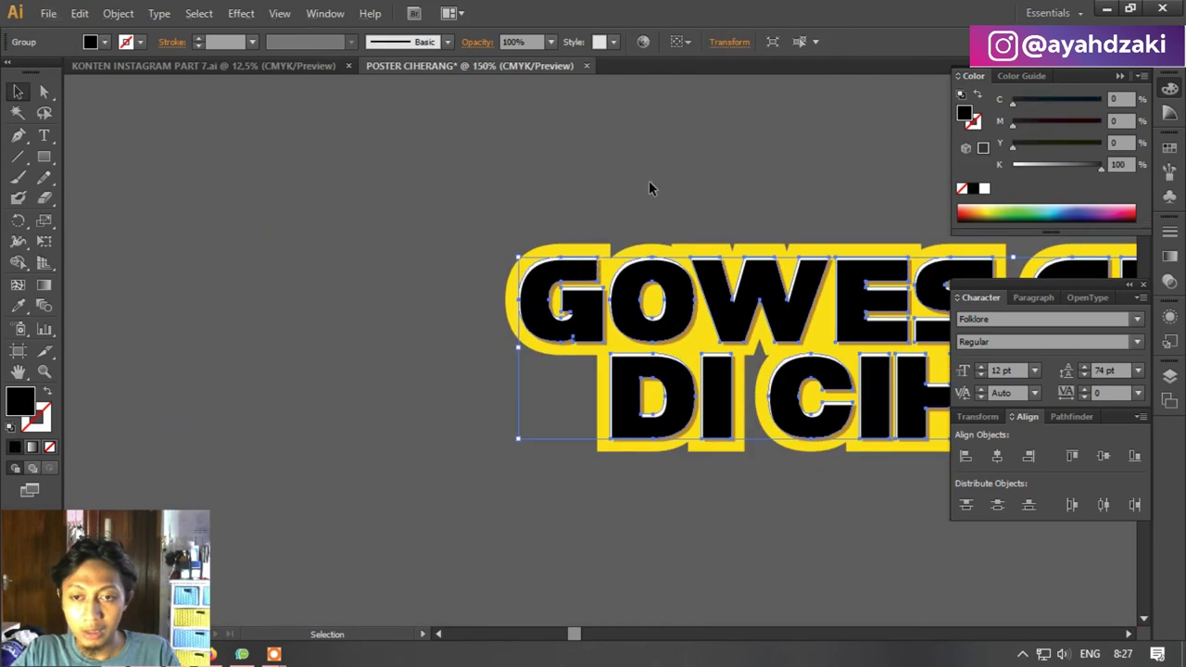
pyautogui.click(648, 183)
pyautogui.scroll(-1, 649, 182)
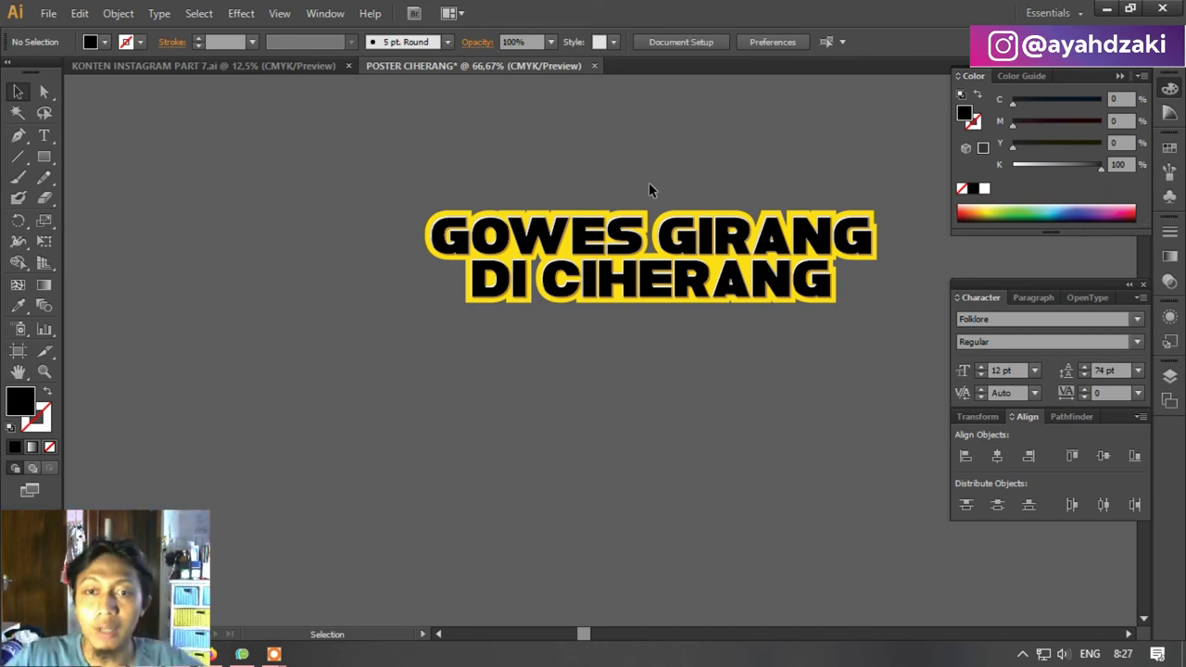
pyautogui.scroll(1, 667, 232)
pyautogui.scroll(1, 680, 268)
pyautogui.scroll(-2, 676, 268)
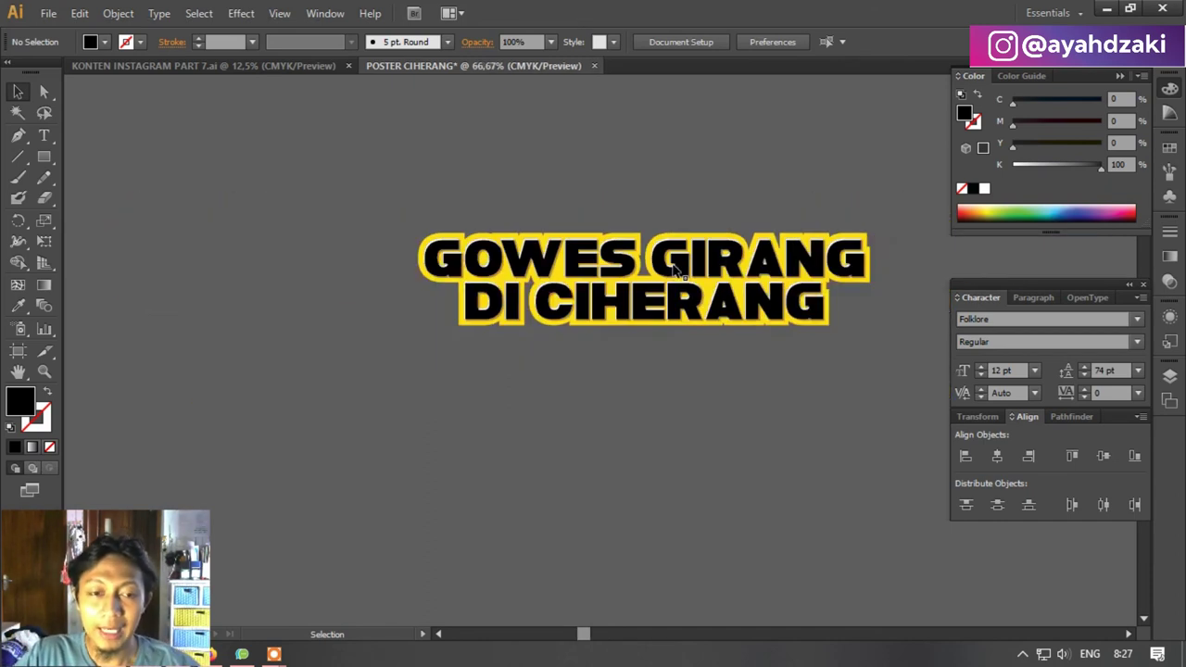
pyautogui.scroll(1, 667, 270)
pyautogui.scroll(1, 742, 315)
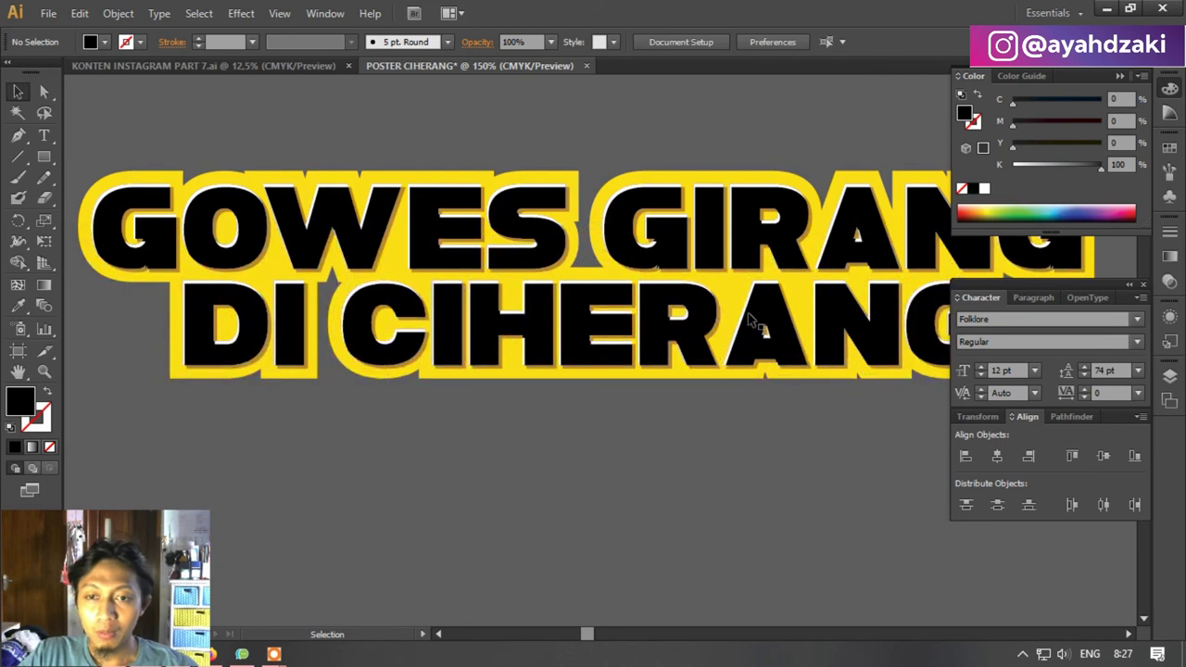
pyautogui.scroll(-1, 754, 322)
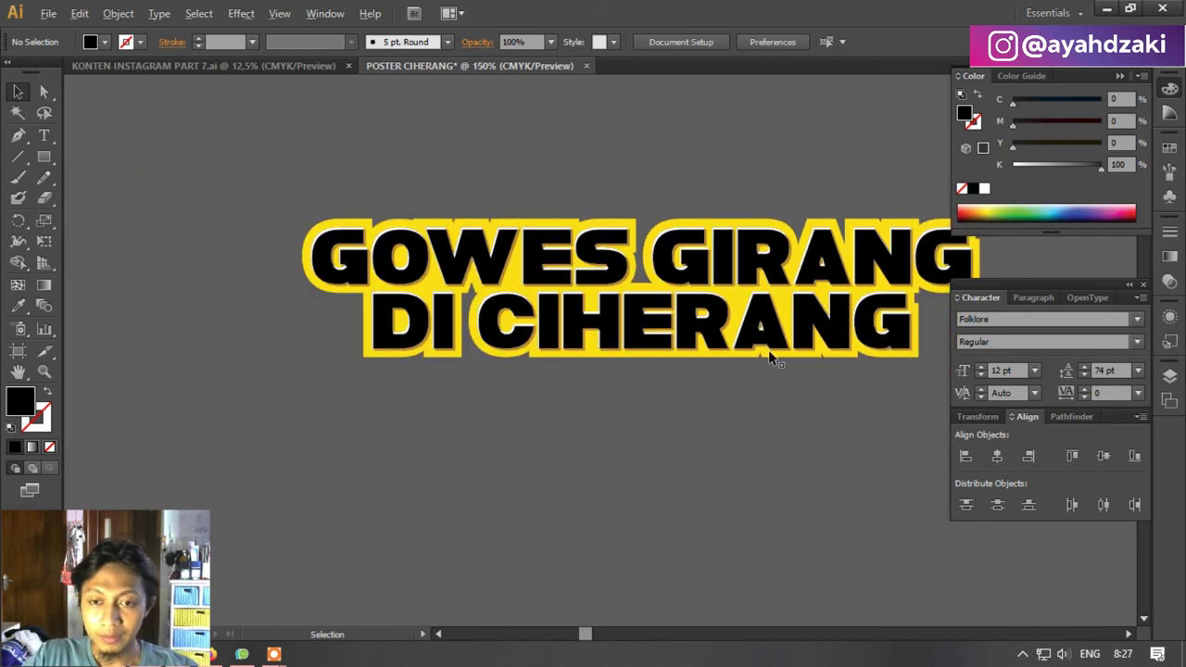
pyautogui.scroll(2, 769, 352)
pyautogui.scroll(1, 675, 341)
pyautogui.scroll(1, 675, 343)
pyautogui.scroll(1, 690, 352)
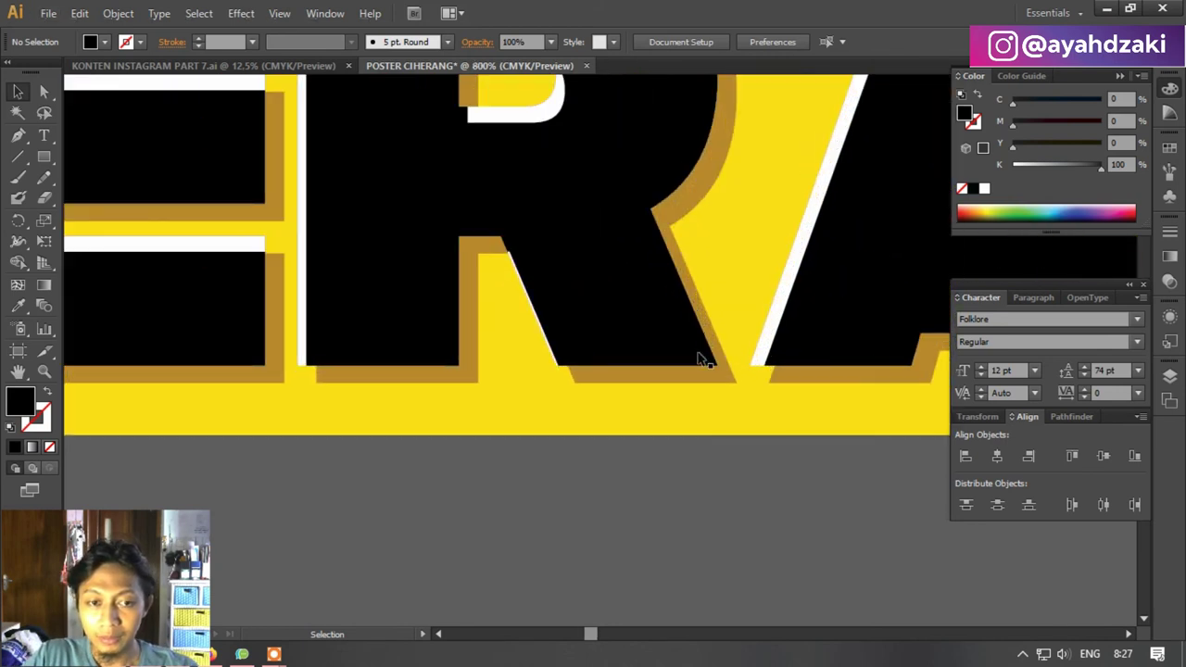
pyautogui.scroll(-6, 700, 359)
pyautogui.scroll(2, 742, 360)
pyautogui.scroll(-3, 745, 362)
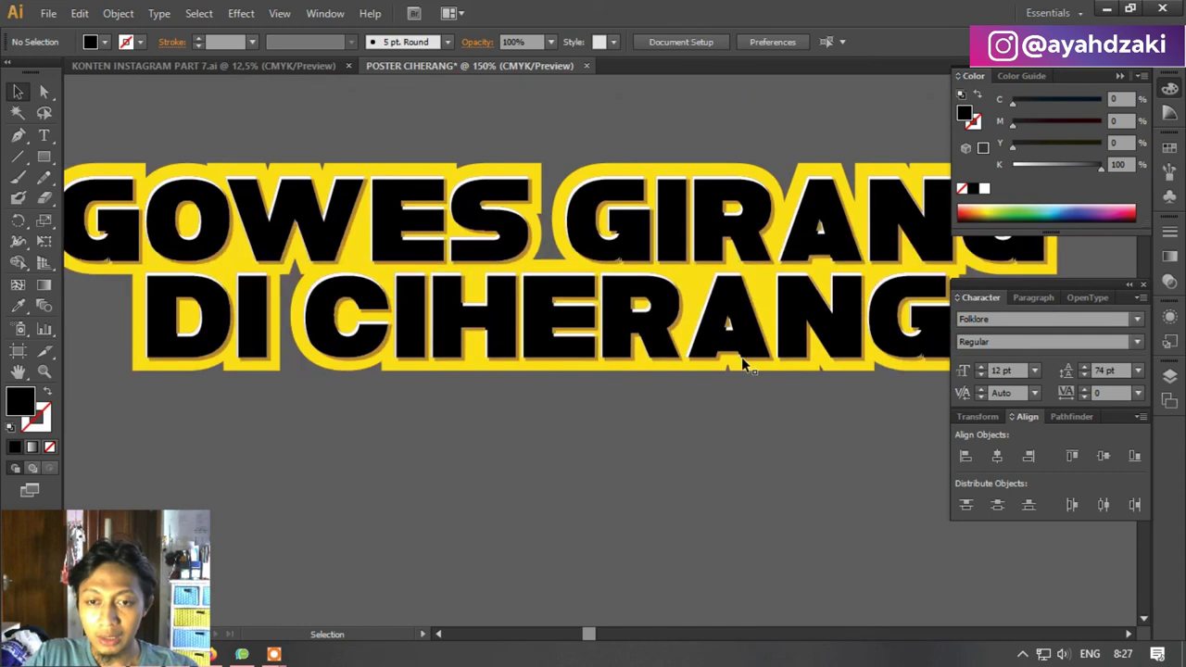
pyautogui.scroll(-3, 744, 363)
pyautogui.scroll(1, 649, 390)
pyautogui.scroll(4, 600, 460)
# Duplicate the yellow outline shape offset down-right and darken it to olive (K 71).
pyautogui.moveTo(601, 460); pyautogui.dragTo(621, 473)
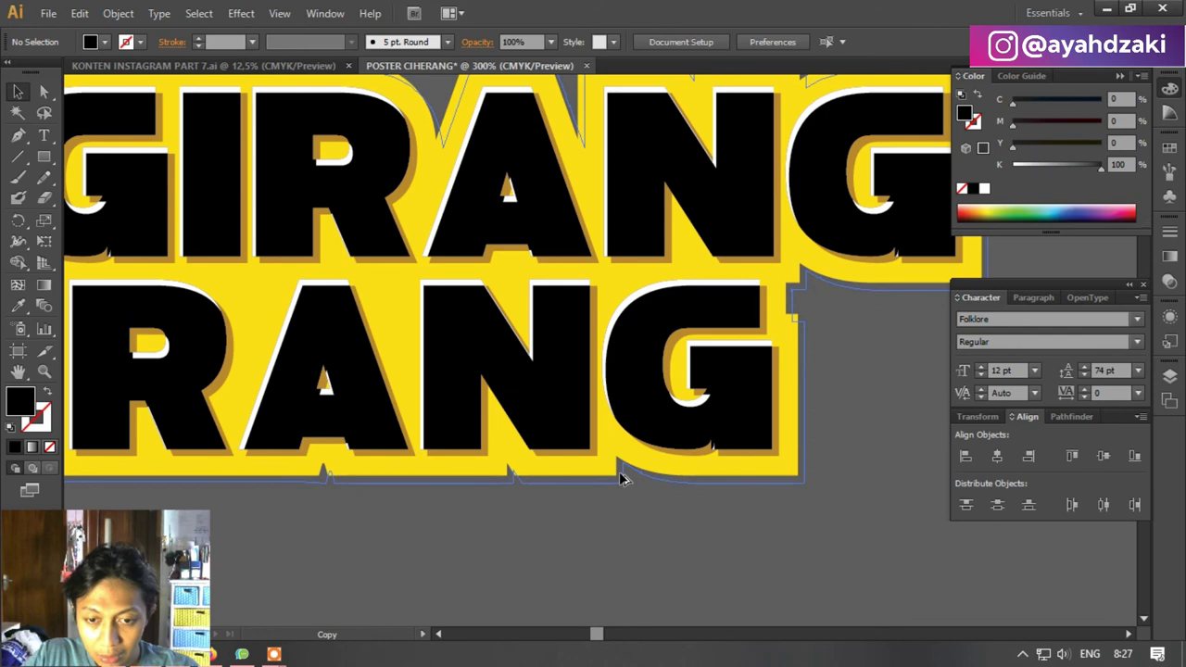
pyautogui.moveTo(621, 473); pyautogui.dragTo(624, 482)
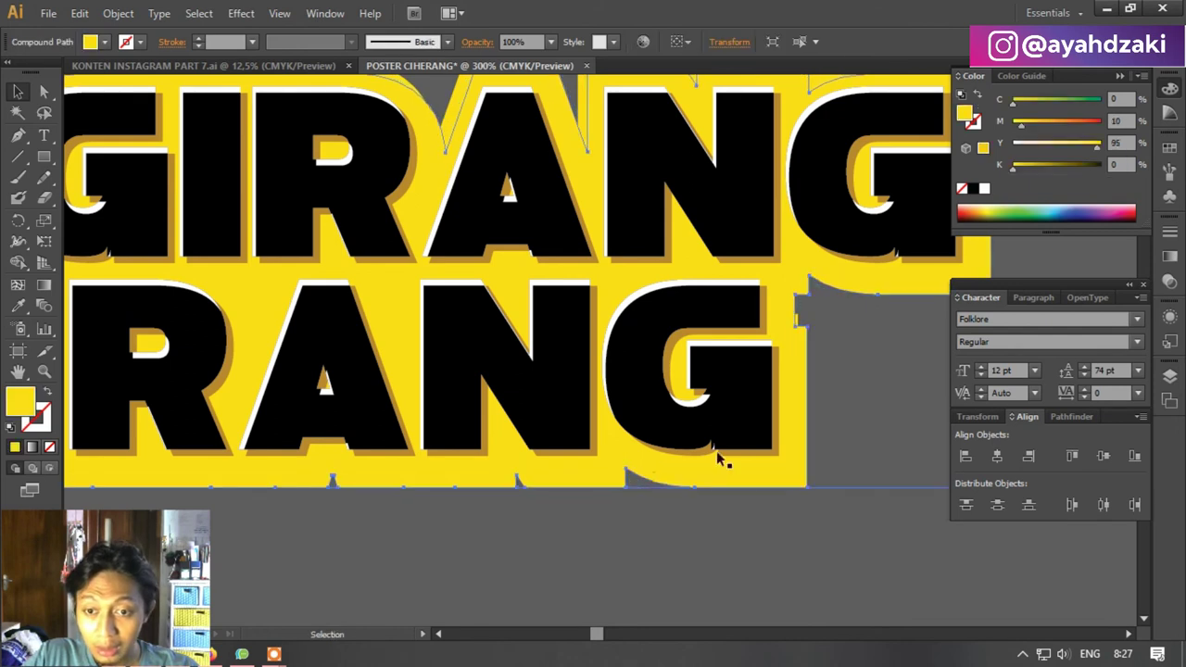
pyautogui.moveTo(1013, 165); pyautogui.dragTo(1075, 172)
# Send the dark olive copy to the back, behind all the title artwork.
pyautogui.rightClick(850, 352)
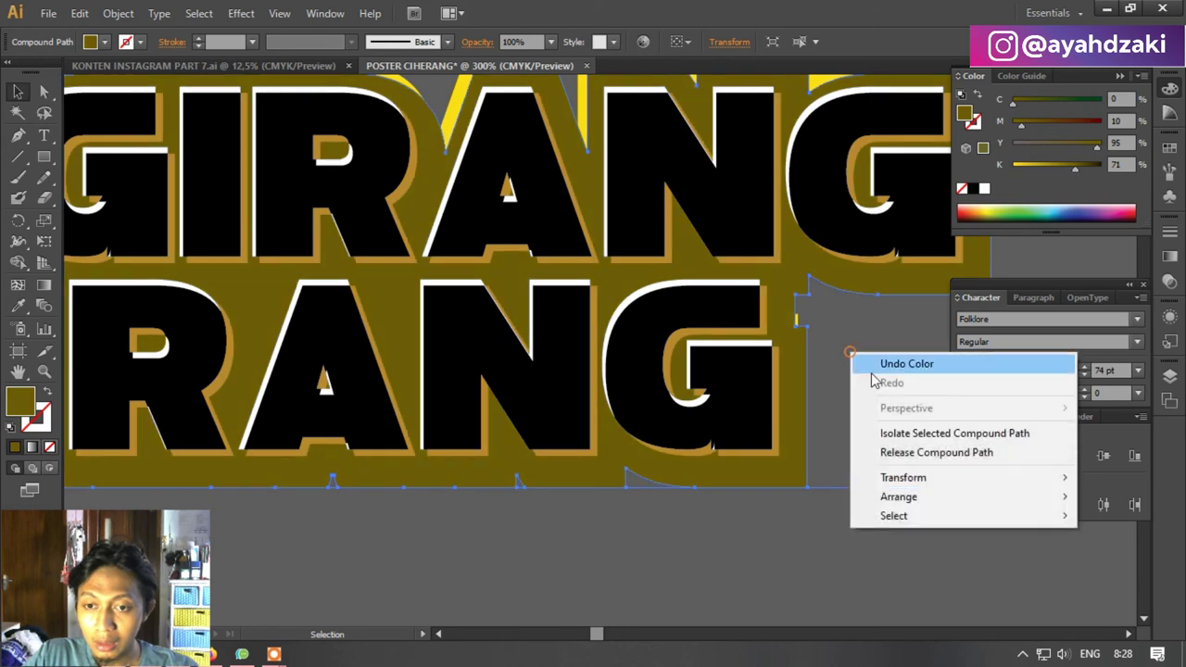
pyautogui.moveTo(964, 497)
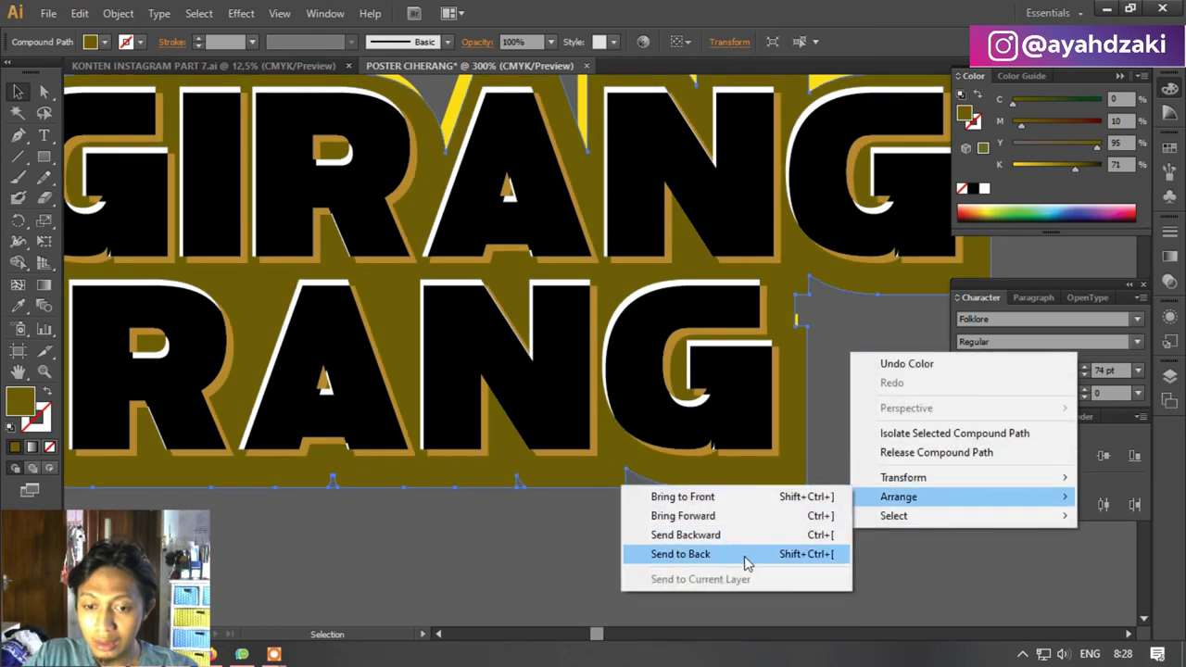
pyautogui.click(744, 554)
pyautogui.click(823, 501)
pyautogui.scroll(2, 822, 491)
pyautogui.scroll(-4, 822, 491)
pyautogui.scroll(-2, 822, 490)
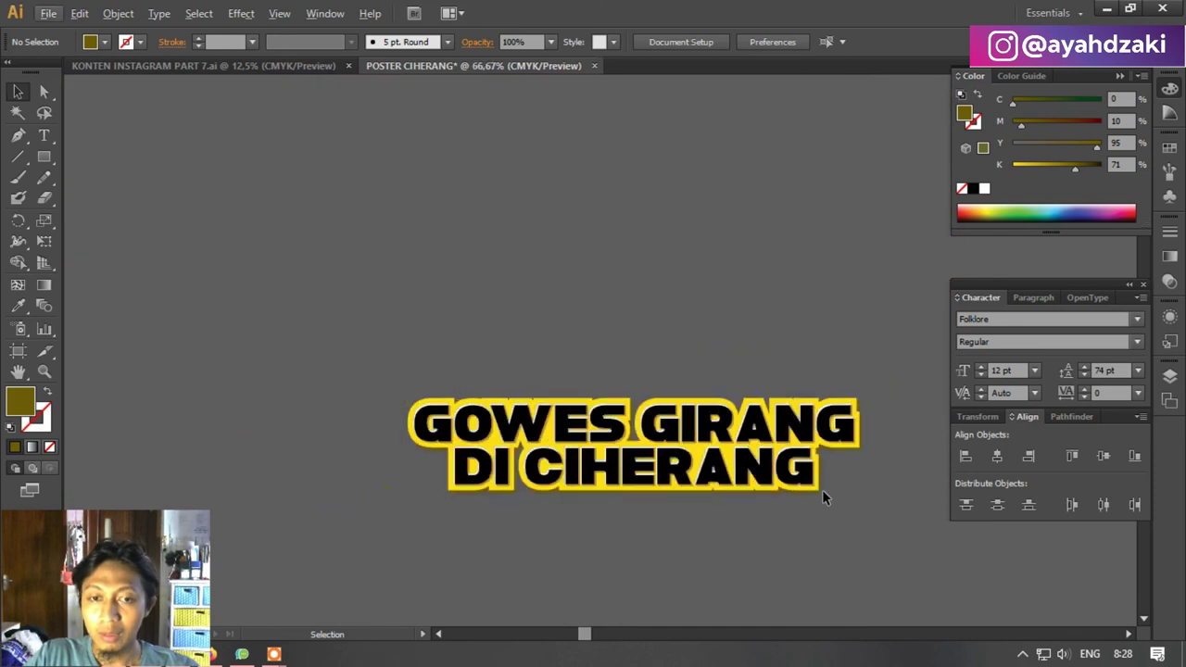
pyautogui.scroll(4, 825, 486)
pyautogui.scroll(2, 815, 478)
# Make the outline shape copy white and nudge it so a thin edge shows.
pyautogui.scroll(2, 773, 469)
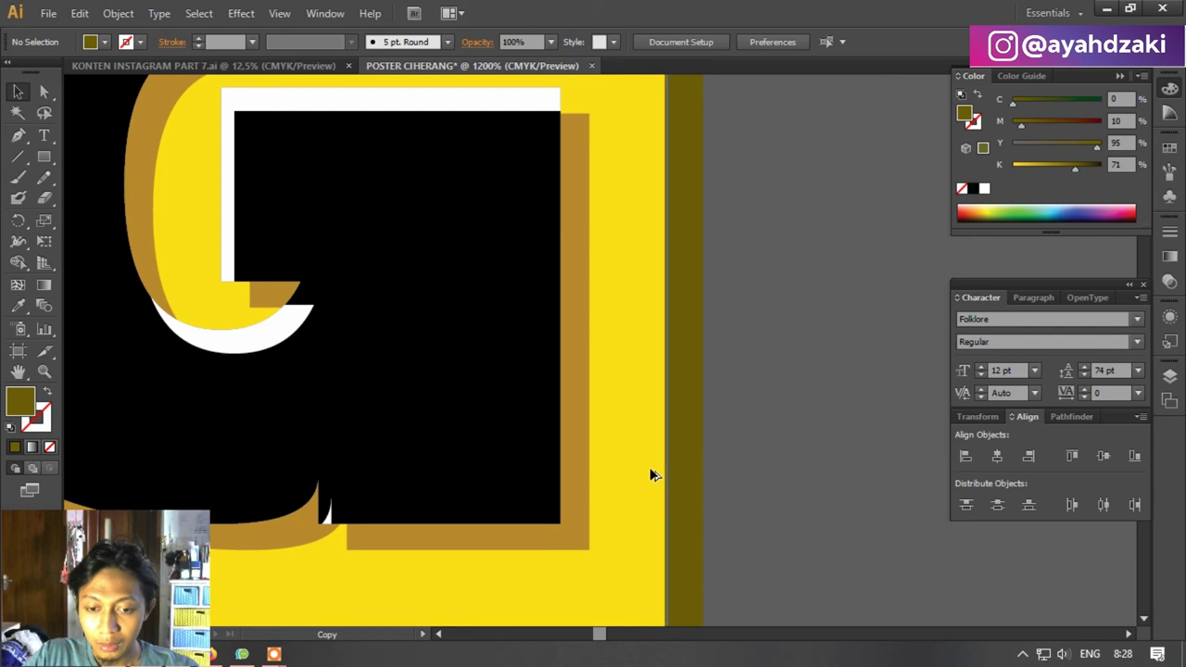
pyautogui.click(651, 468)
pyautogui.scroll(-2, 660, 472)
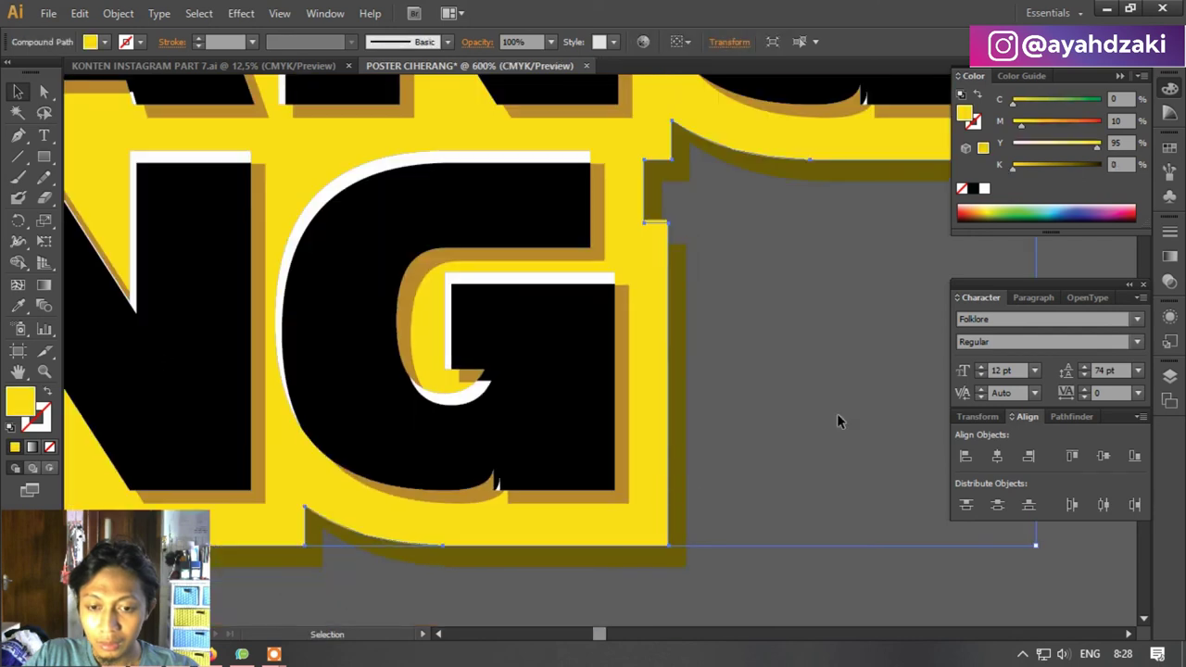
pyautogui.click(984, 189)
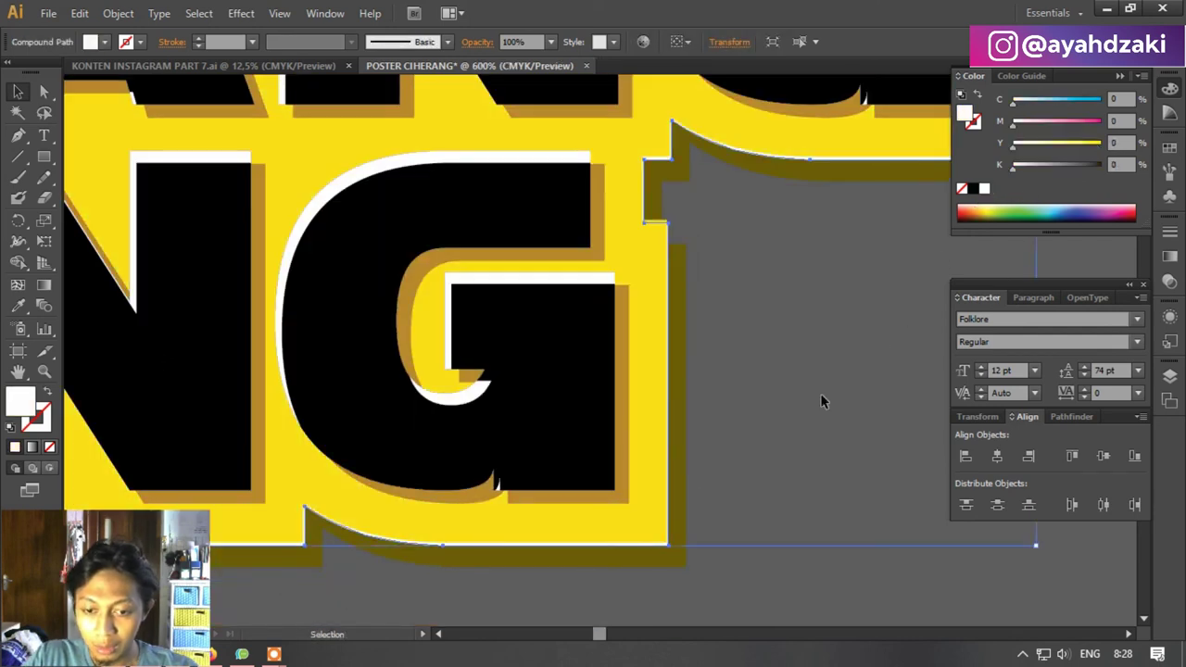
pyautogui.scroll(3, 677, 477)
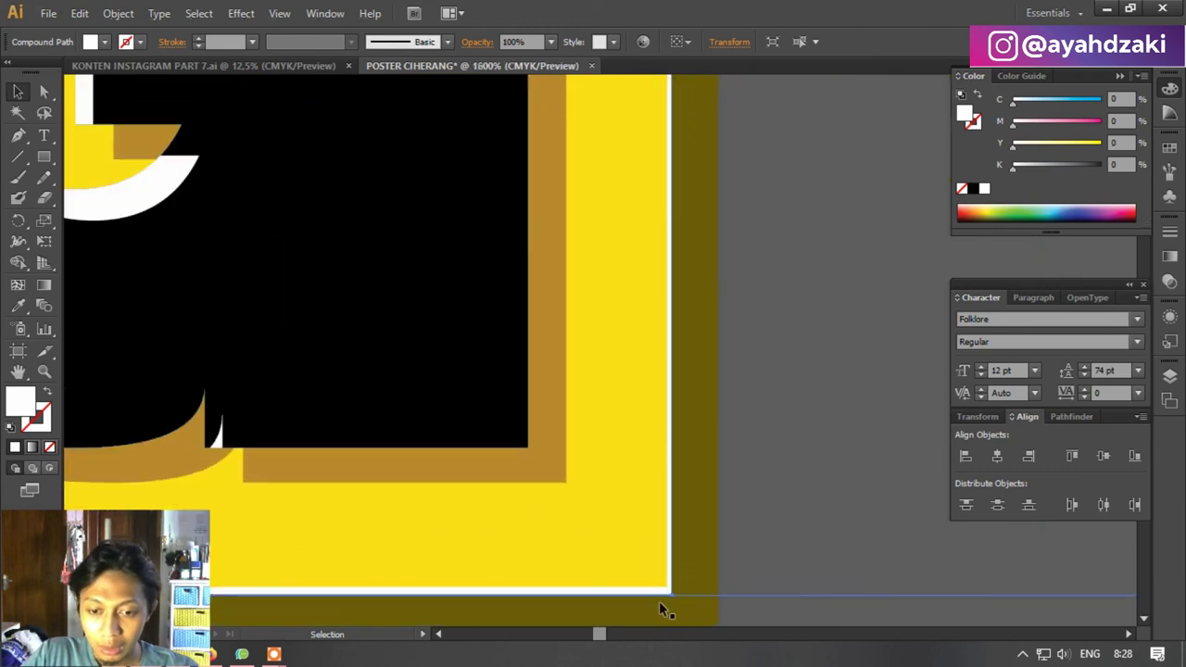
pyautogui.scroll(2, 659, 600)
pyautogui.moveTo(661, 573); pyautogui.dragTo(663, 573)
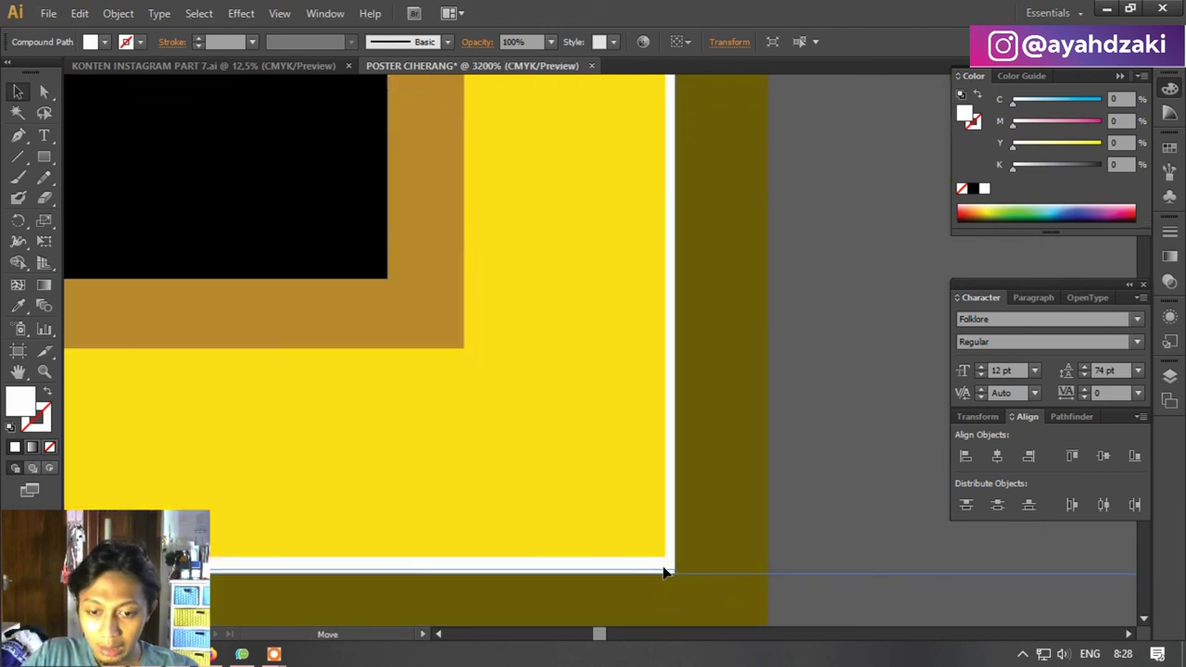
pyautogui.click(837, 503)
# Scroll around the canvas to inspect the finished layered title.
pyautogui.scroll(-6, 846, 501)
pyautogui.scroll(-2, 837, 498)
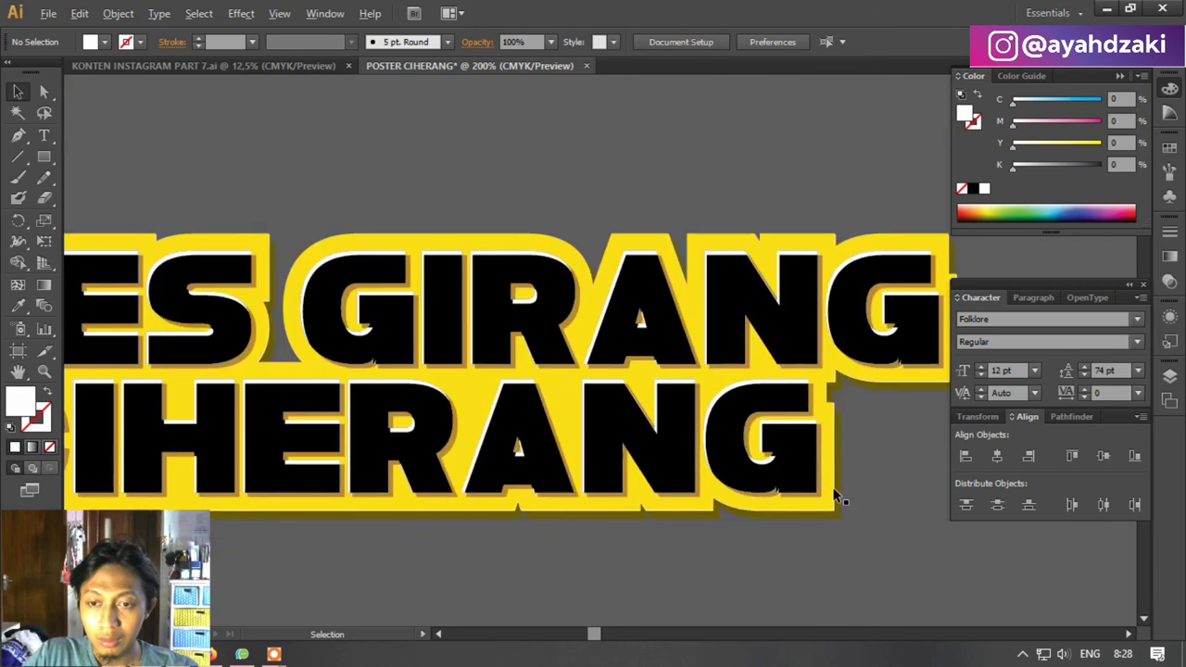
pyautogui.scroll(-2, 837, 496)
pyautogui.scroll(2, 834, 482)
pyautogui.scroll(1, 847, 468)
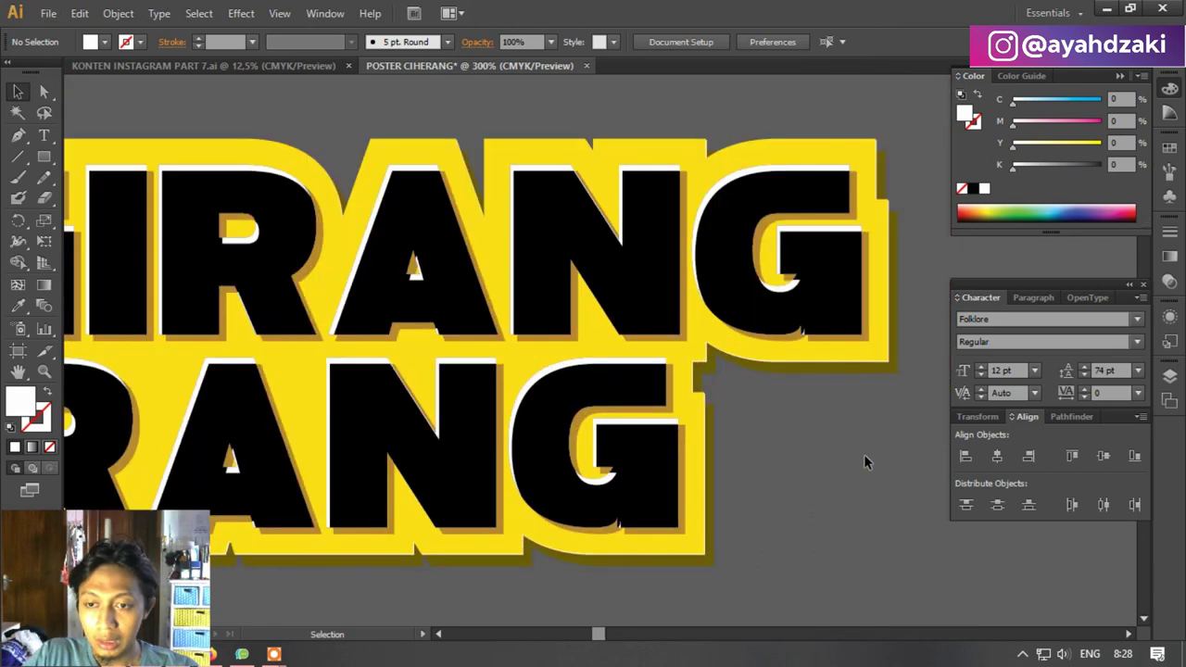
pyautogui.scroll(-1, 892, 414)
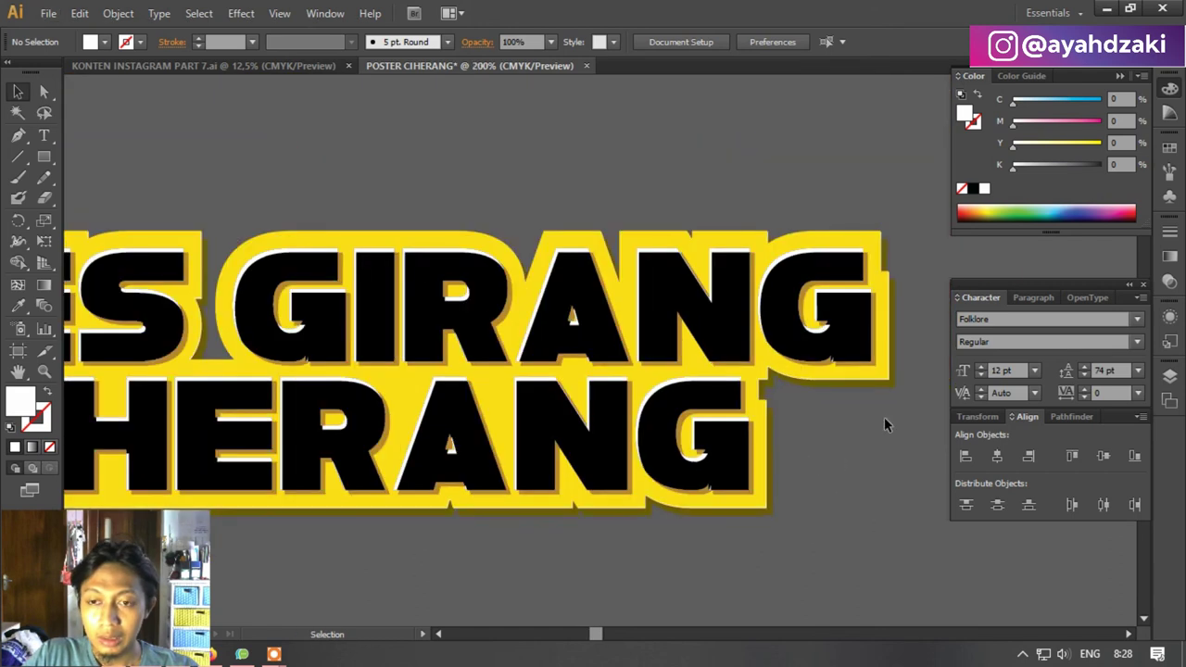
pyautogui.scroll(-2, 880, 418)
pyautogui.scroll(-2, 417, 334)
pyautogui.scroll(1, 391, 315)
pyautogui.scroll(-2, 386, 348)
pyautogui.scroll(2, 387, 347)
pyautogui.scroll(1, 387, 349)
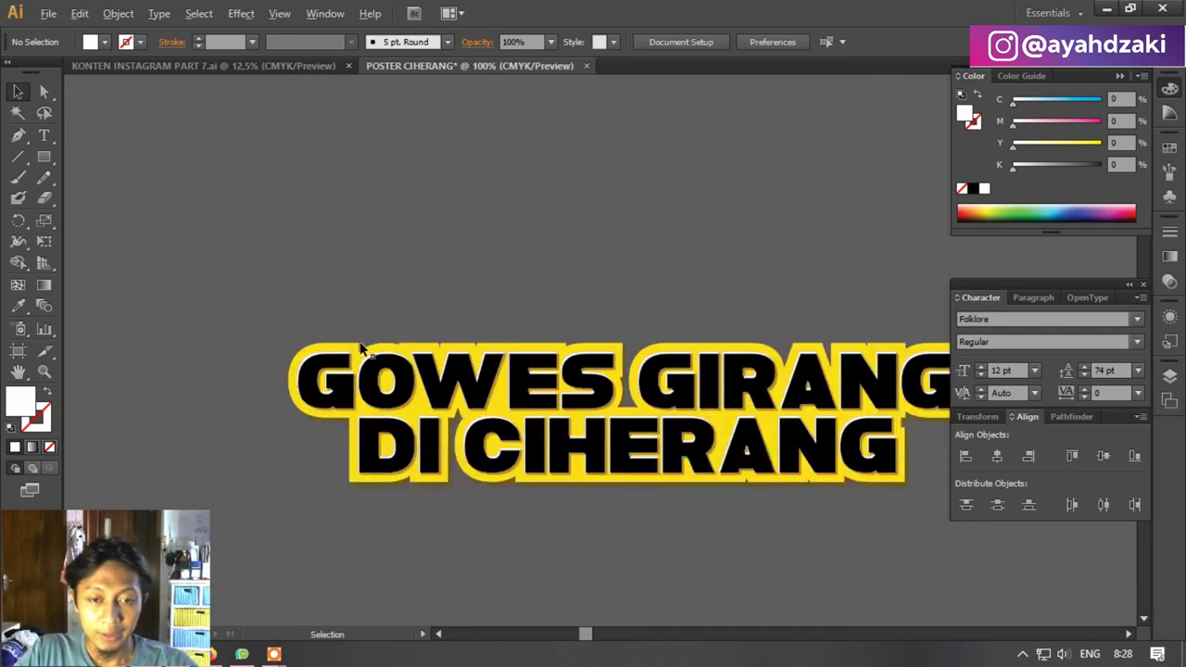
pyautogui.scroll(-1, 574, 405)
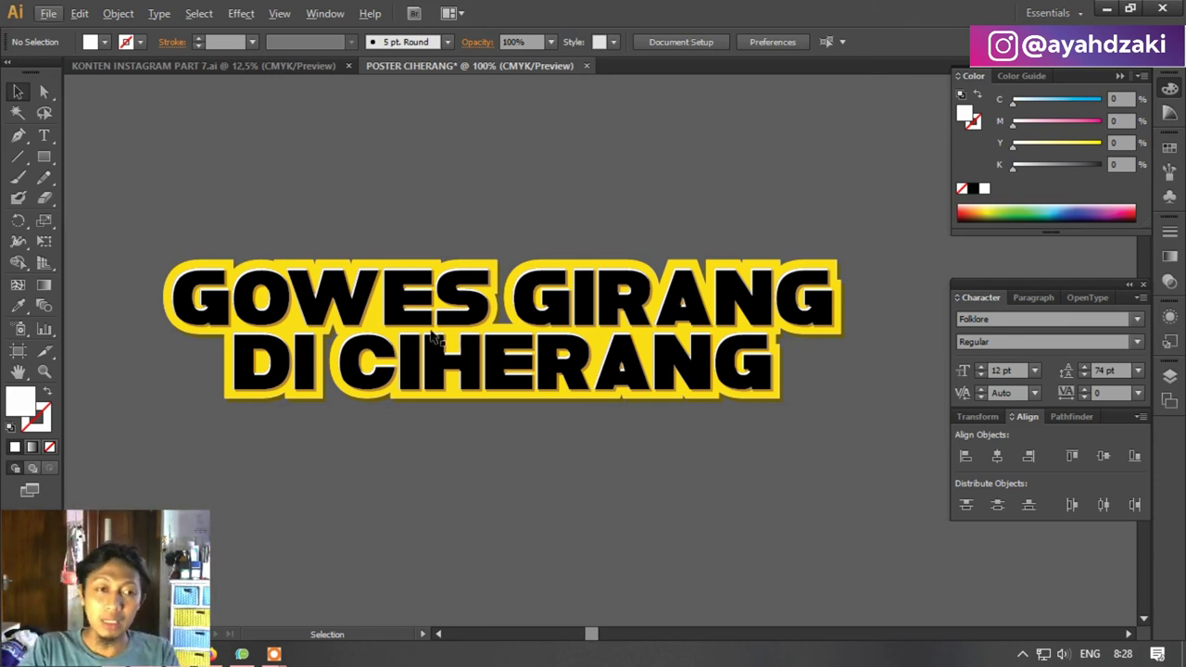
pyautogui.scroll(3, 268, 370)
pyautogui.scroll(2, 269, 370)
# Paint a short white Paintbrush curve on the D, redoing it shorter.
pyautogui.click(17, 177)
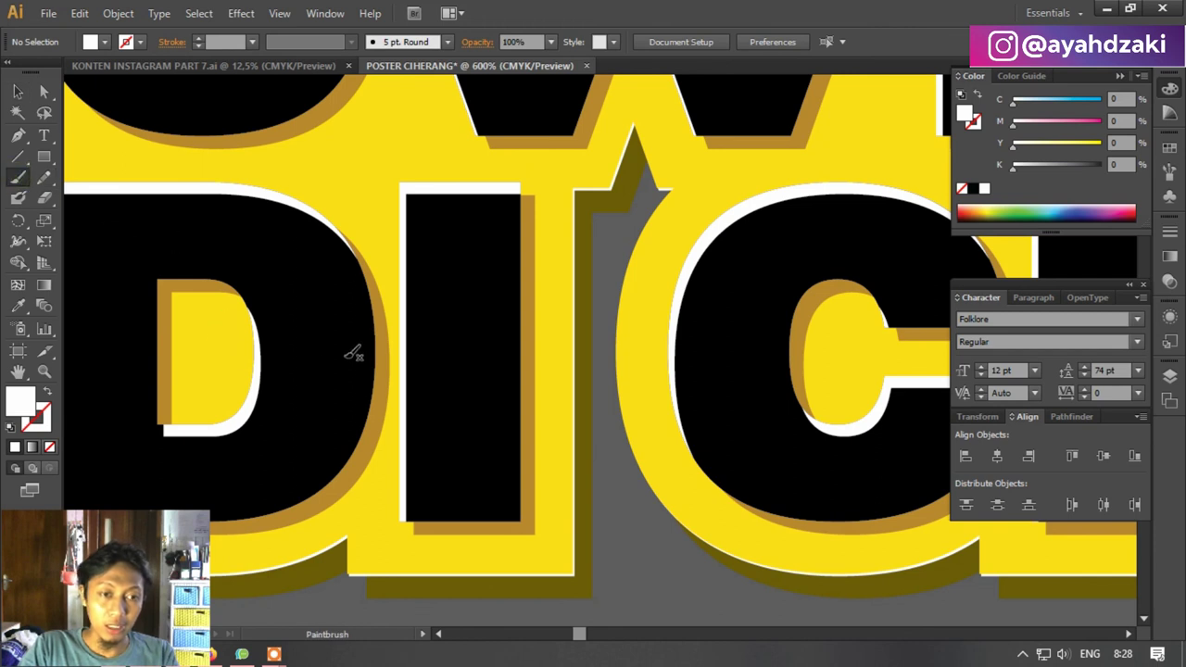
pyautogui.moveTo(355, 400); pyautogui.dragTo(255, 487)
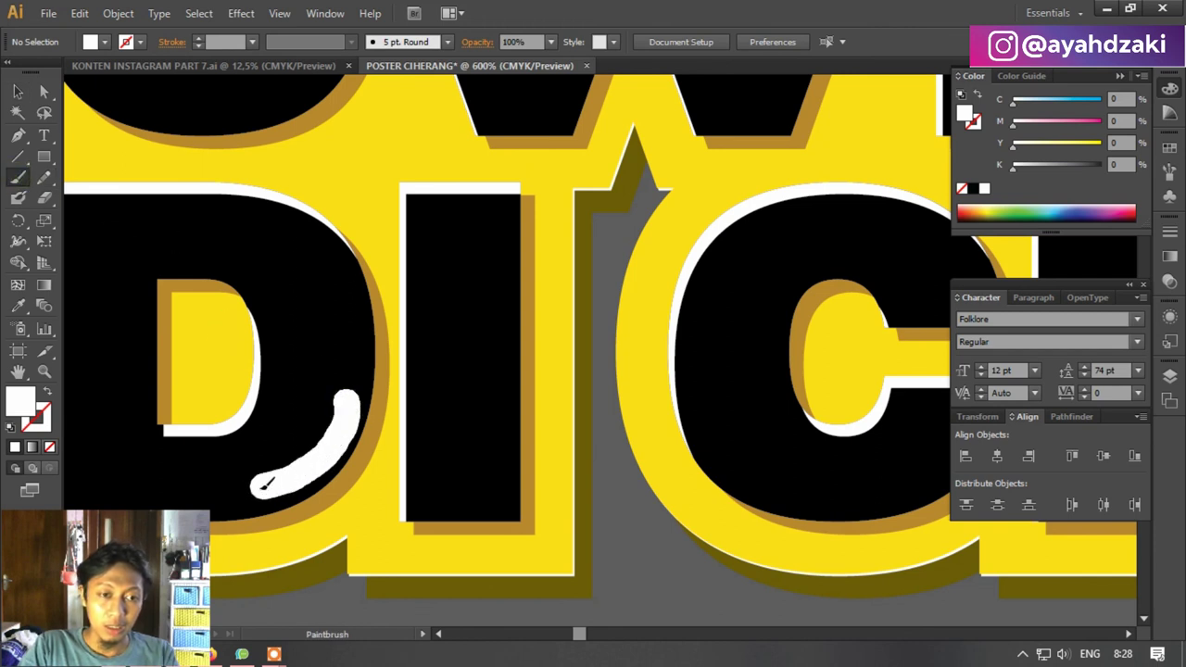
pyautogui.scroll(-3, 370, 413)
pyautogui.hotkey('ctrl', 'z')
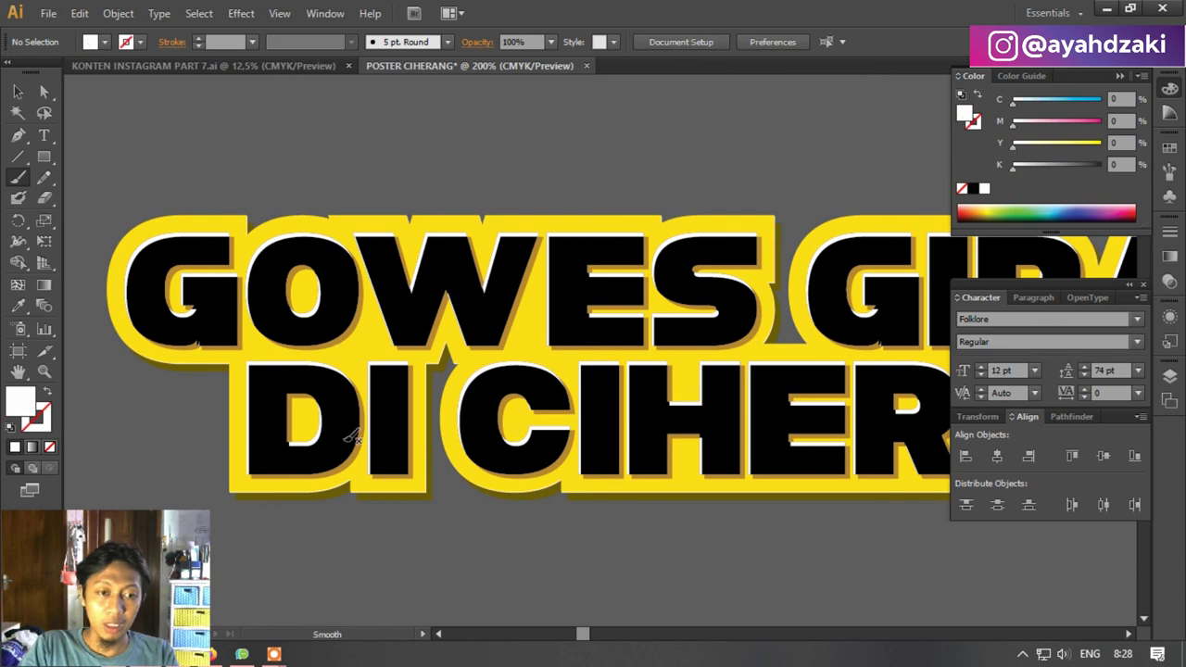
pyautogui.moveTo(343, 431)
pyautogui.mouseDown()
pyautogui.moveTo(325, 458)
pyautogui.moveTo(297, 468)
pyautogui.mouseUp()
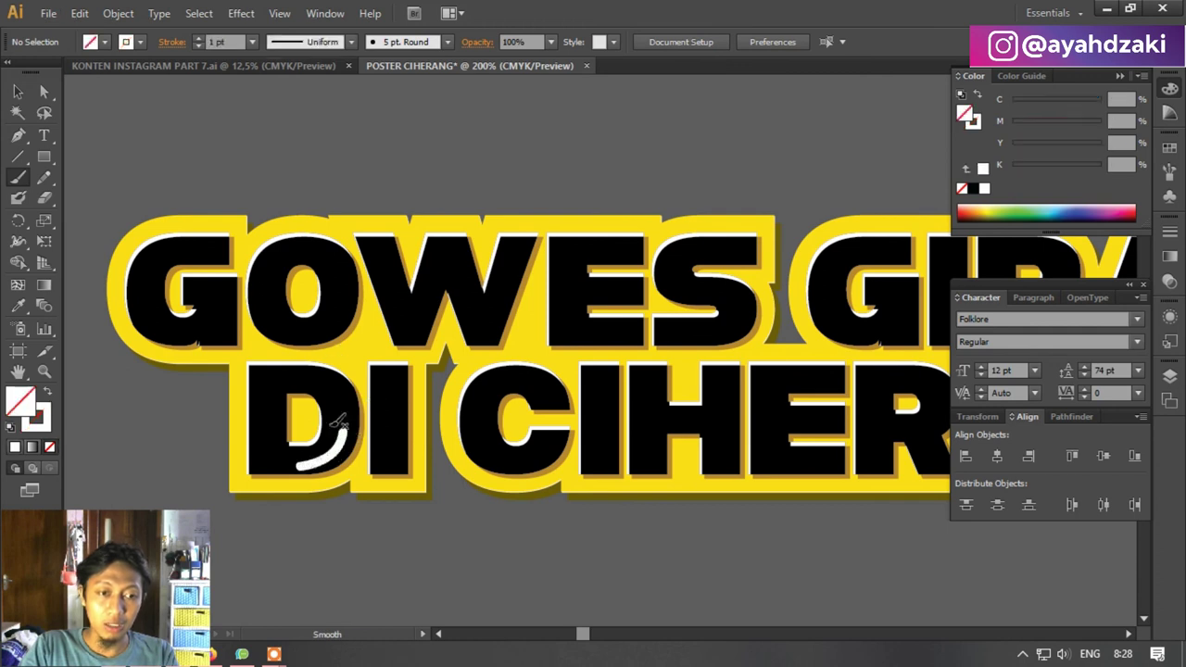
# Select the highlight stroke, browse the Effect menu without applying anything, then deselect.
pyautogui.click(19, 92)
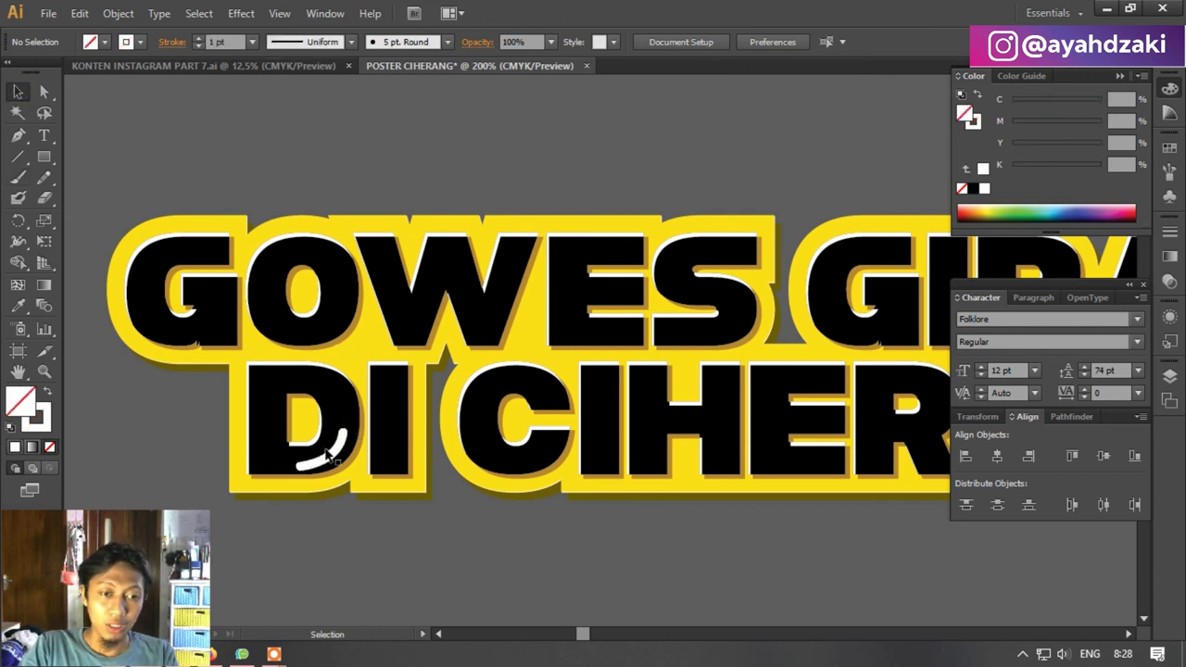
pyautogui.click(334, 452)
pyautogui.click(241, 13)
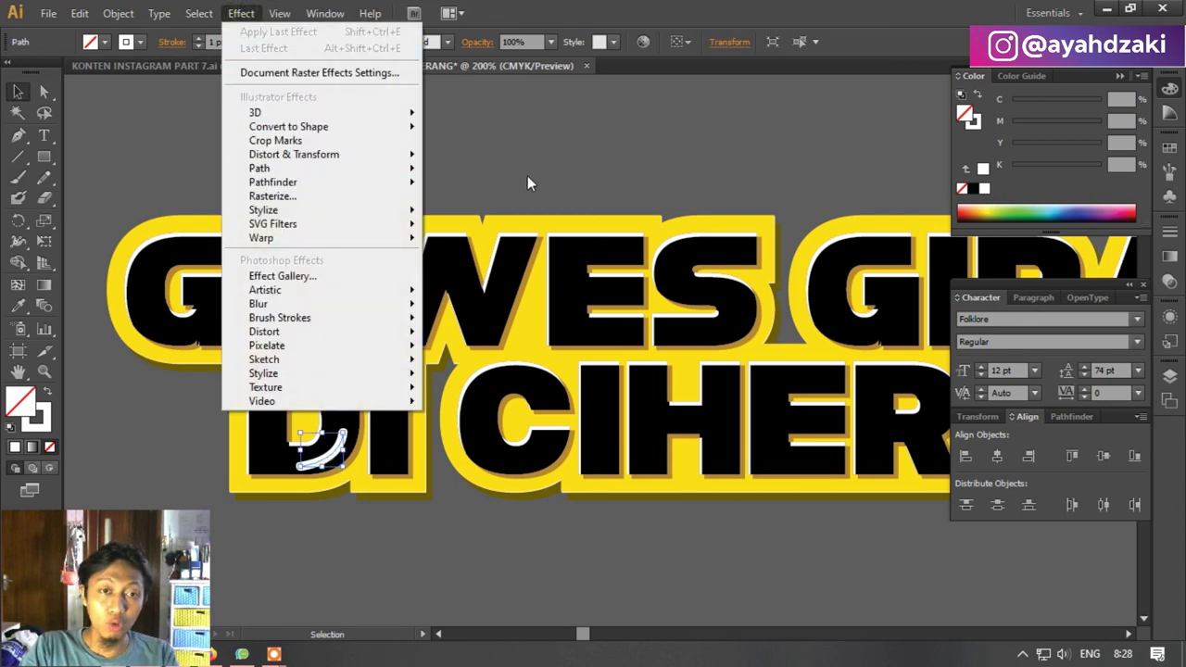
pyautogui.click(530, 175)
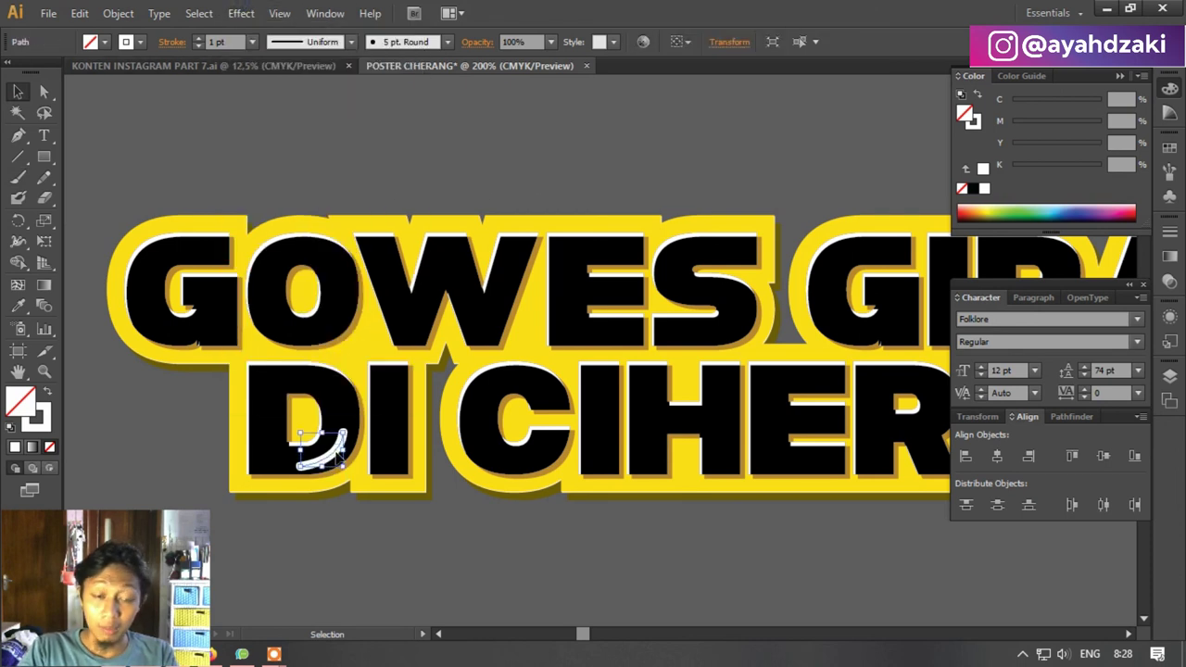
pyautogui.hotkey('ctrl', 'shift', 'a')
pyautogui.scroll(-3, 335, 454)
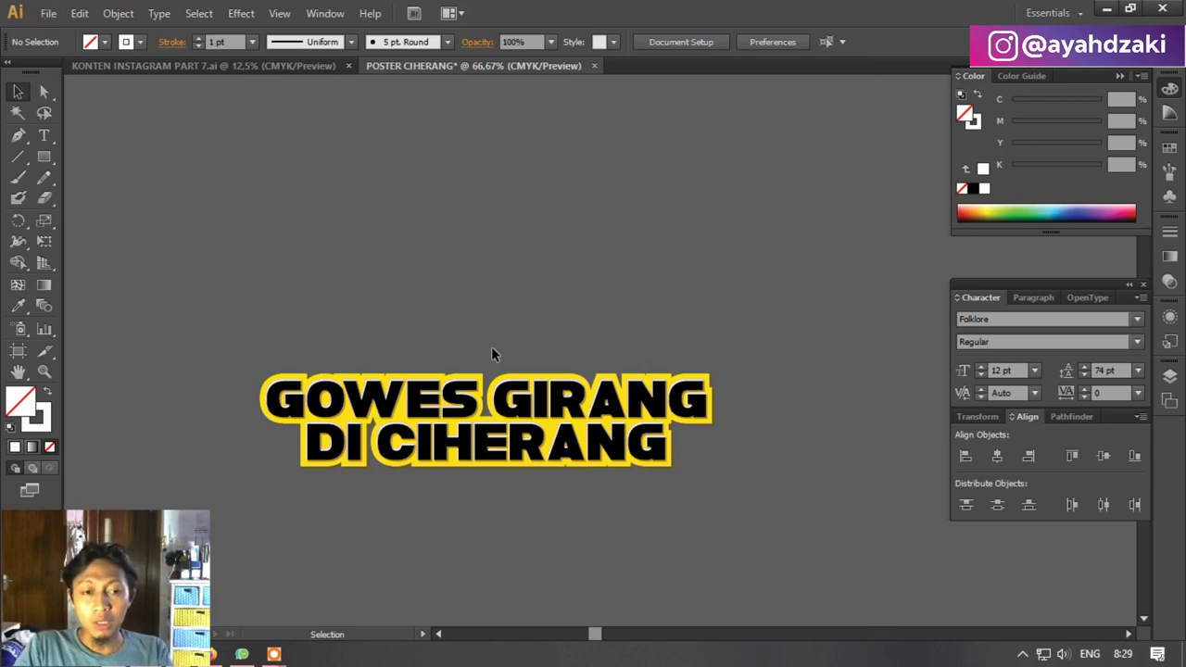
# Marquee-select every layered piece of the GOWES GIRANG DI CIHERANG title.
pyautogui.moveTo(358, 326); pyautogui.dragTo(669, 505)
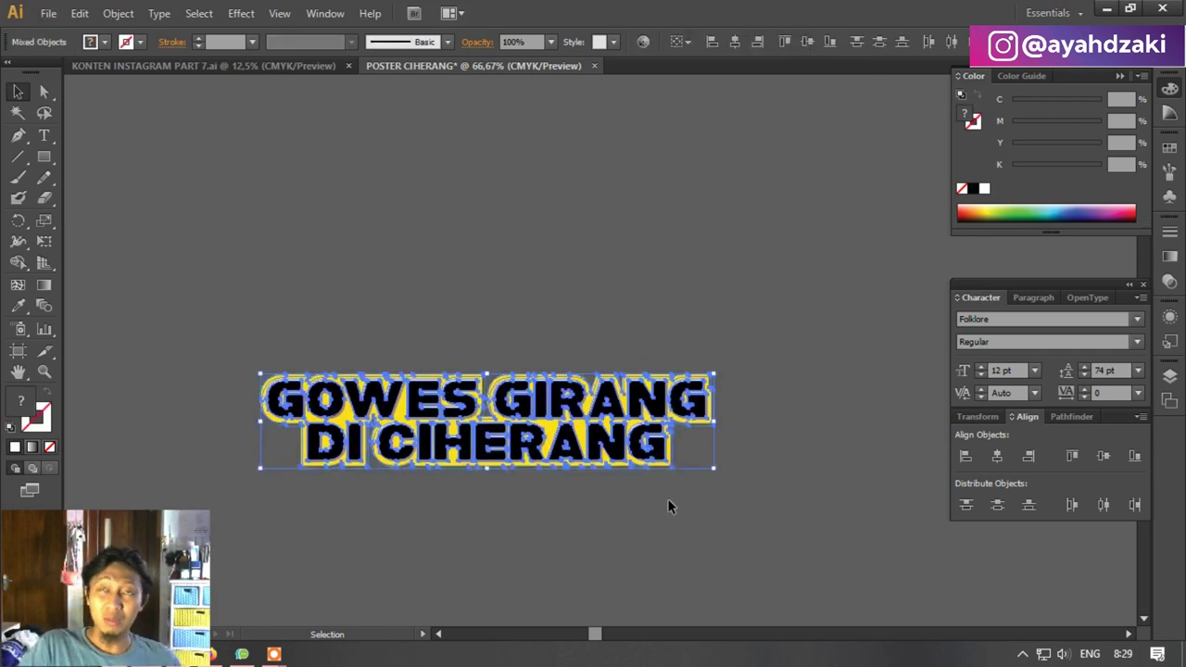